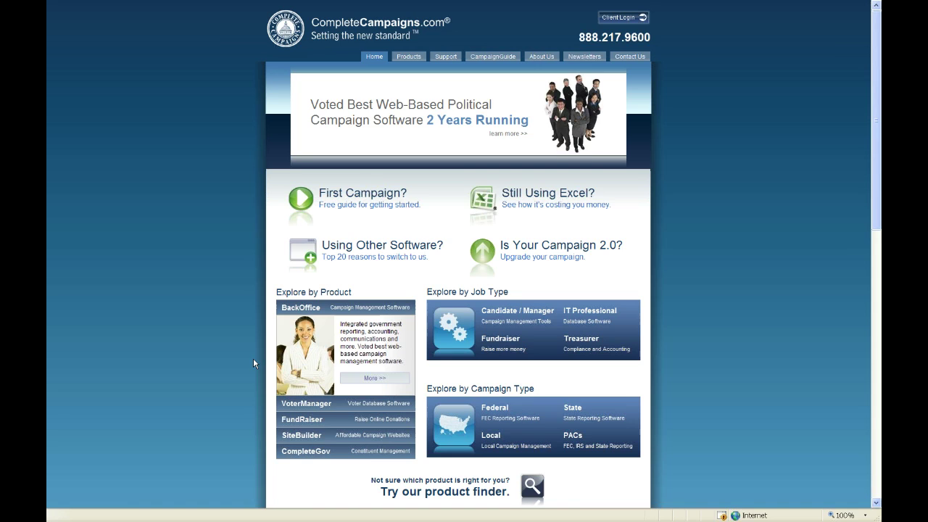
# Go to Client Login, accept the security prompt, and load the BackOffice login page.
pyautogui.click(612, 24)
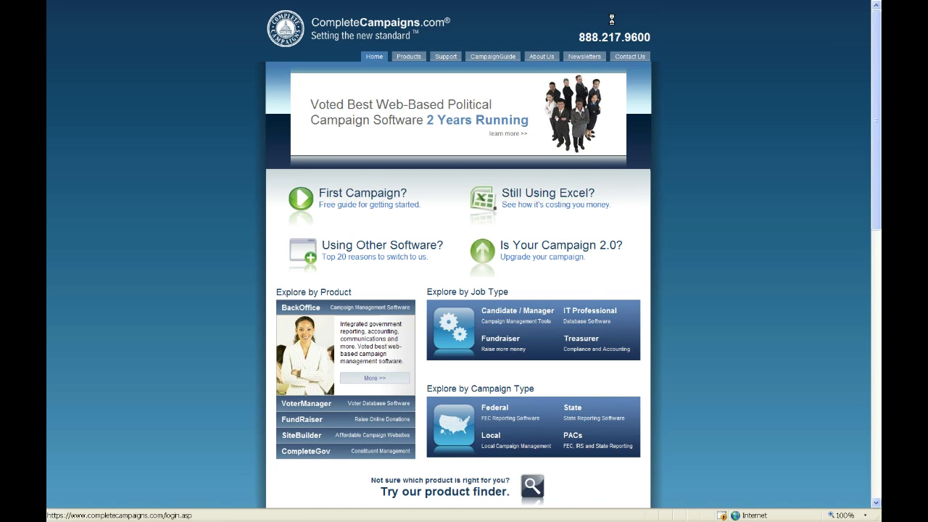
pyautogui.click(496, 282)
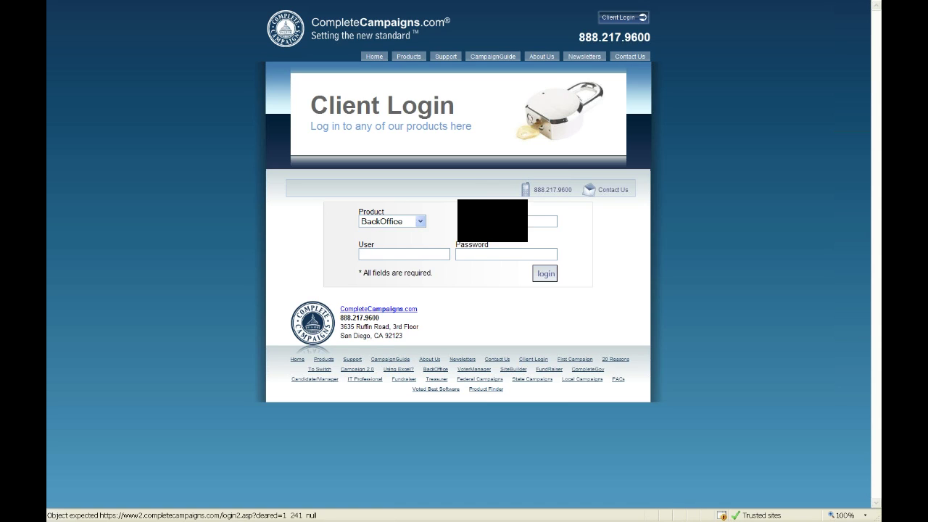
# Log in to BackOffice with the account user name and password.
pyautogui.write('abe')
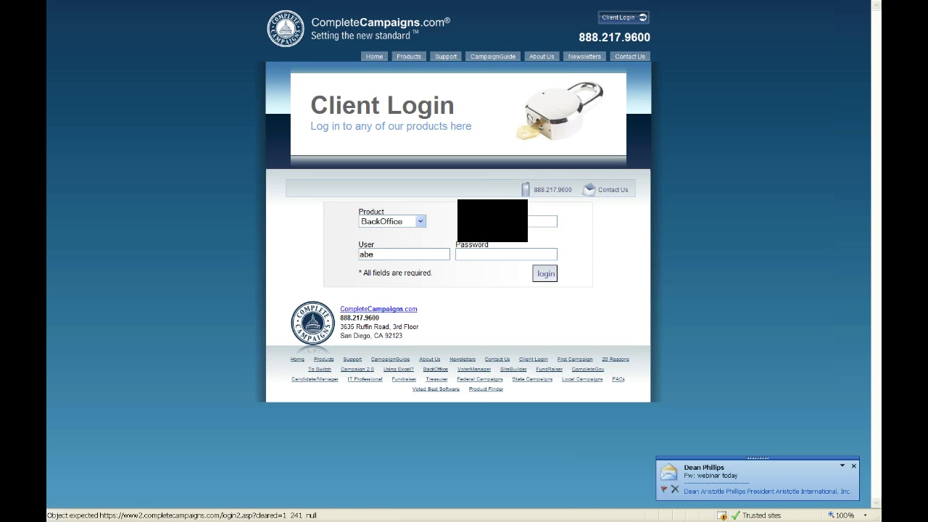
pyautogui.click(483, 253)
pyautogui.write('*****')
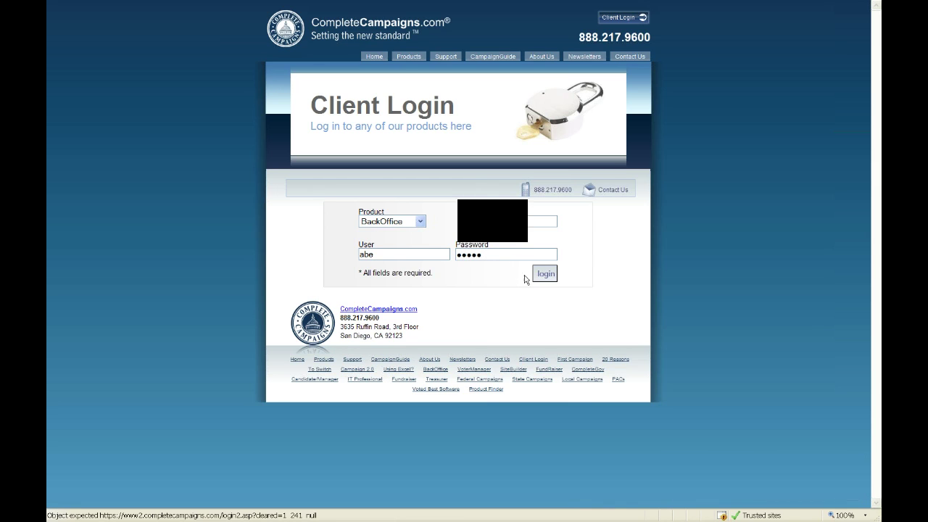
pyautogui.click(549, 276)
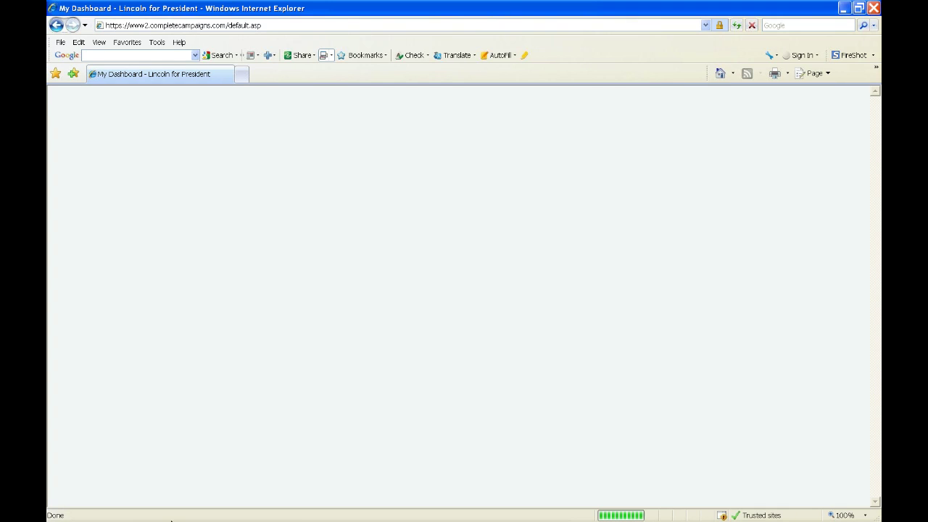
# Wait for the Lincoln for President dashboard to show announcements and the $53,201.38 net worth.
pyautogui.moveTo(171, 520)
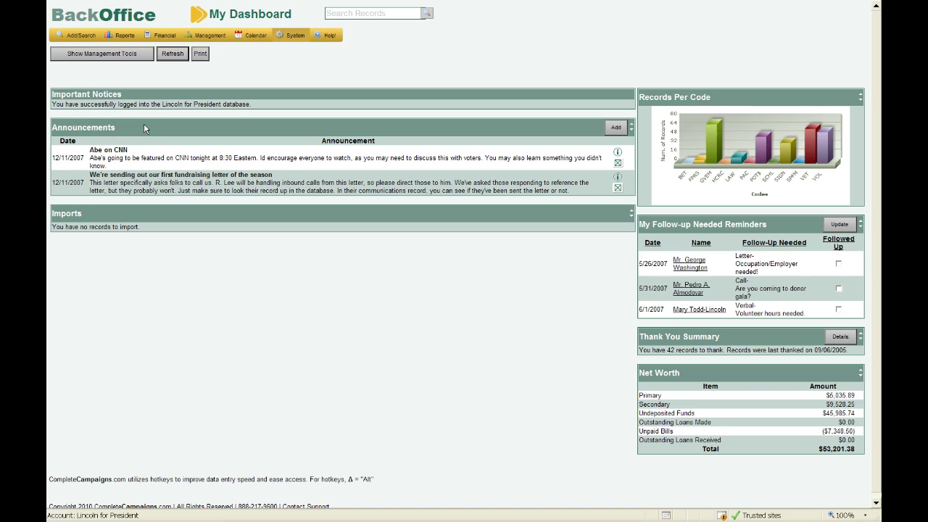
# Enable the Today's Calendar and Total Raised Last Cycle sections in Management Tools, then hide the tools.
pyautogui.click(106, 59)
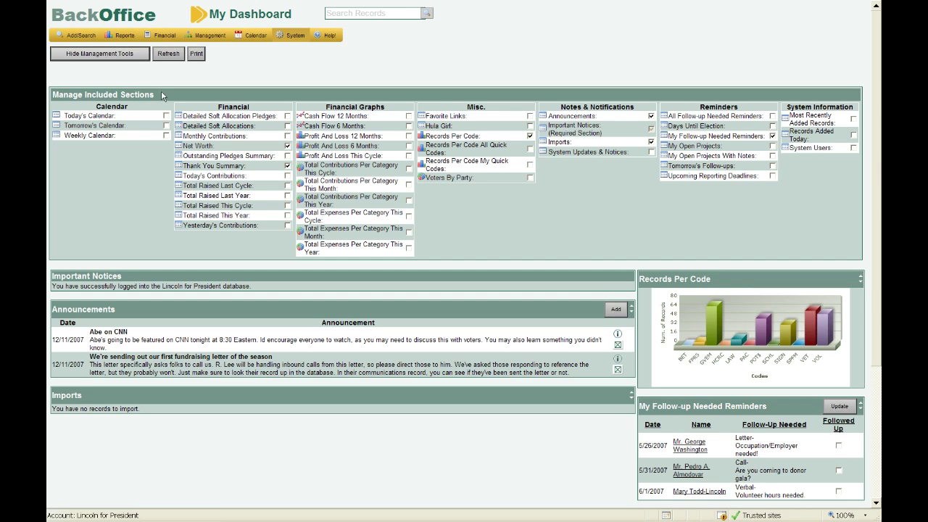
pyautogui.press('Tab')
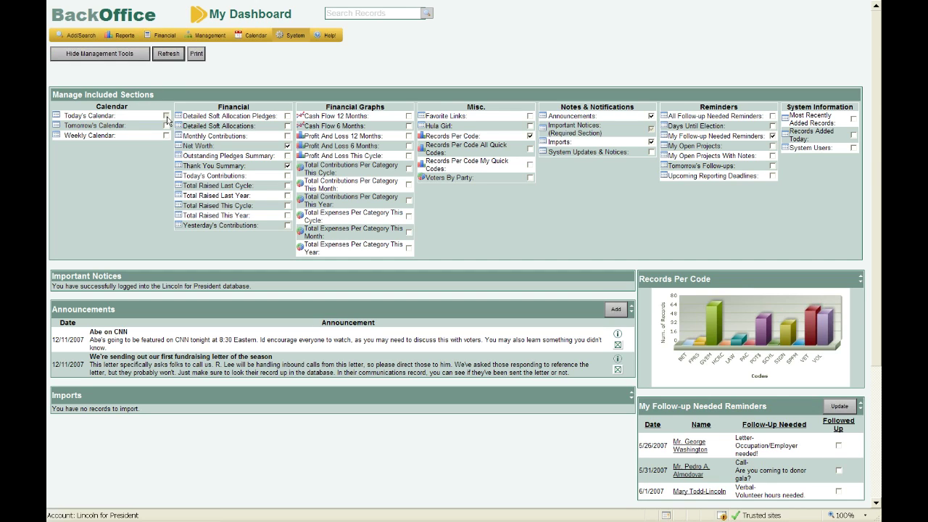
pyautogui.click(166, 116)
pyautogui.click(287, 186)
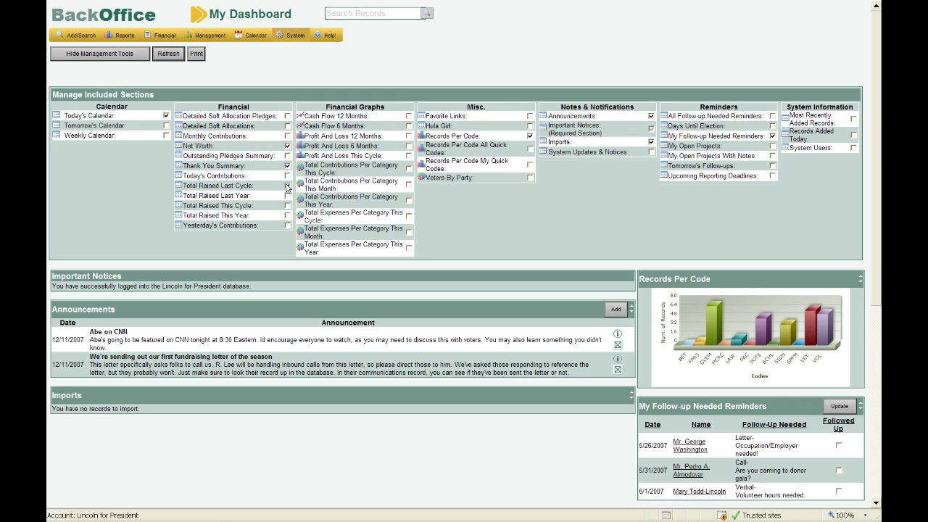
pyautogui.click(78, 55)
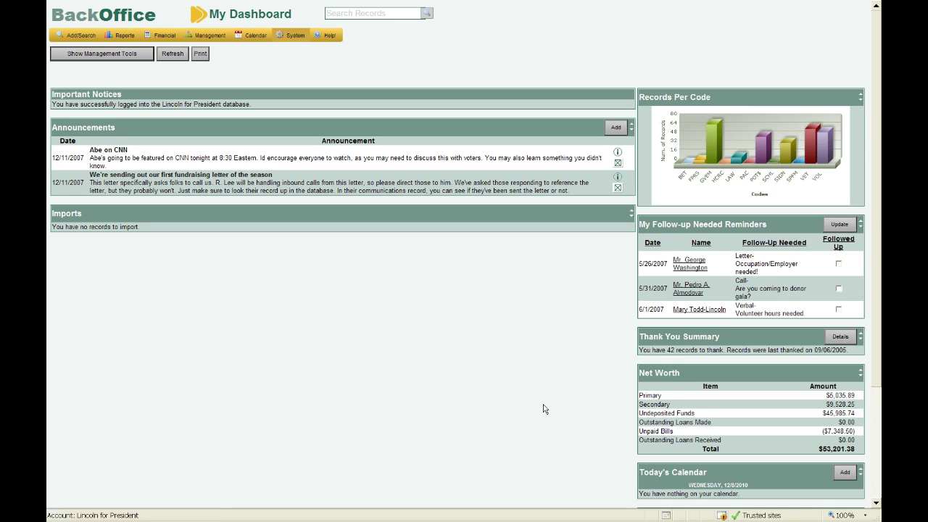
# Move the Total Raised Last Cycle panel above Today's Calendar and return to the top.
pyautogui.scroll(-1, 544, 409)
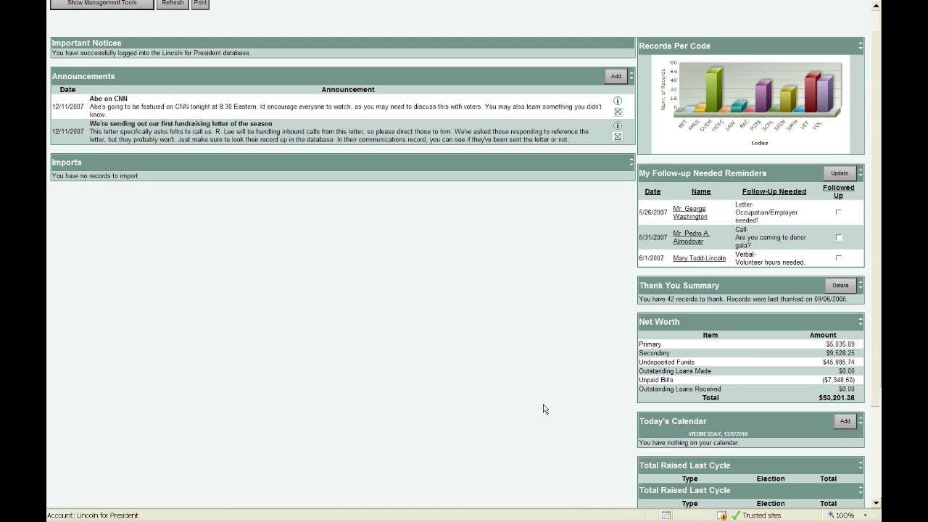
pyautogui.scroll(-1, 544, 409)
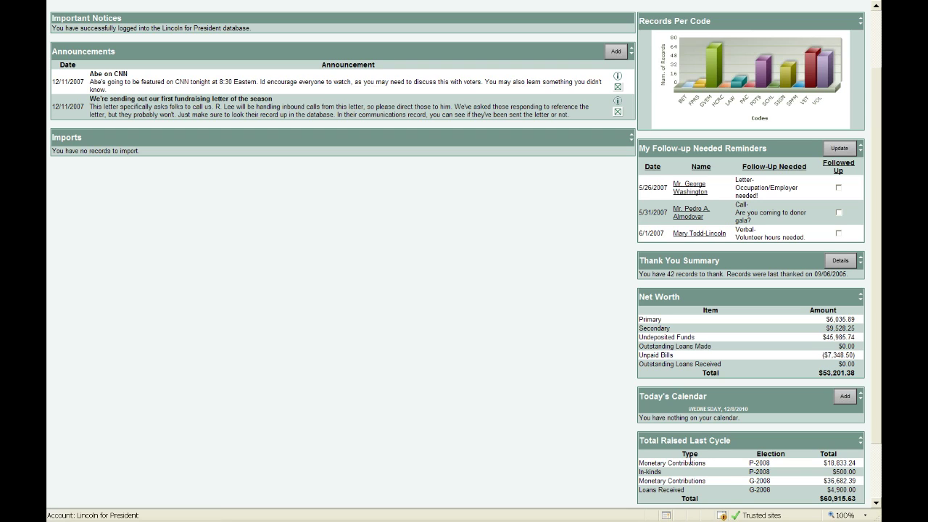
pyautogui.click(850, 444)
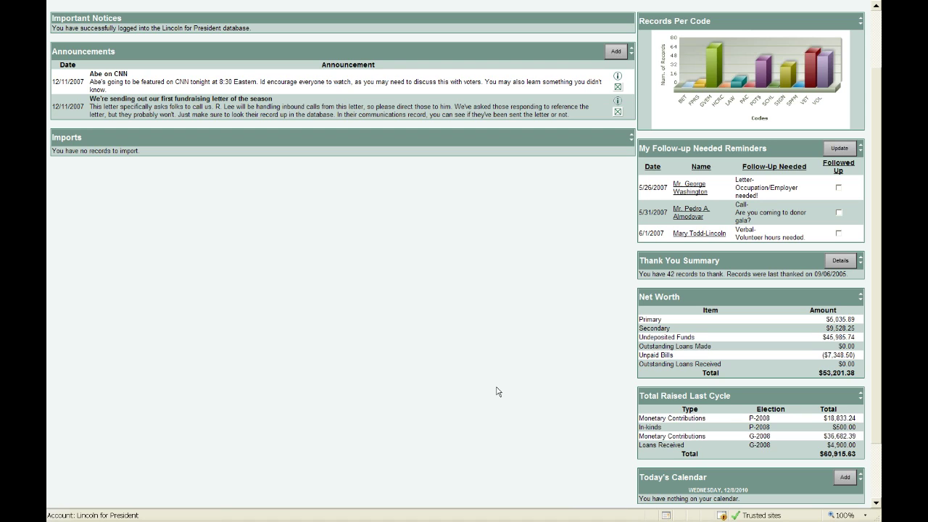
pyautogui.scroll(1, 498, 392)
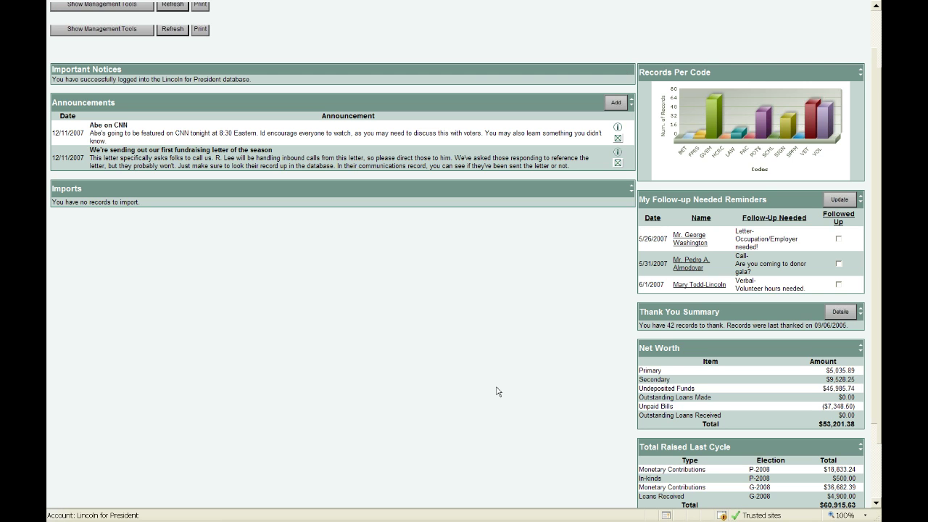
pyautogui.scroll(1, 497, 391)
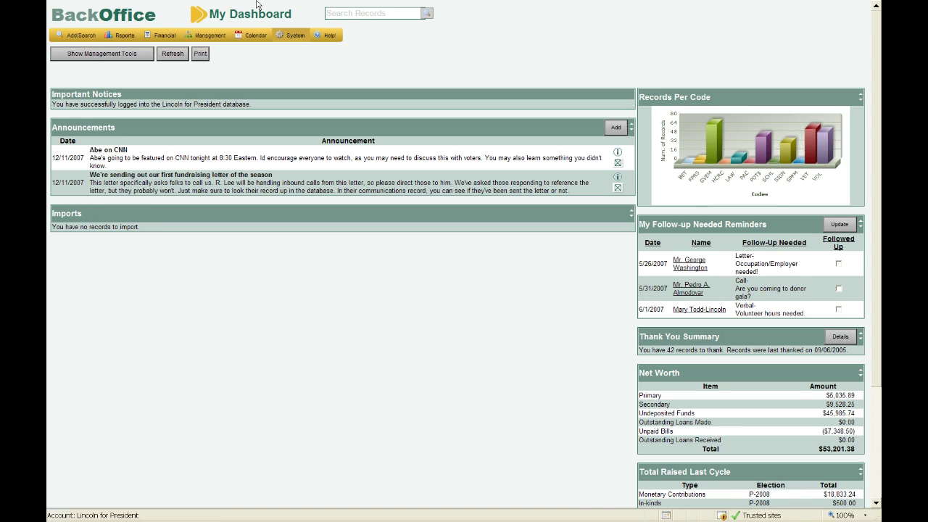
pyautogui.moveTo(256, 5)
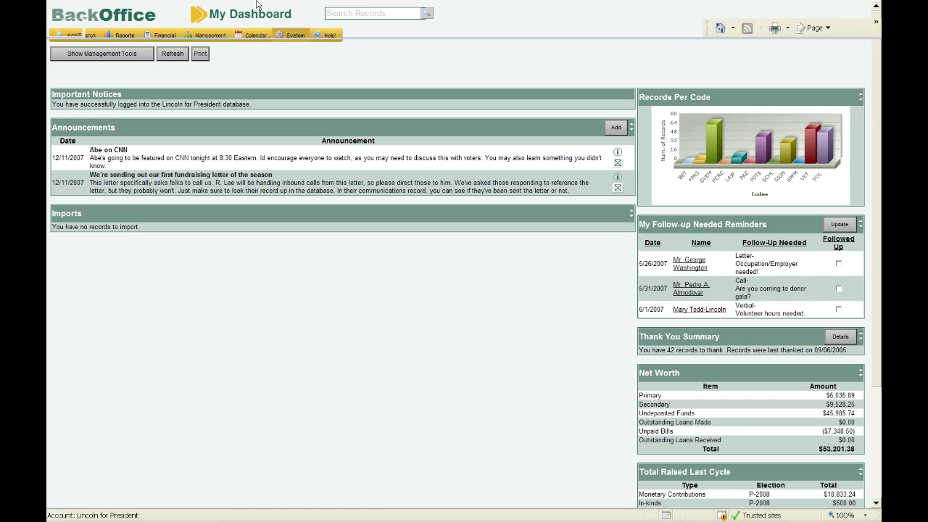
# Add an announcement titled 'Test' with the message 'This is my test'.
pyautogui.click(615, 128)
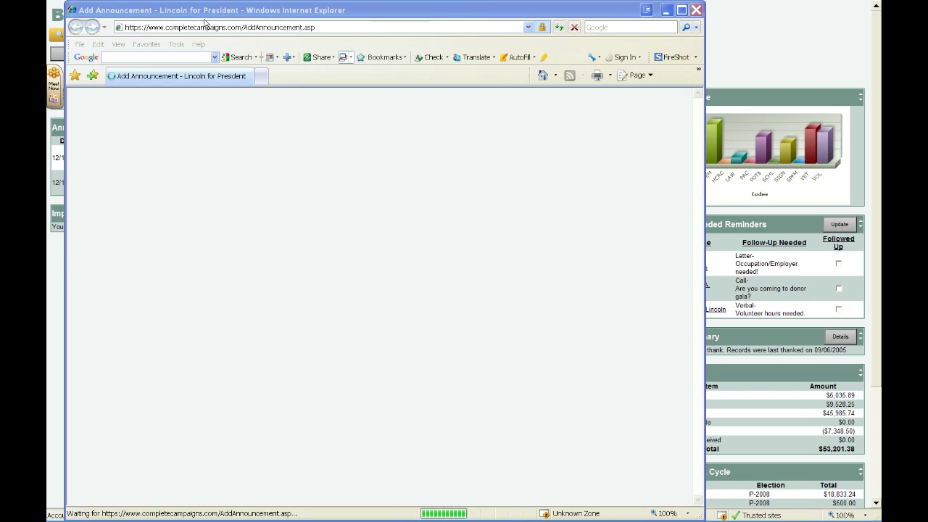
pyautogui.click(197, 145)
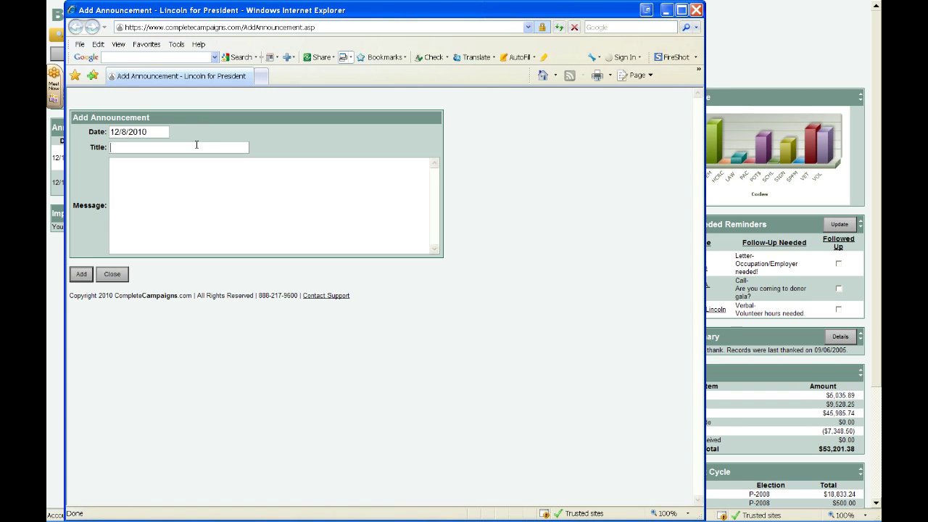
pyautogui.write('Test A')
pyautogui.press('BackSpace')
pyautogui.press('Tab')
pyautogui.write('This is my test')
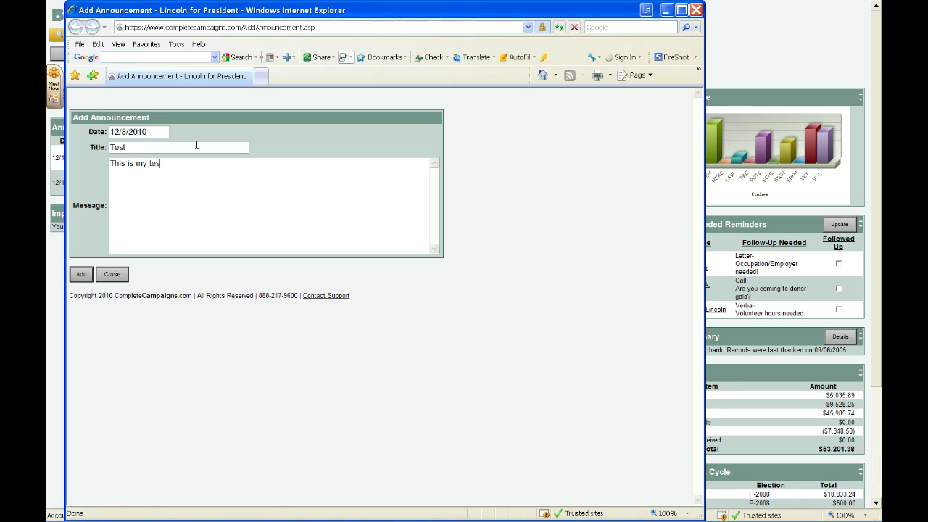
pyautogui.click(81, 274)
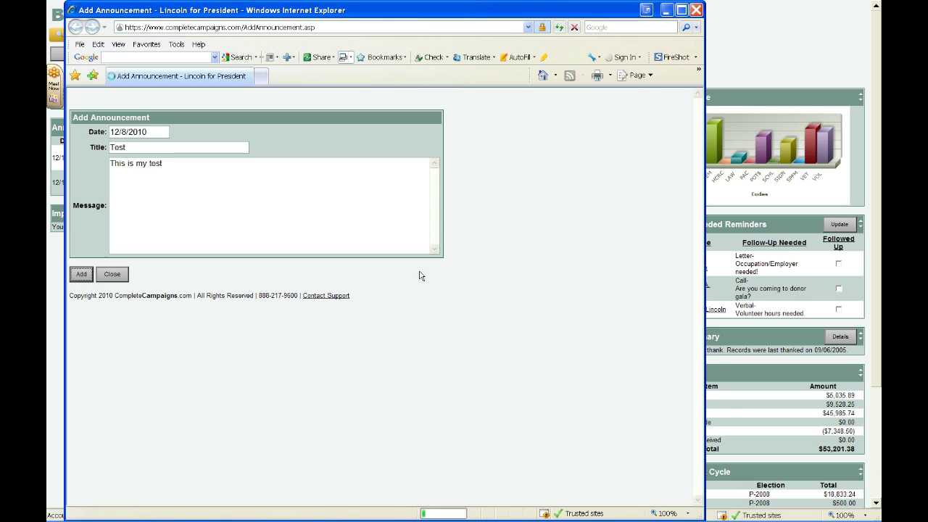
pyautogui.click(108, 278)
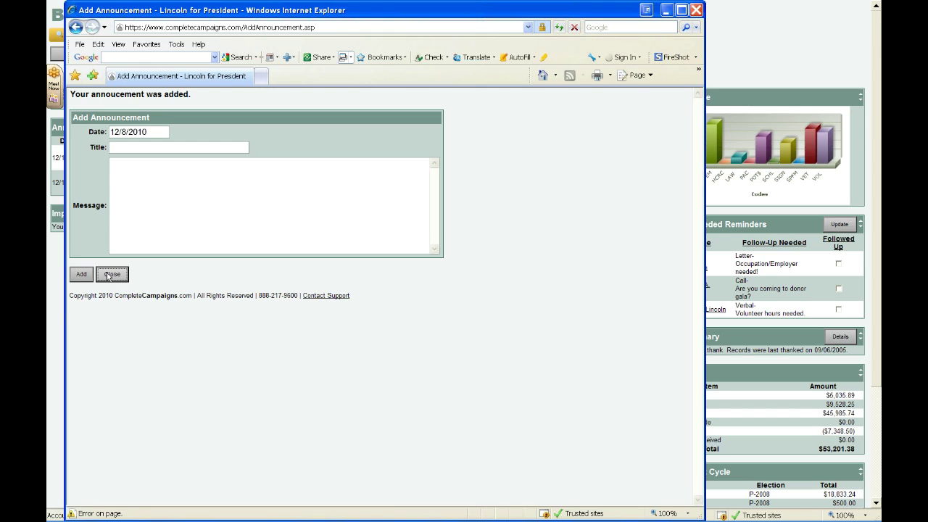
pyautogui.click(109, 278)
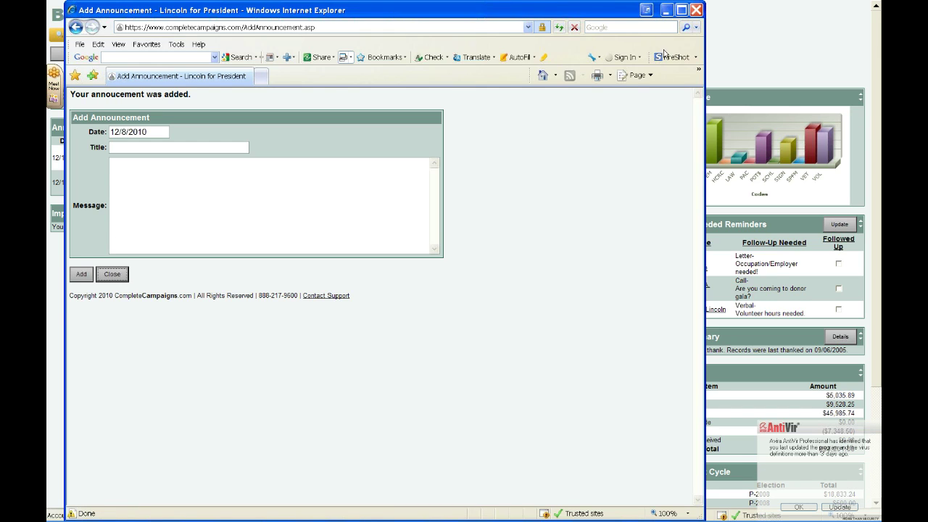
# Close the Add Announcement window to return to My Dashboard.
pyautogui.click(698, 10)
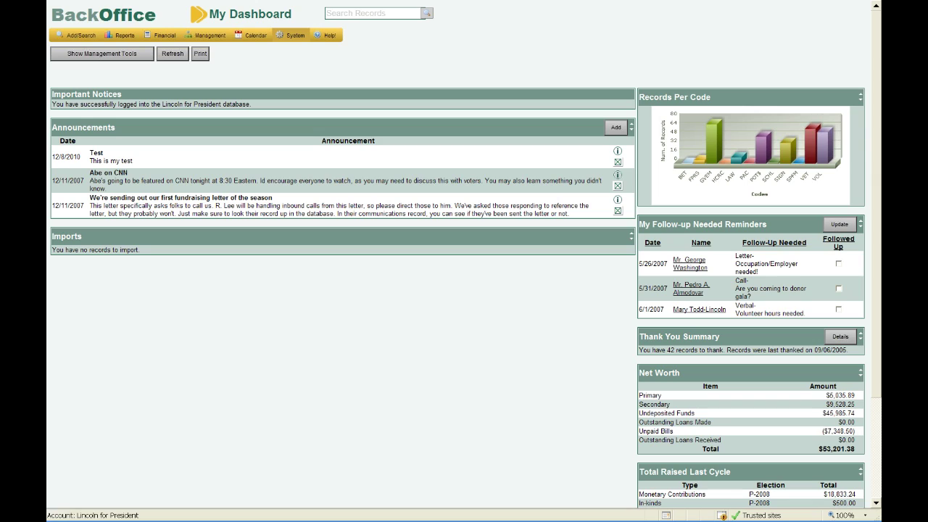
# Choose Individual from the Add/Search menu to reach the Individual Search page.
pyautogui.click(95, 36)
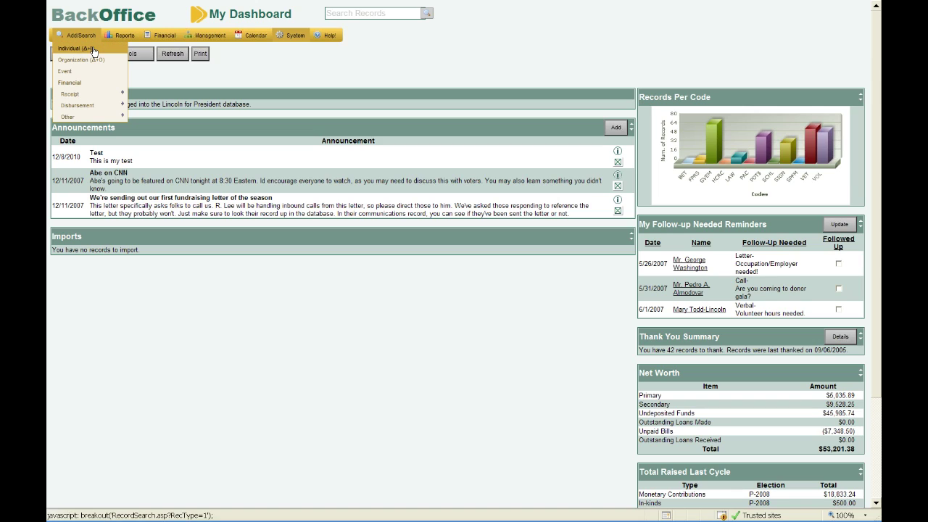
pyautogui.click(92, 50)
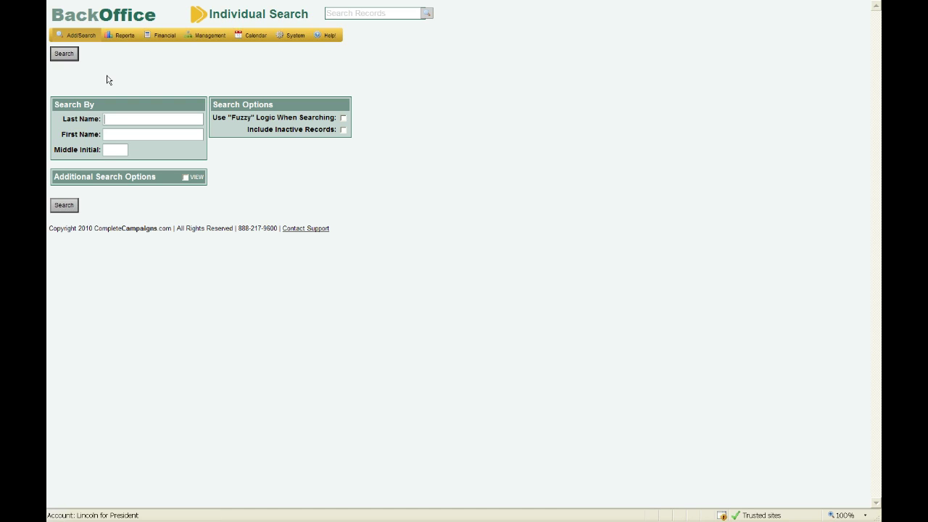
# Tick VIEW to show address, phone, email, occupation and employer search fields.
pyautogui.click(185, 178)
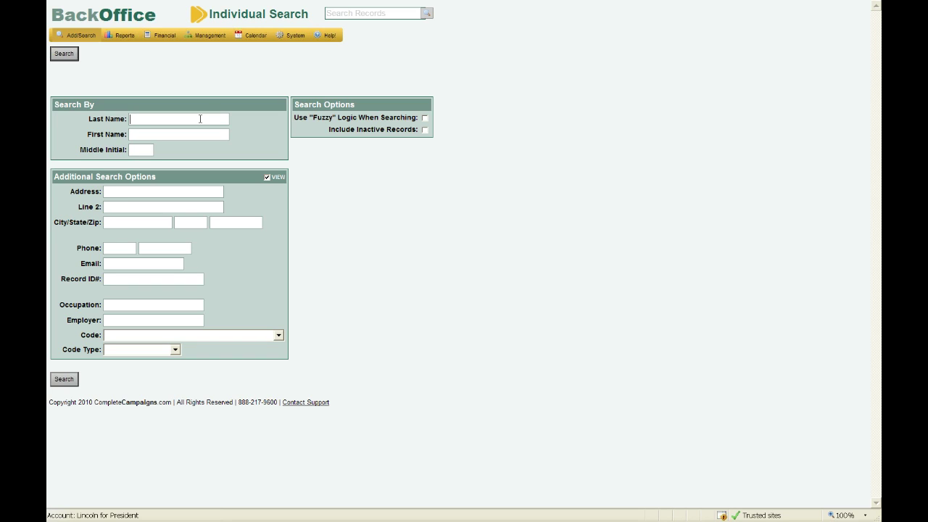
# Search individuals by the partner's last and first name, which returns no matching records.
pyautogui.press('Tab')
pyautogui.click(68, 60)
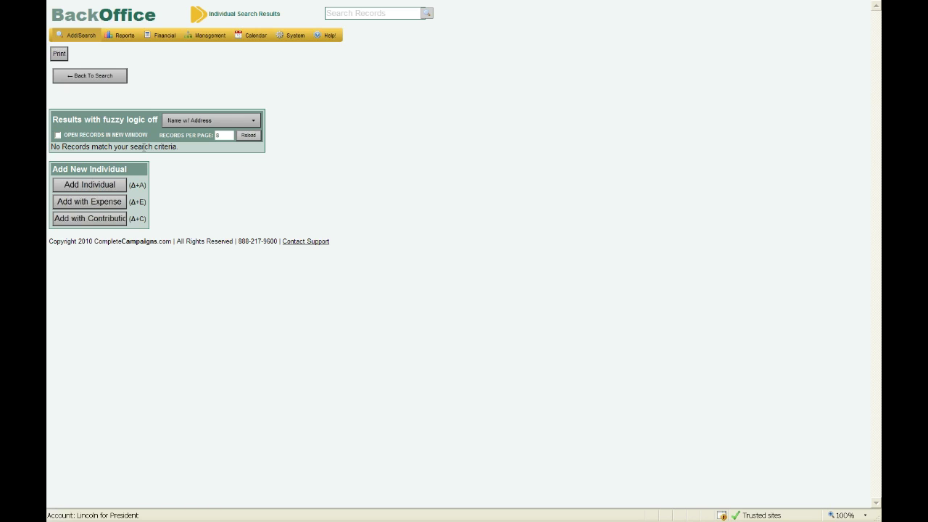
# Open an Add New Individual form prefilled with the searched last and first name.
pyautogui.click(106, 188)
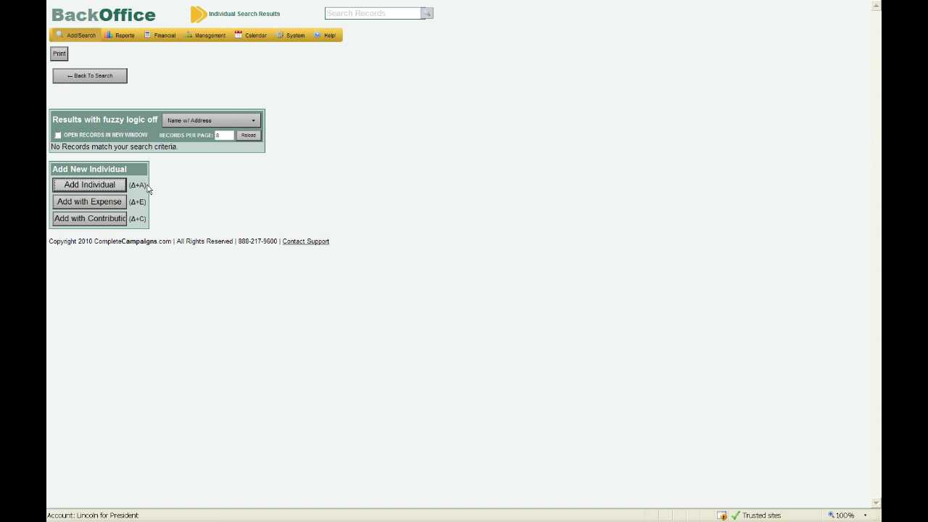
pyautogui.hotkey('shift', 'Tab')
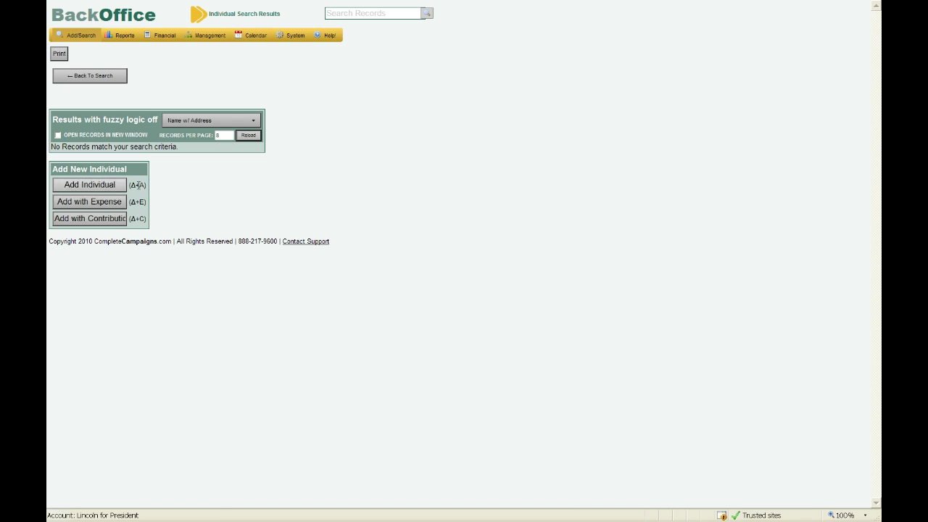
pyautogui.moveTo(131, 185)
pyautogui.mouseDown()
pyautogui.moveTo(149, 217)
pyautogui.moveTo(144, 186)
pyautogui.mouseUp()
pyautogui.click(139, 185)
pyautogui.click(106, 188)
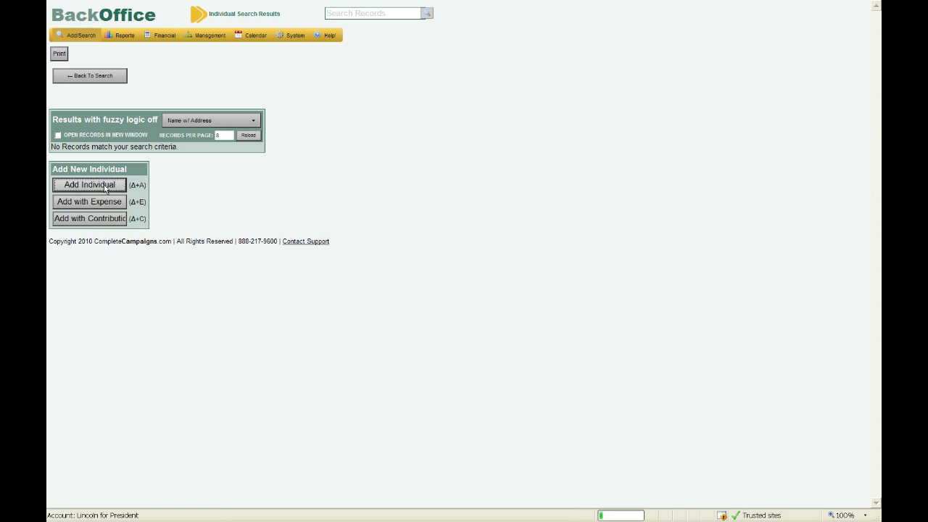
pyautogui.click(89, 185)
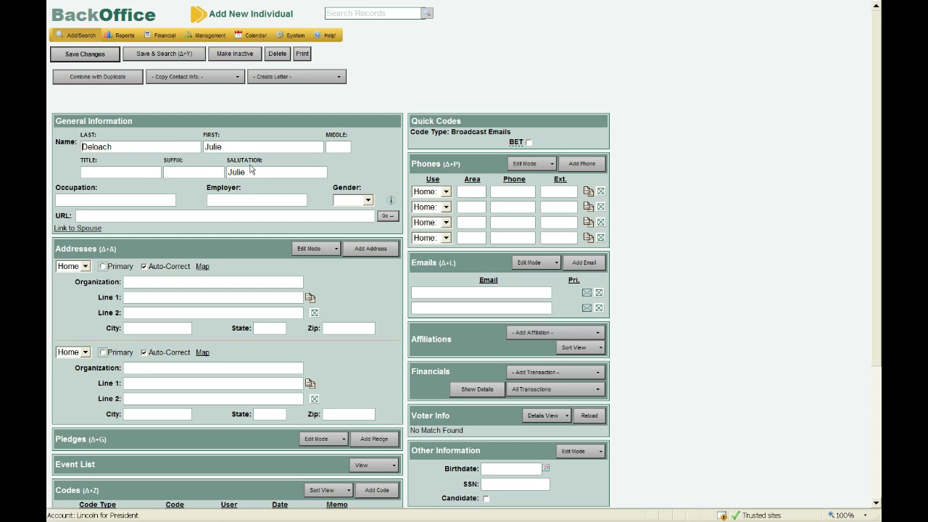
pyautogui.doubleClick(232, 174)
pyautogui.click(251, 171)
pyautogui.moveTo(248, 174); pyautogui.dragTo(227, 182)
# Make the first address a primary Work address.
pyautogui.click(86, 267)
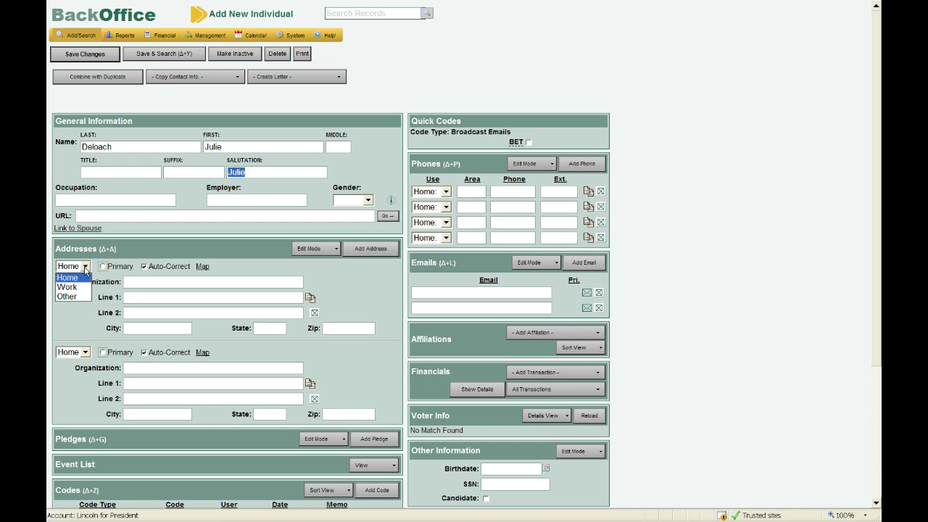
pyautogui.click(67, 287)
pyautogui.click(103, 266)
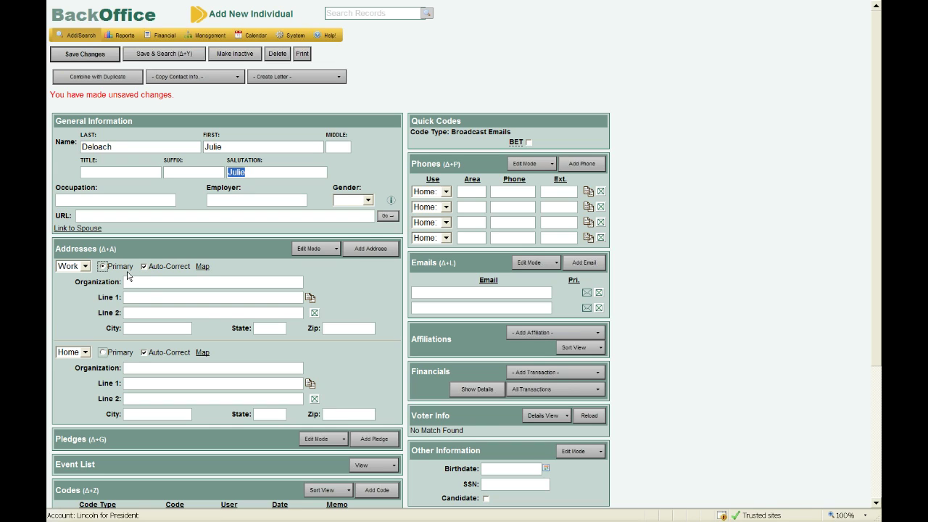
pyautogui.click(147, 283)
pyautogui.click(156, 297)
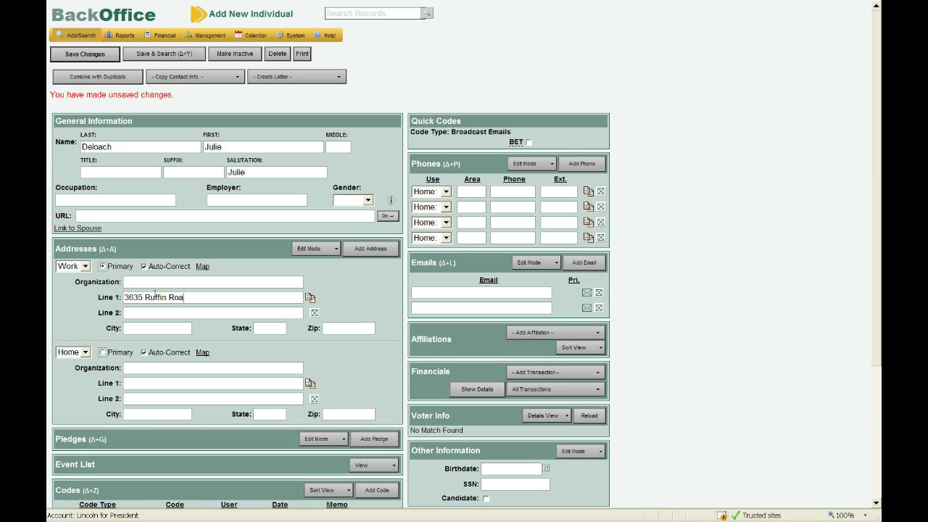
pyautogui.press('Tab')
pyautogui.press('Tab')
pyautogui.write('Third Floor')
pyautogui.press('Tab')
pyautogui.press('Tab')
pyautogui.write('San Diego')
pyautogui.press('Tab')
pyautogui.write('CA')
pyautogui.press('Tab')
pyautogui.write('921')
pyautogui.write('23')
# Save the individual and highlight the added 1880 ZIP+4 extension in the standardized address.
pyautogui.click(93, 55)
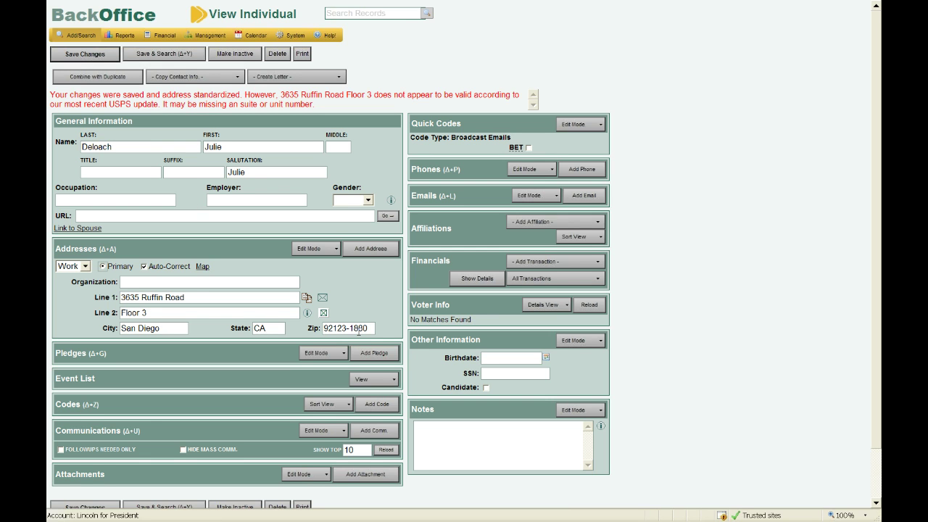
pyautogui.moveTo(370, 327); pyautogui.dragTo(350, 329)
# Add a Direct pledge of 500 dated 12/8/2010 and close the pledge window.
pyautogui.click(366, 354)
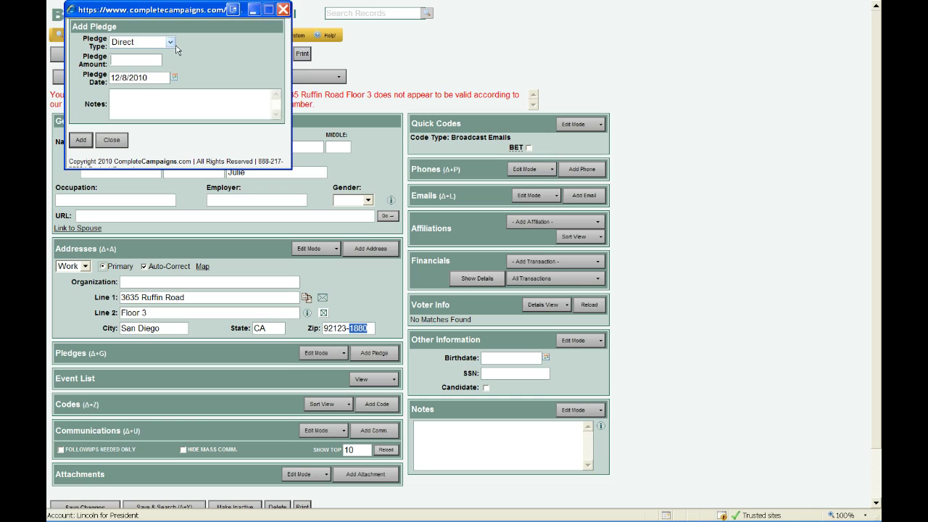
pyautogui.click(171, 44)
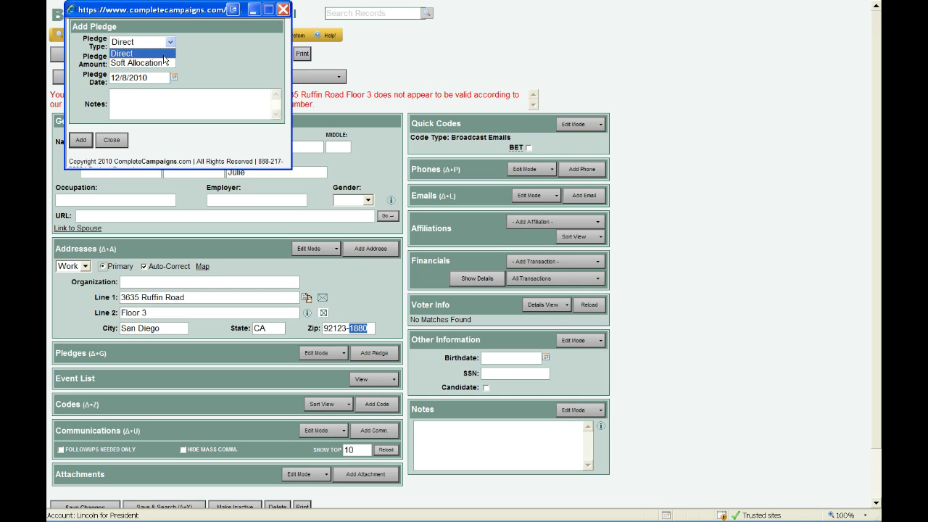
pyautogui.click(164, 63)
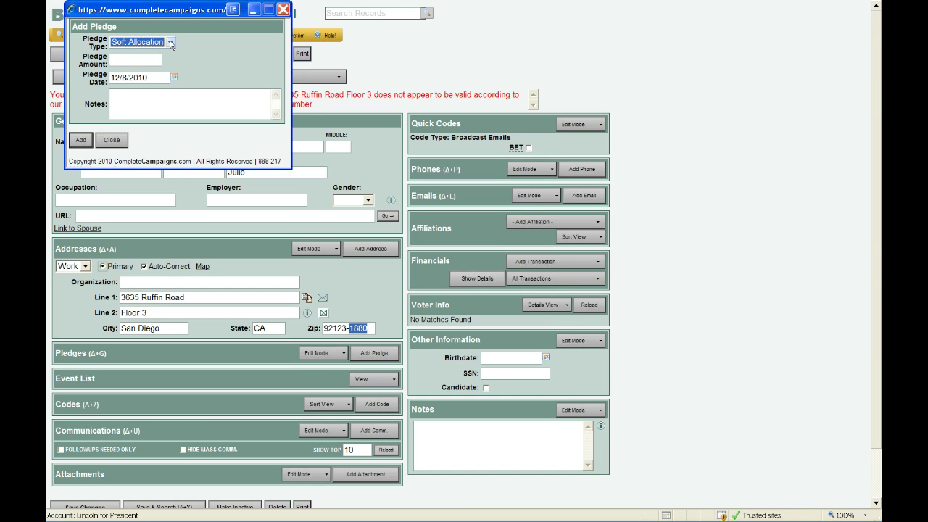
pyautogui.click(171, 44)
pyautogui.click(163, 55)
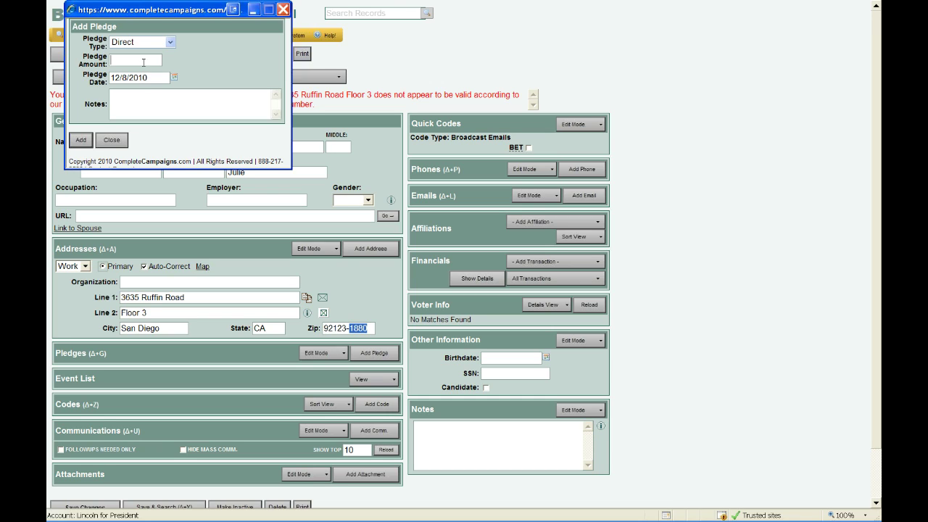
pyautogui.click(142, 62)
pyautogui.write('500')
pyautogui.click(87, 140)
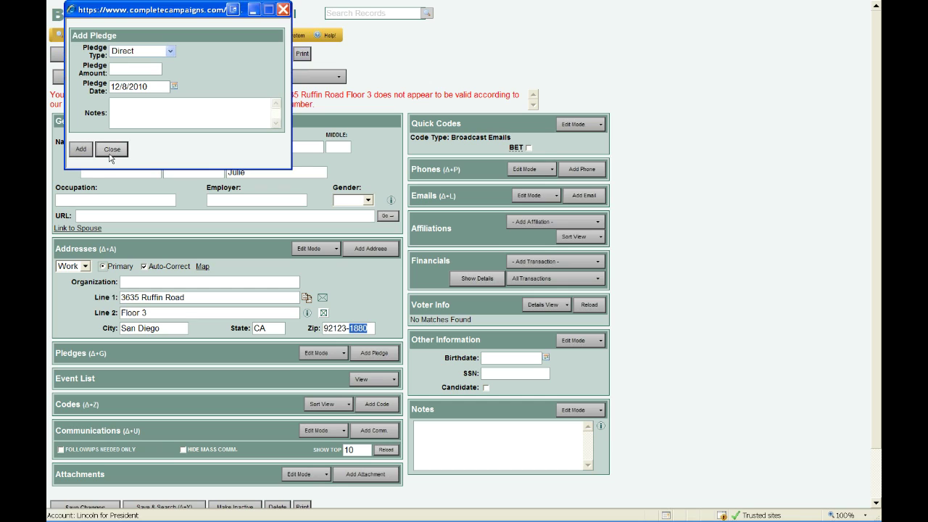
pyautogui.click(111, 149)
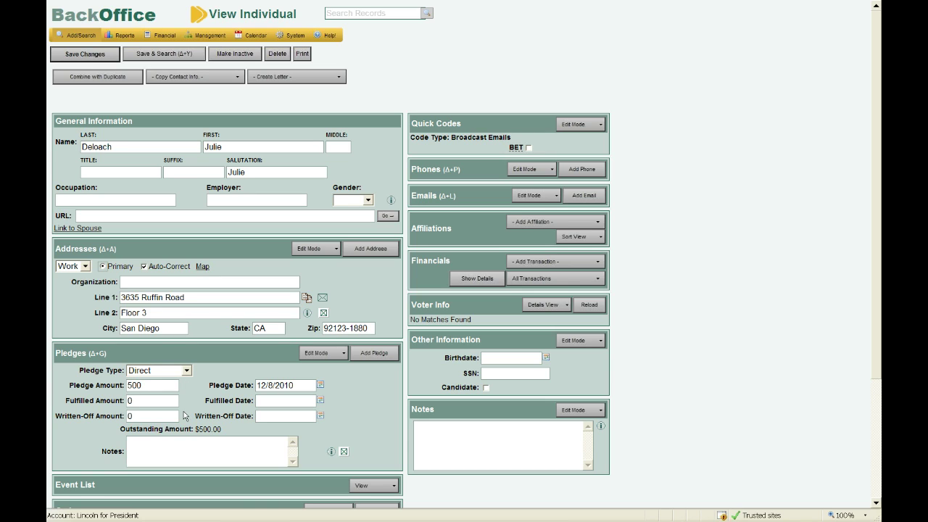
pyautogui.moveTo(223, 429); pyautogui.dragTo(164, 428)
pyautogui.click(239, 430)
pyautogui.scroll(-1, 240, 412)
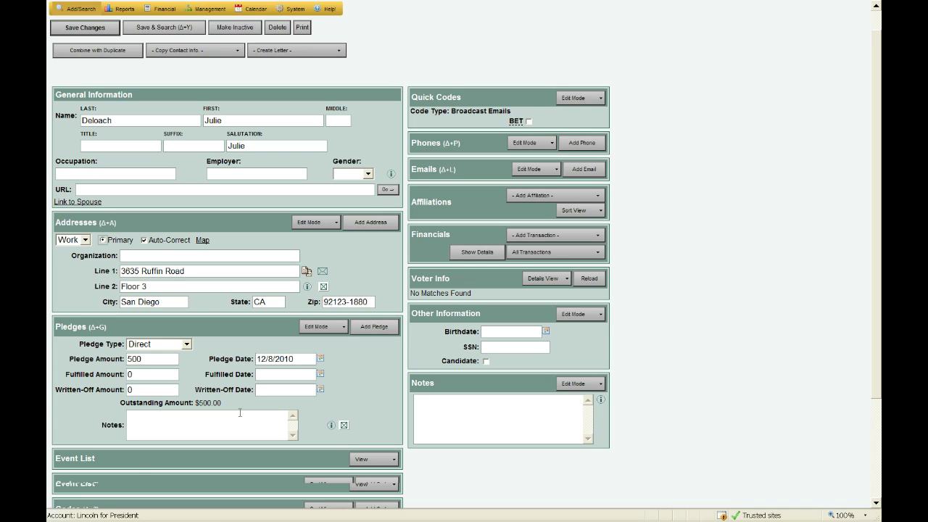
pyautogui.scroll(-2, 240, 413)
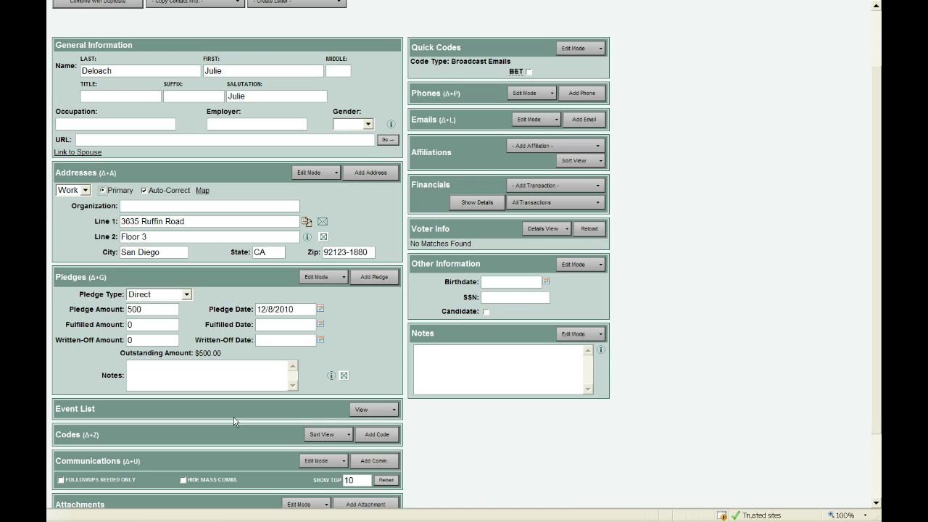
# Add the Volunteers code 'Hand out Fliers (Fly)' to the contact's Codes list.
pyautogui.click(384, 439)
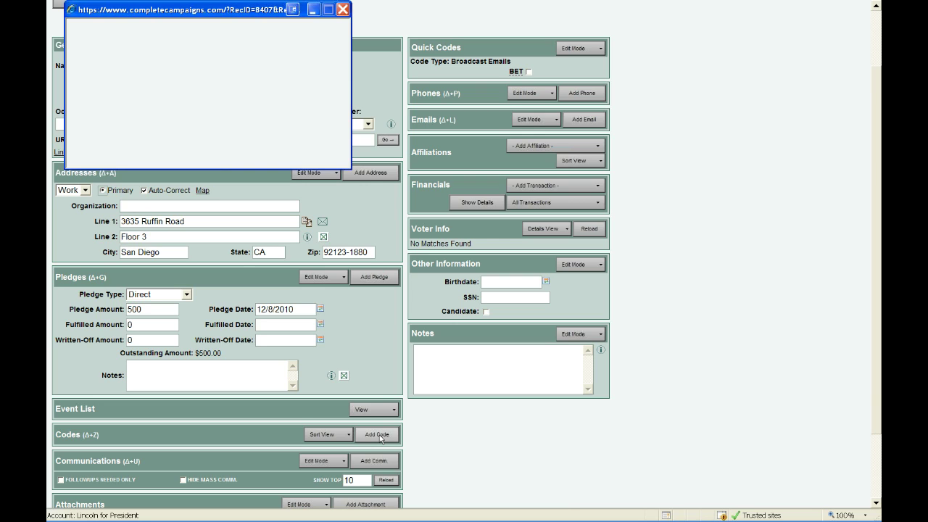
pyautogui.click(127, 77)
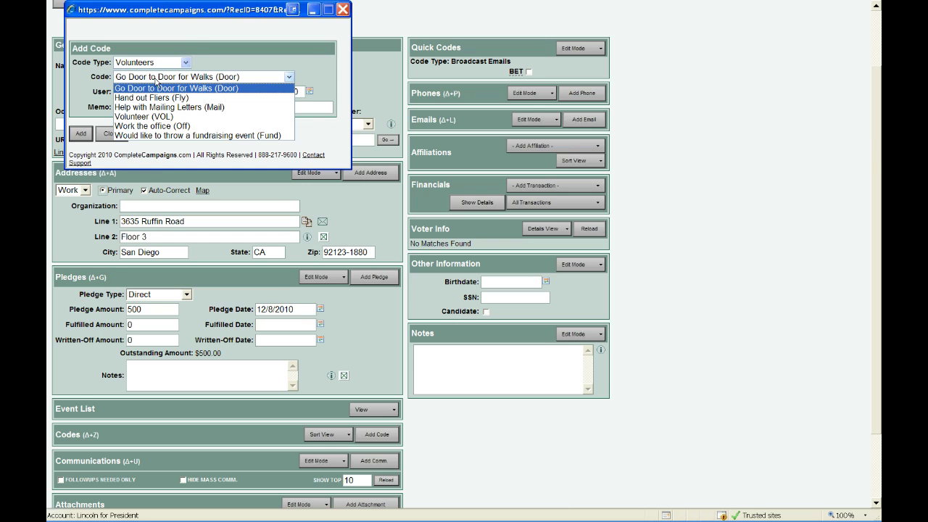
pyautogui.click(382, 387)
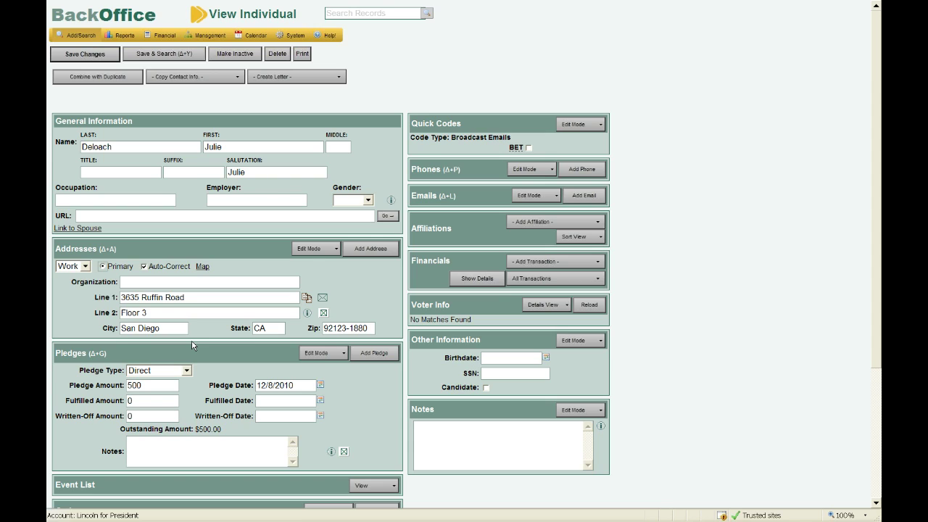
pyautogui.scroll(-1, 192, 345)
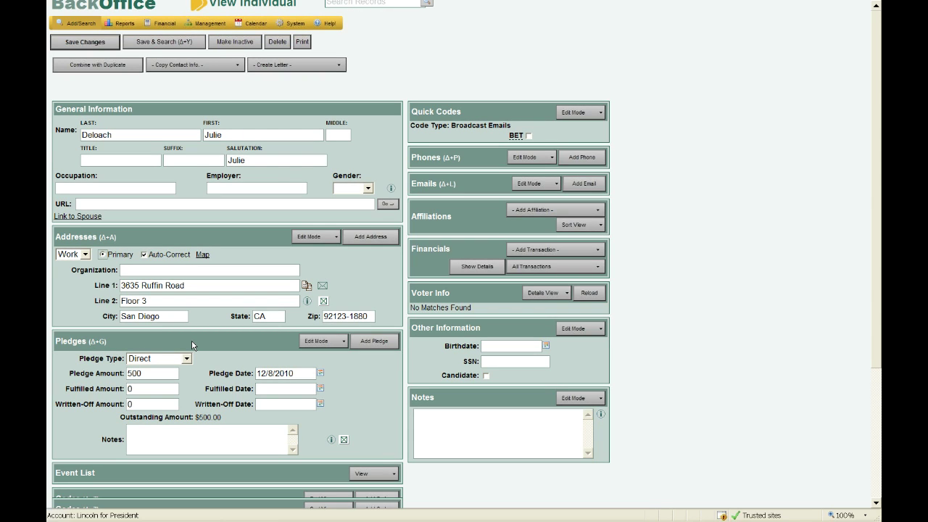
pyautogui.scroll(-4, 265, 396)
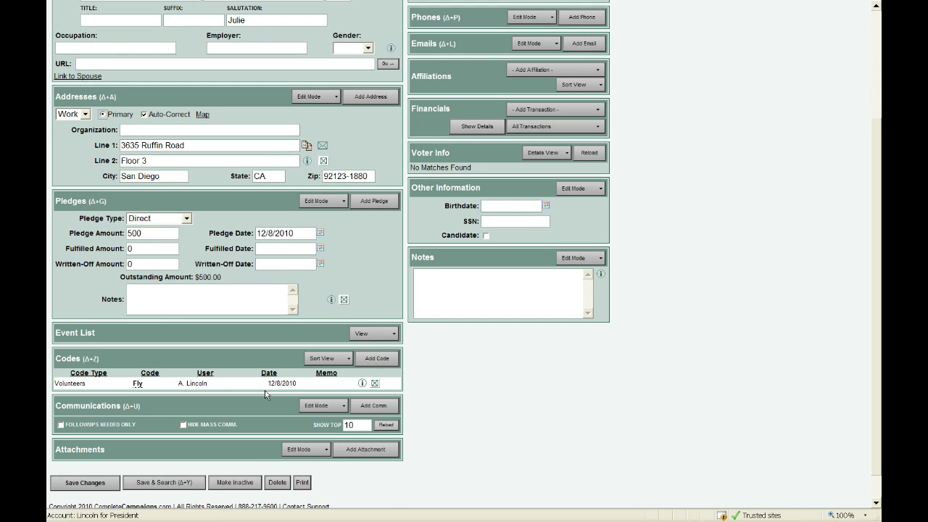
# Add a 'Followup Needed:Call' communication for the same user with the note Dinner Invite.
pyautogui.click(381, 406)
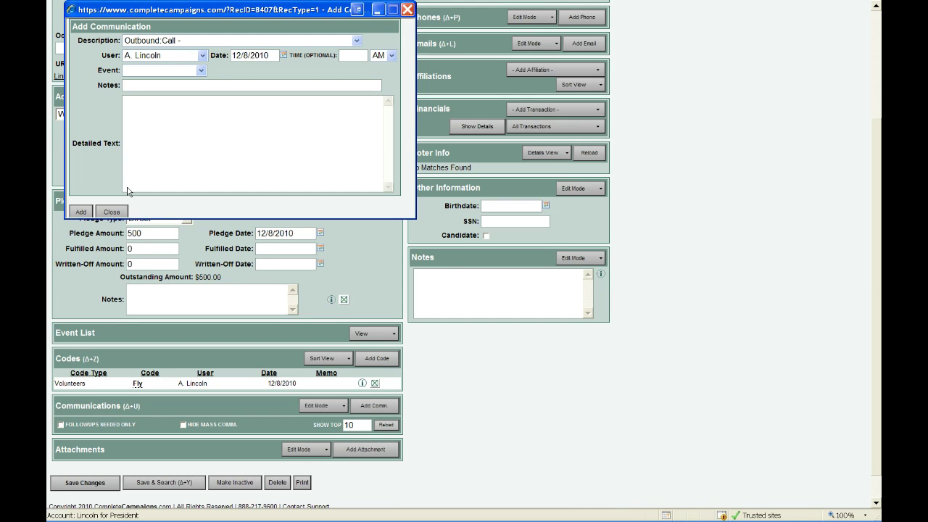
pyautogui.click(158, 42)
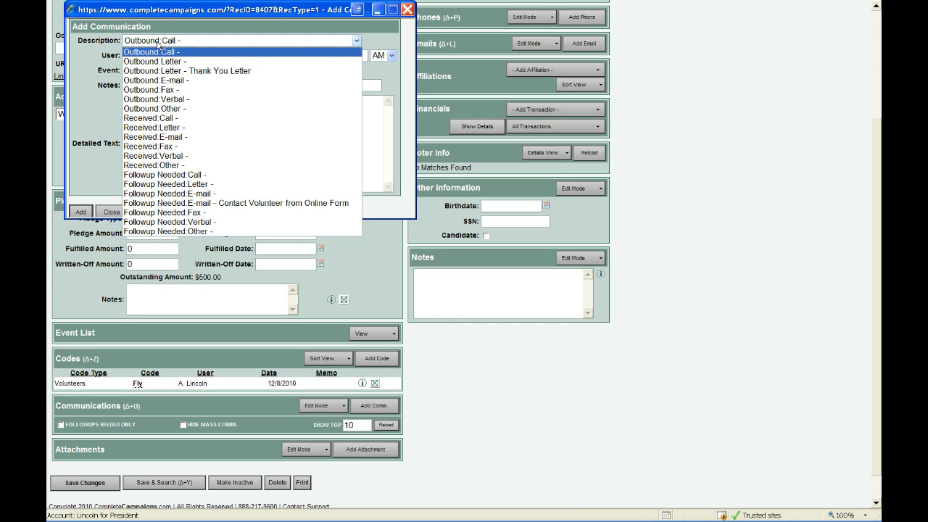
pyautogui.click(178, 176)
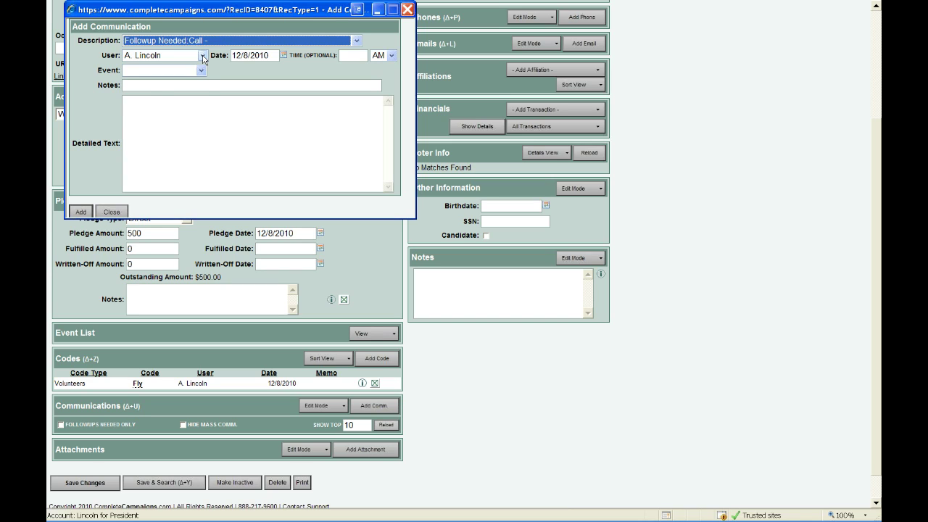
pyautogui.click(204, 59)
pyautogui.click(197, 82)
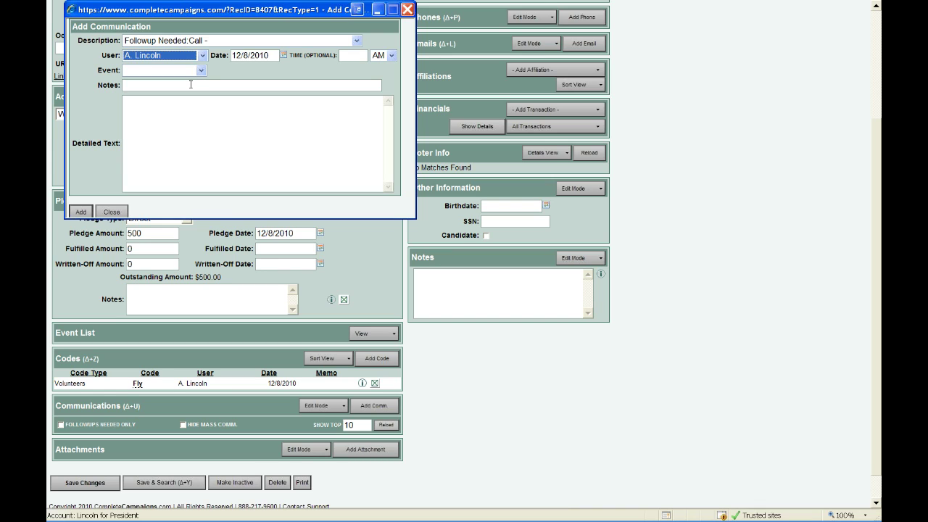
pyautogui.click(191, 85)
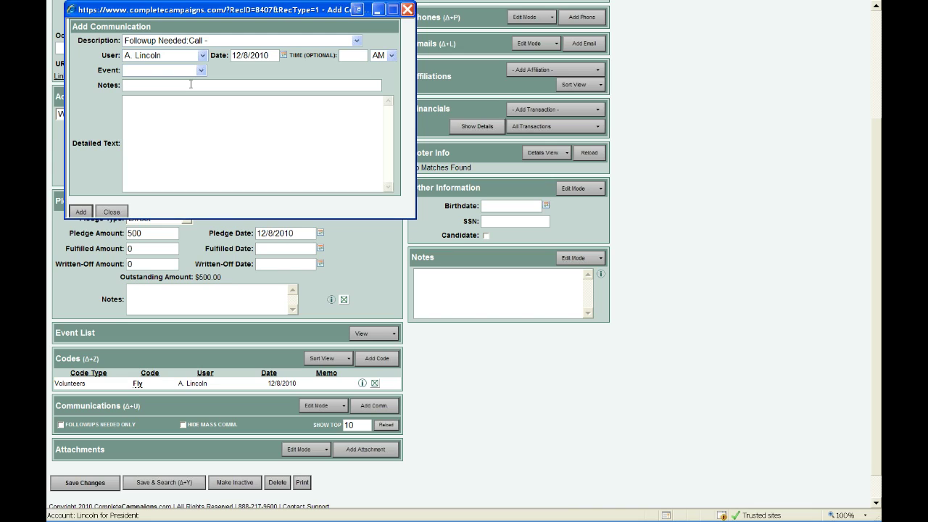
pyautogui.write('Dinner Invite')
pyautogui.click(177, 119)
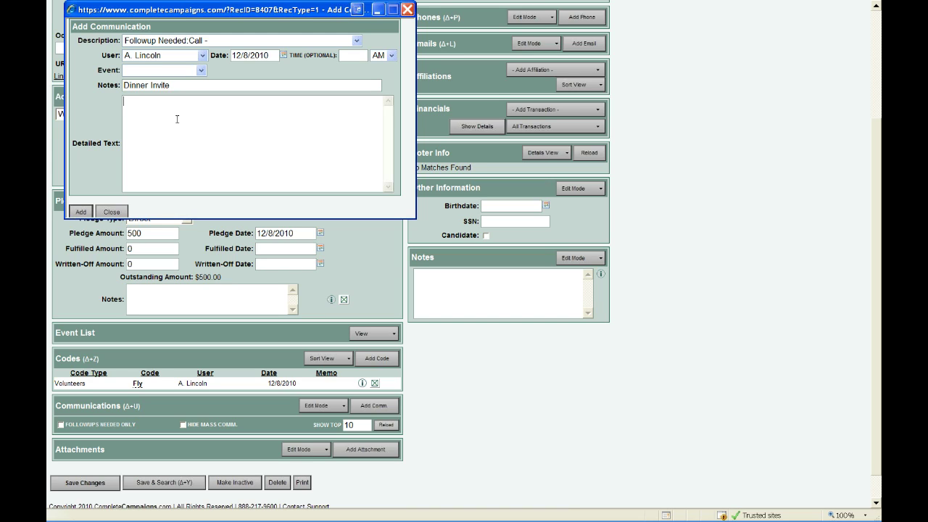
pyautogui.click(81, 213)
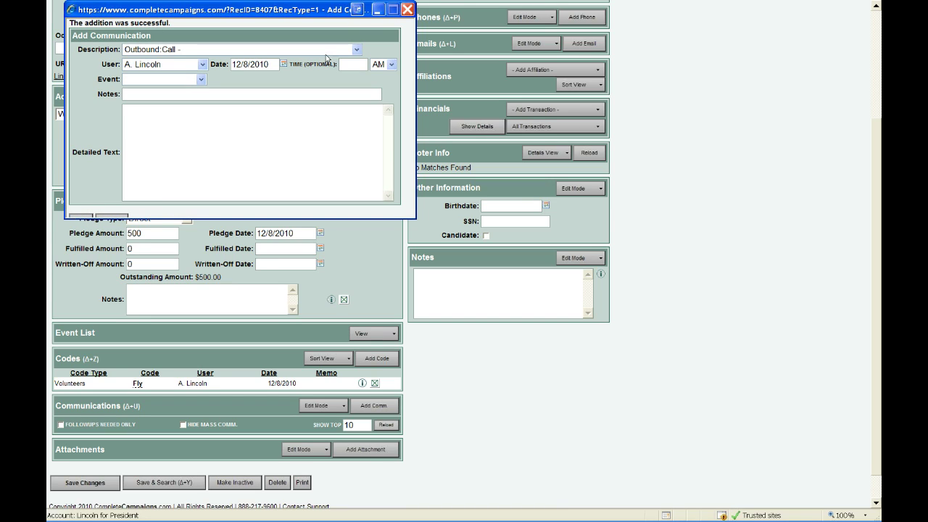
# Close the communication form, check the Dinner Invite call on the record, and tick BET.
pyautogui.click(116, 217)
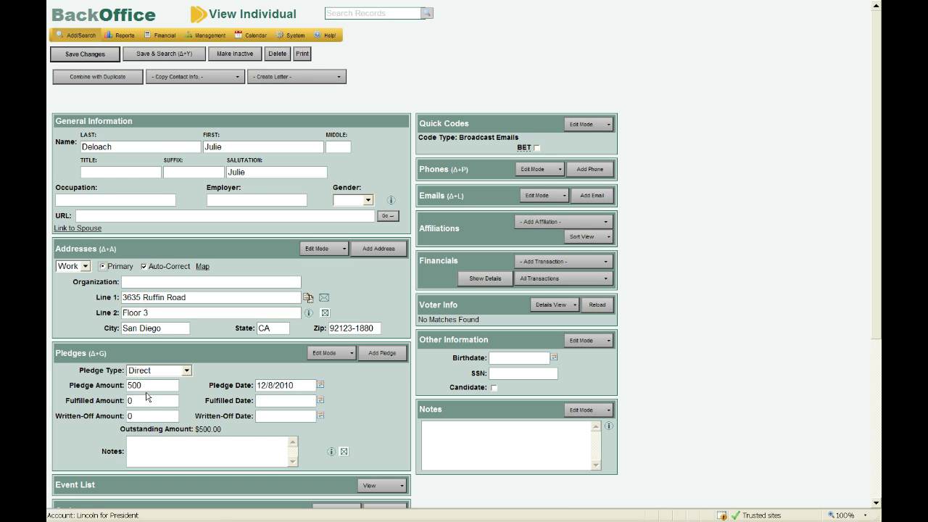
pyautogui.scroll(-1, 147, 396)
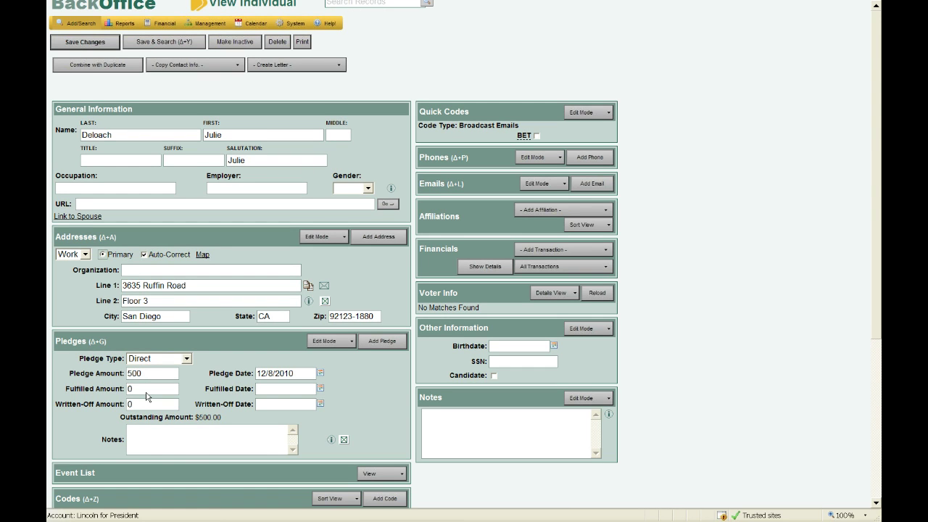
pyautogui.scroll(-3, 146, 395)
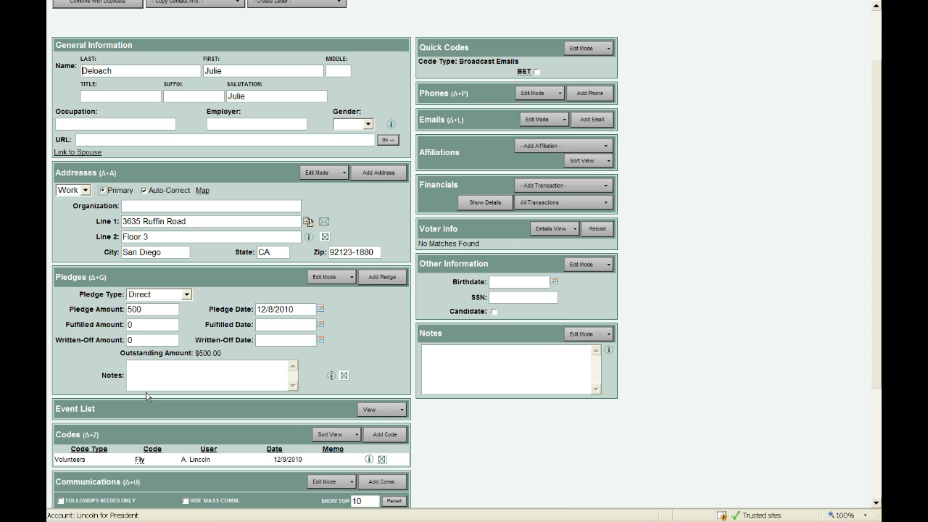
pyautogui.scroll(-7, 146, 396)
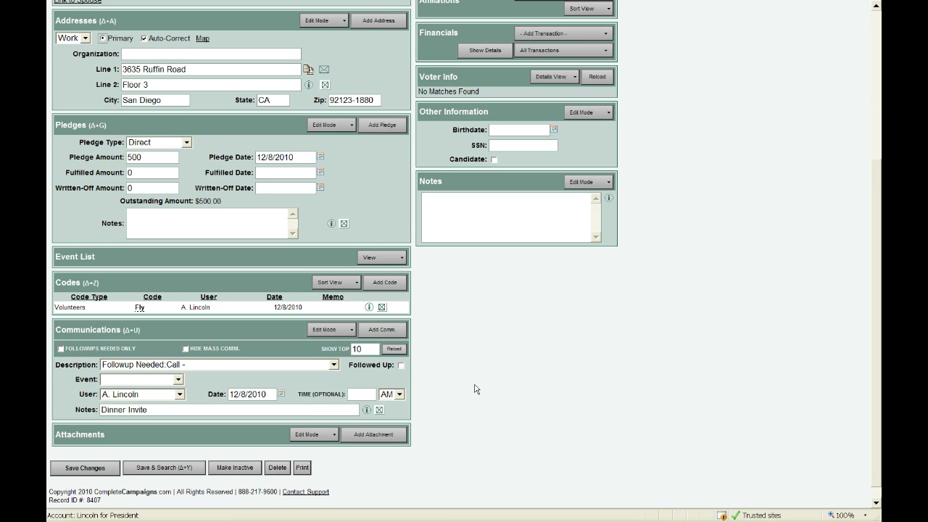
pyautogui.scroll(5, 475, 390)
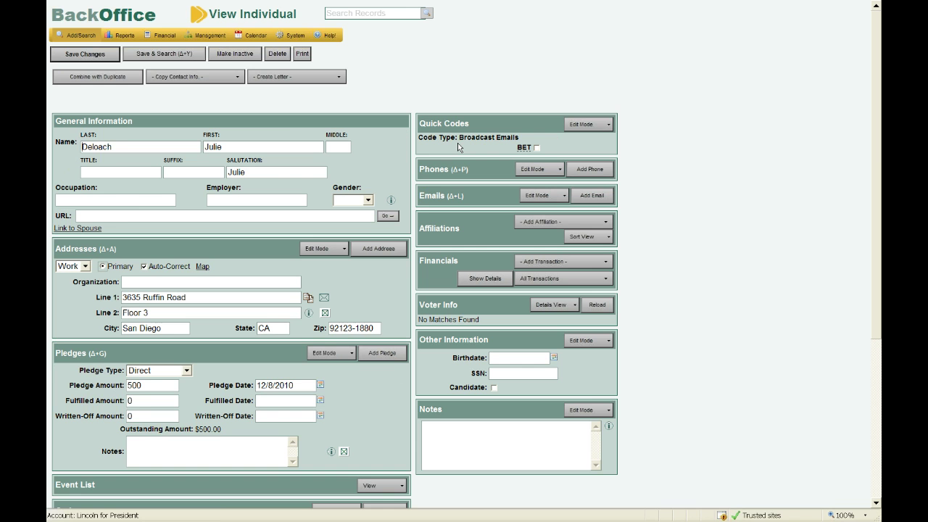
pyautogui.click(537, 148)
pyautogui.click(608, 174)
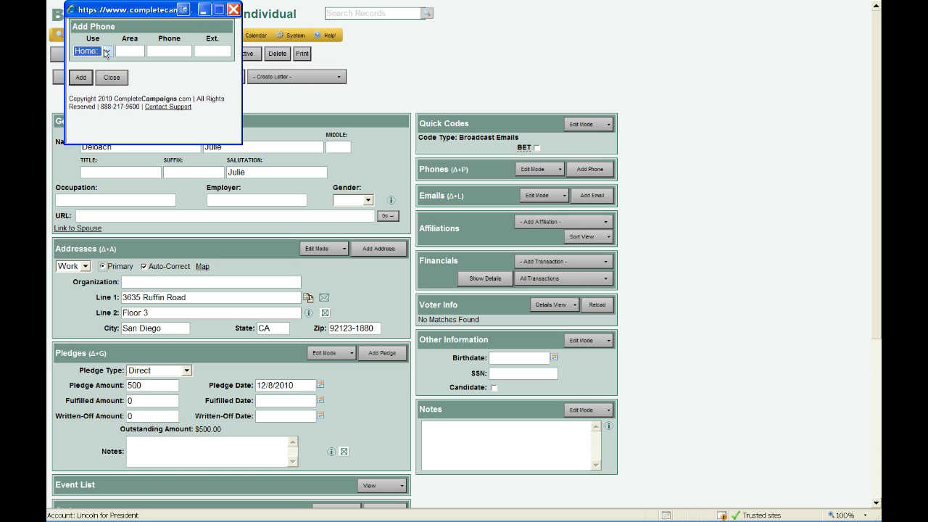
pyautogui.click(106, 53)
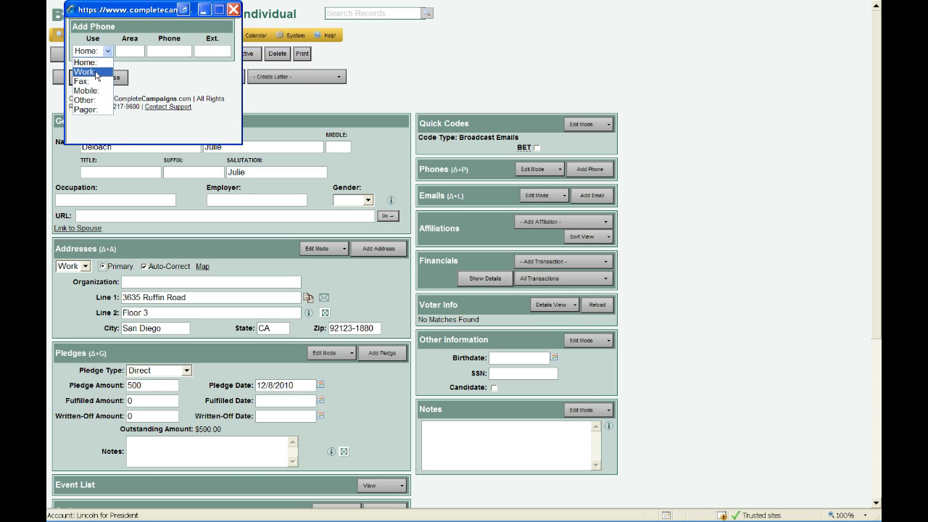
pyautogui.click(84, 72)
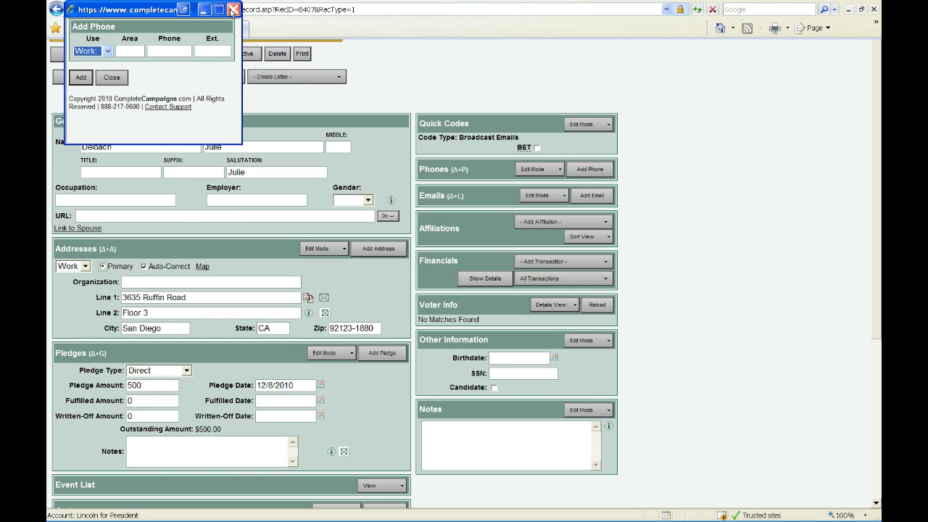
pyautogui.click(232, 10)
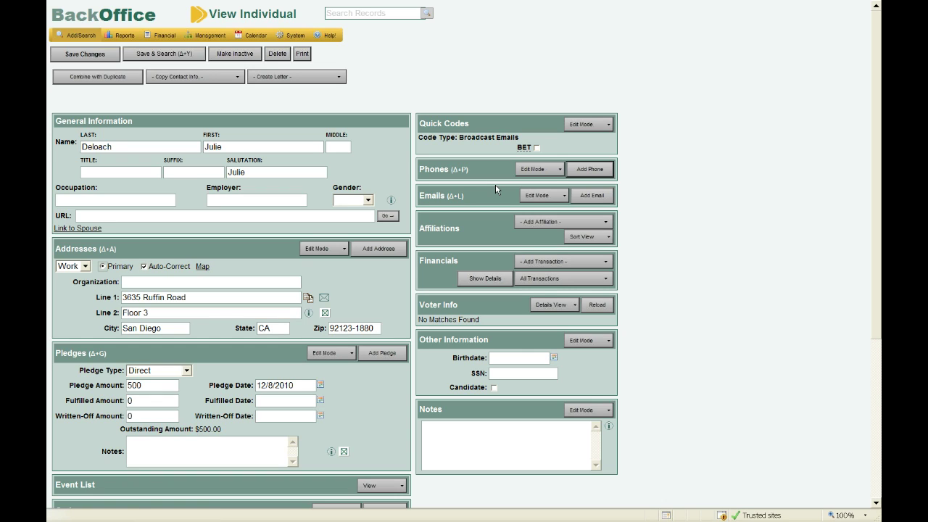
# Dismiss the Add Email form unused and open the '- Add Affiliation -' type list.
pyautogui.click(597, 202)
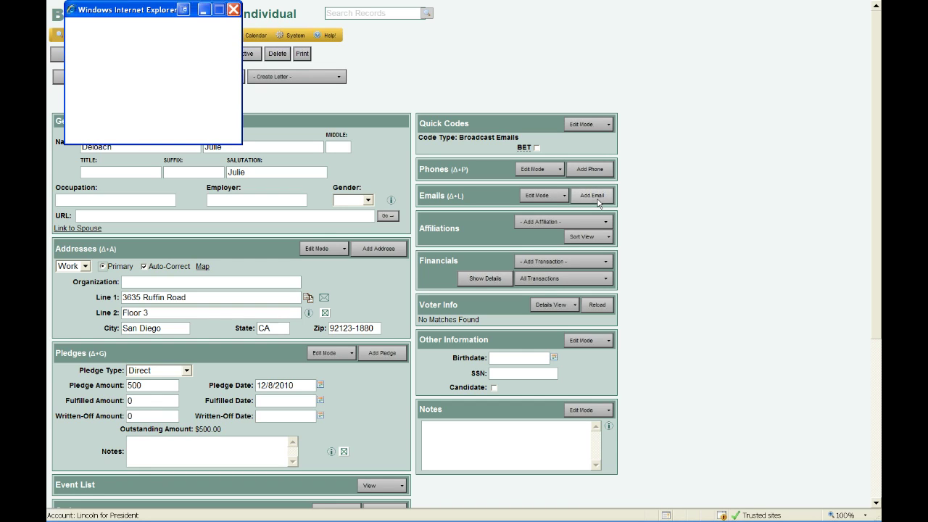
pyautogui.click(233, 10)
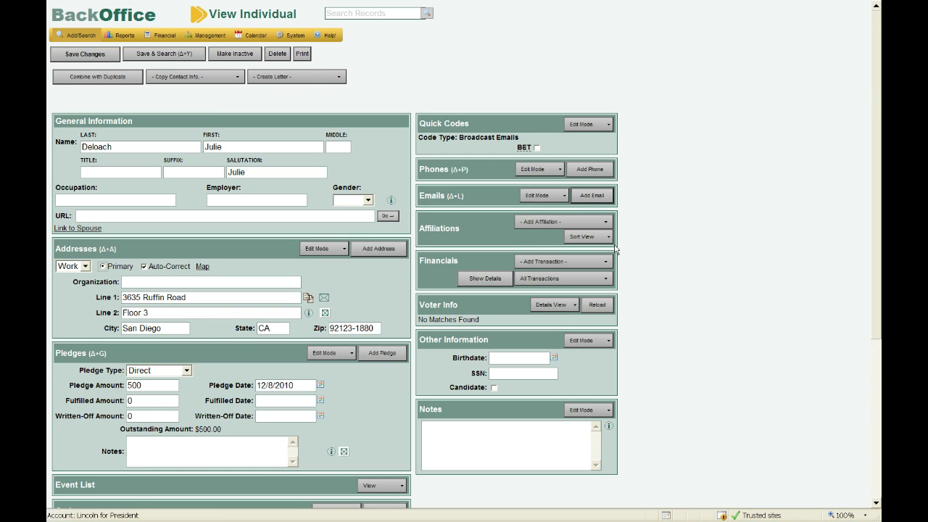
pyautogui.click(584, 226)
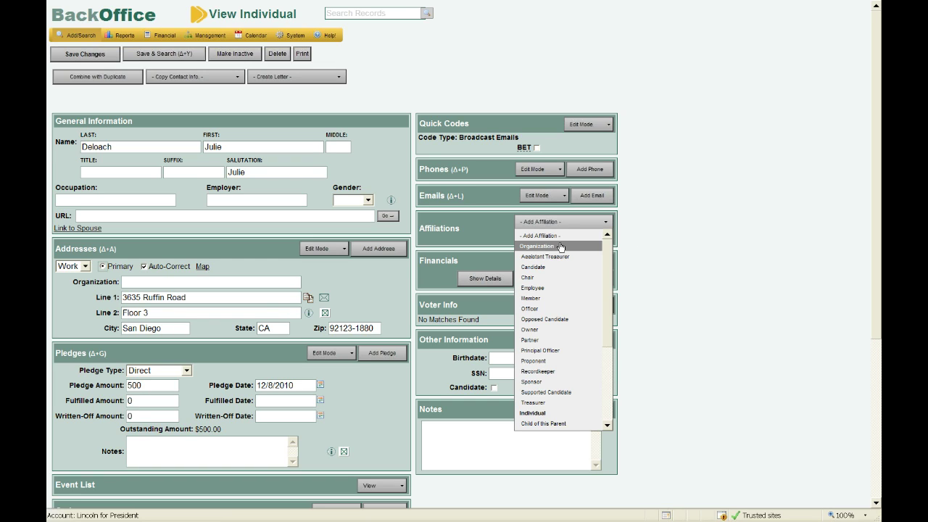
pyautogui.click(606, 236)
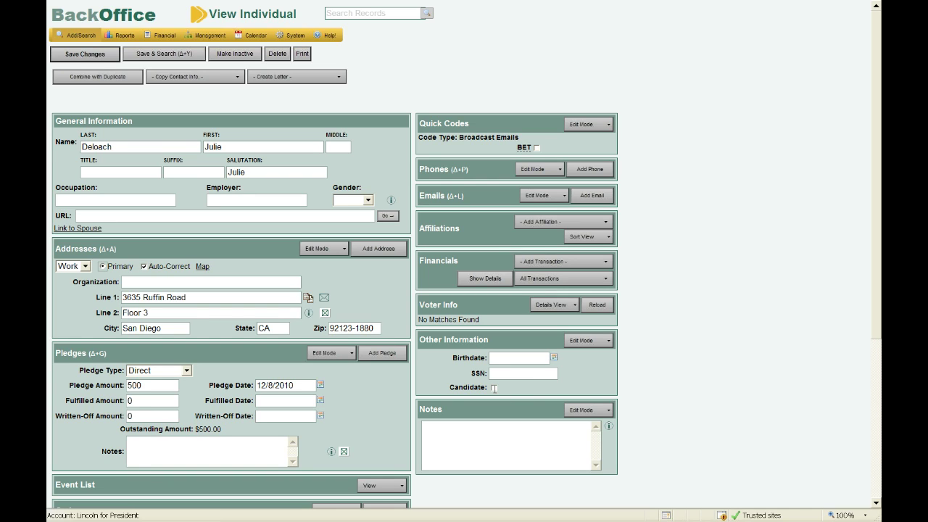
pyautogui.click(493, 388)
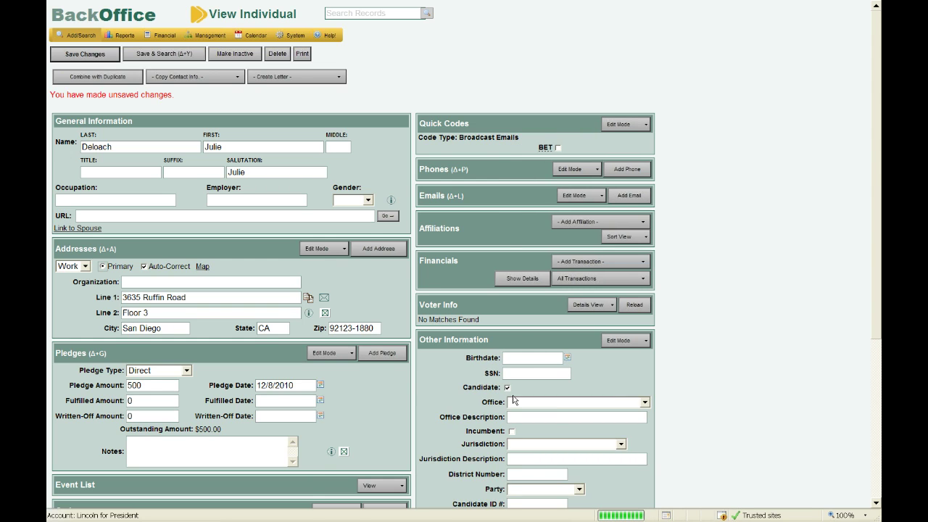
pyautogui.scroll(-2, 512, 399)
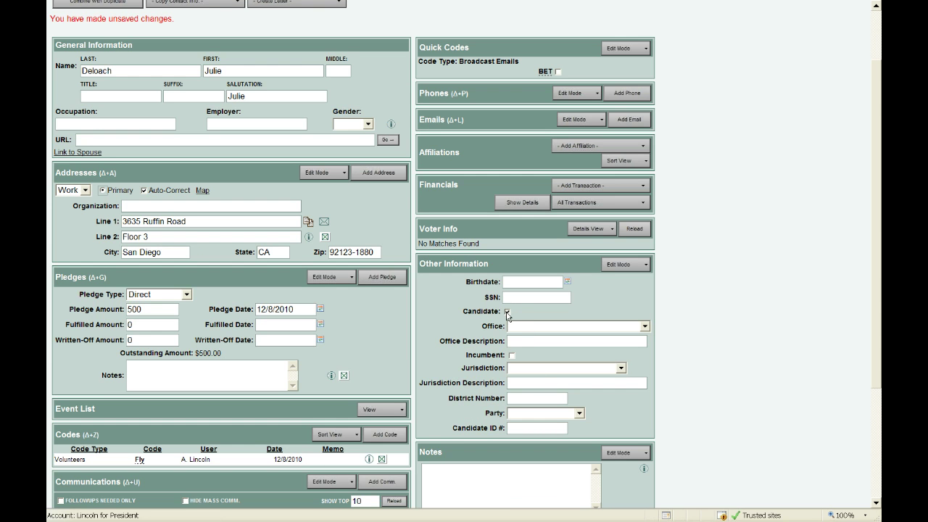
pyautogui.click(507, 313)
pyautogui.click(498, 372)
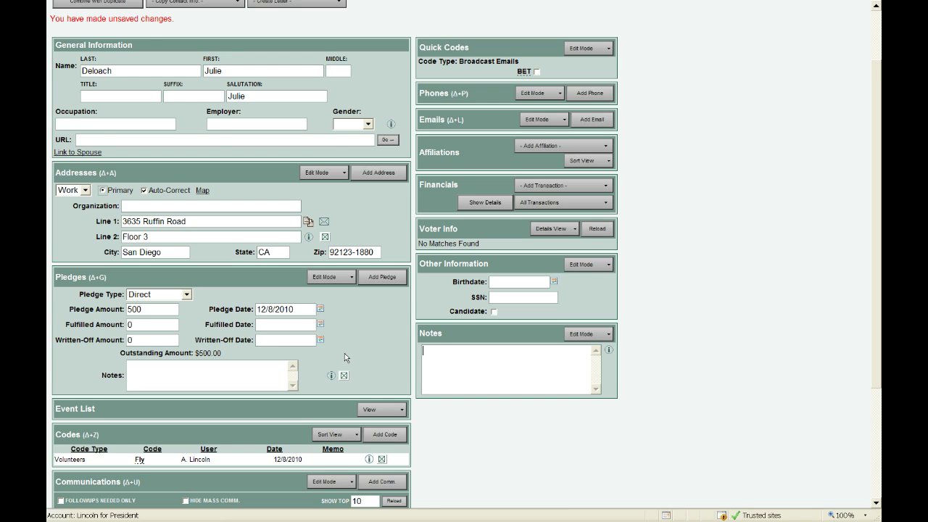
pyautogui.scroll(2, 344, 353)
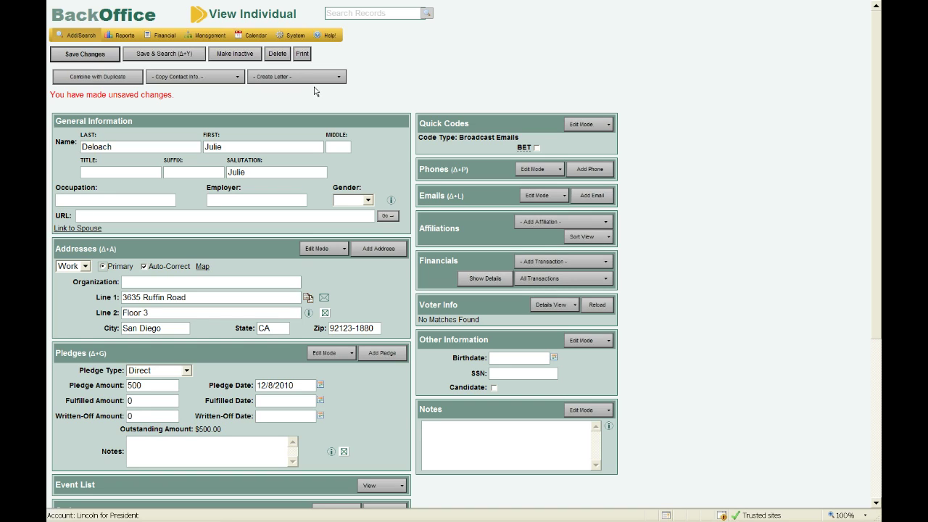
# Switch the individual to inactive, then back to active.
pyautogui.click(230, 58)
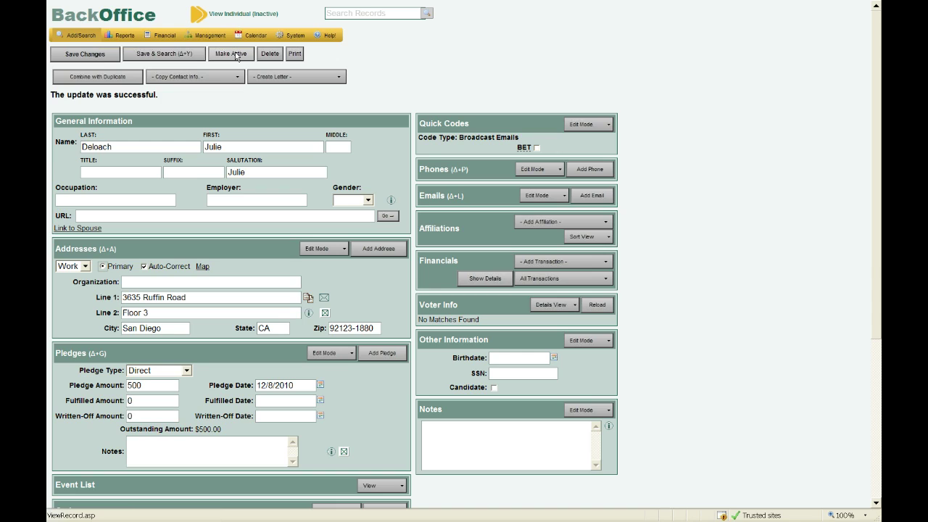
pyautogui.click(236, 55)
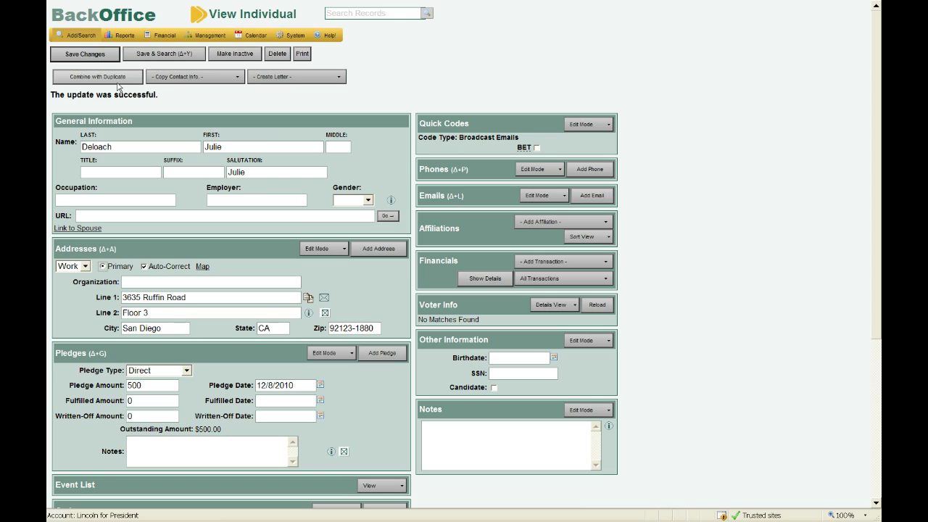
pyautogui.click(173, 77)
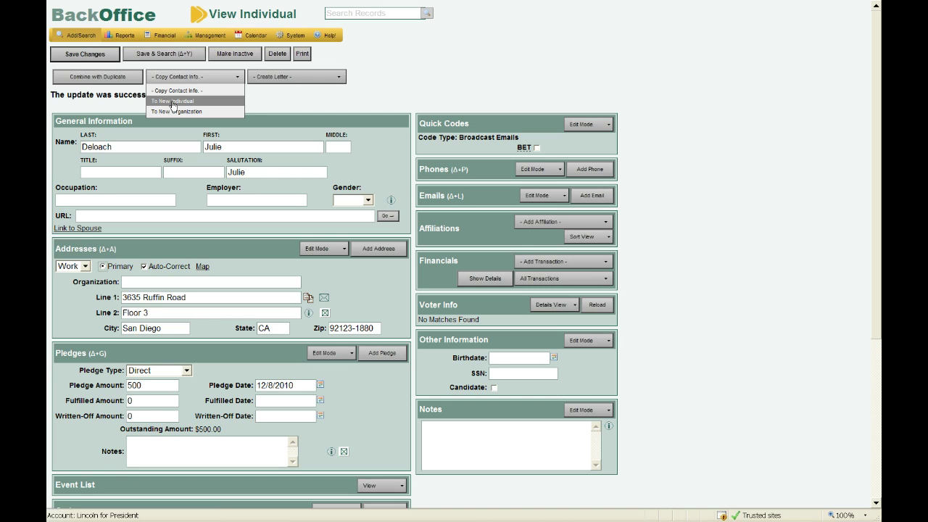
pyautogui.click(287, 81)
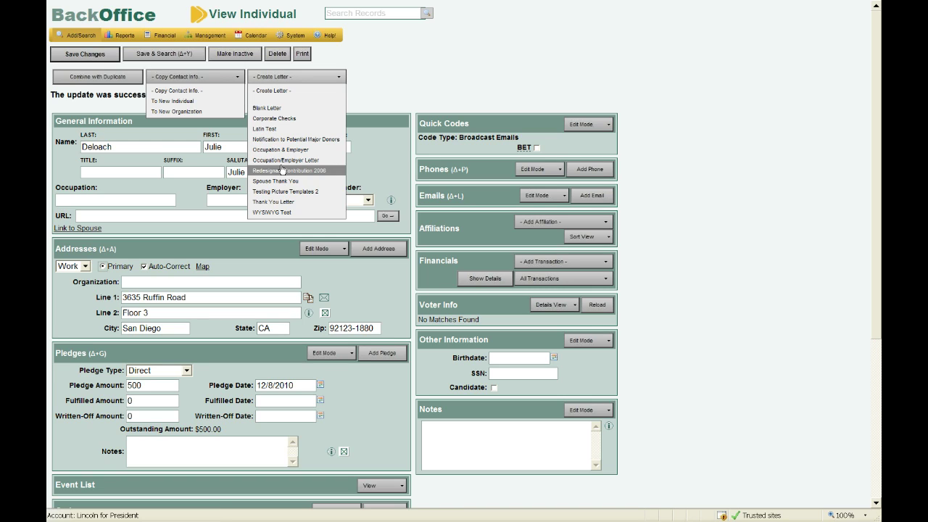
pyautogui.click(346, 100)
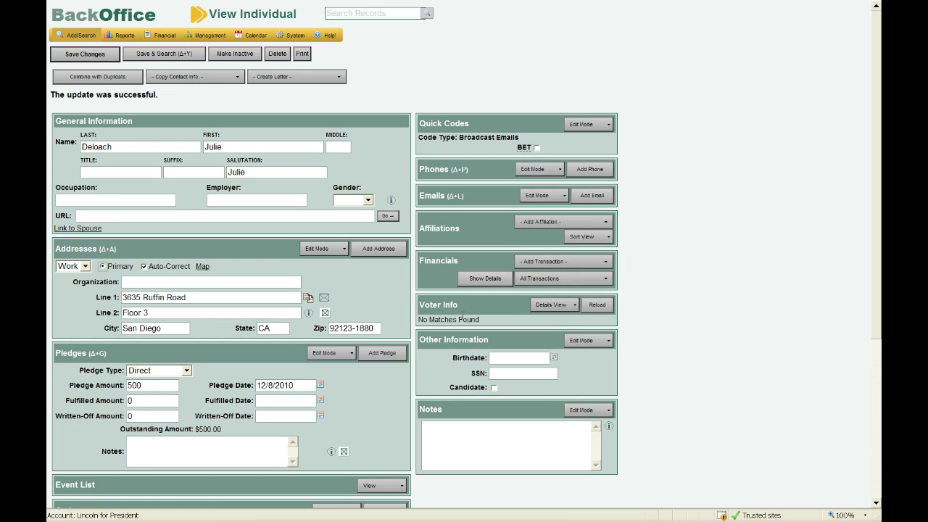
# Choose Contribution (Monetary) from the Financials '- Add Transaction -' list.
pyautogui.click(565, 263)
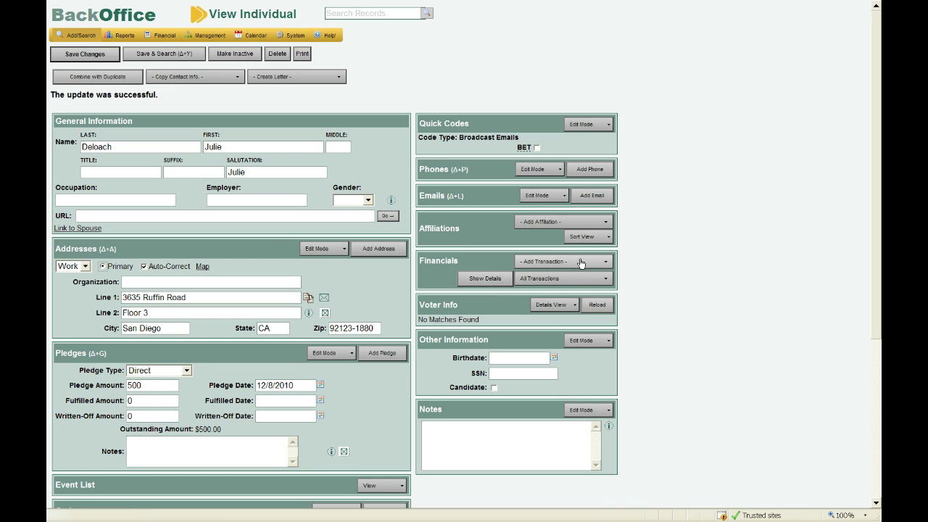
pyautogui.click(580, 264)
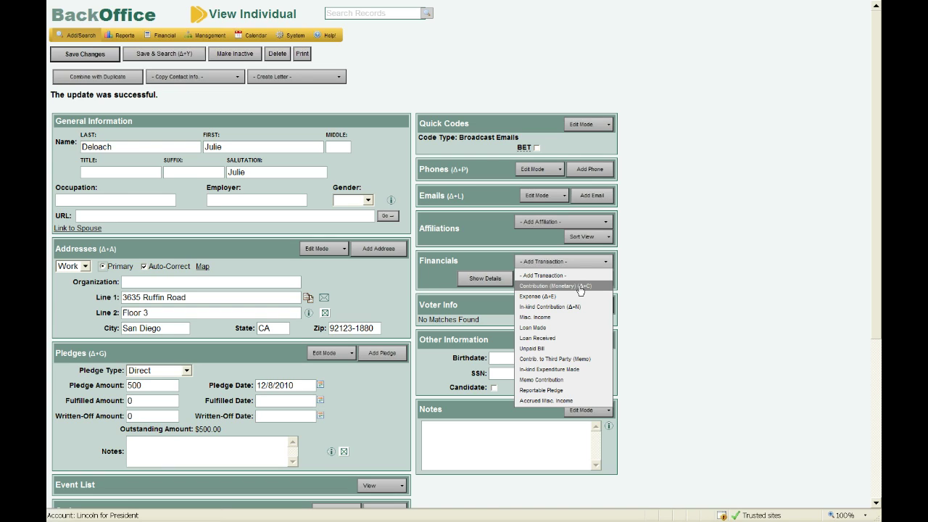
pyautogui.click(580, 287)
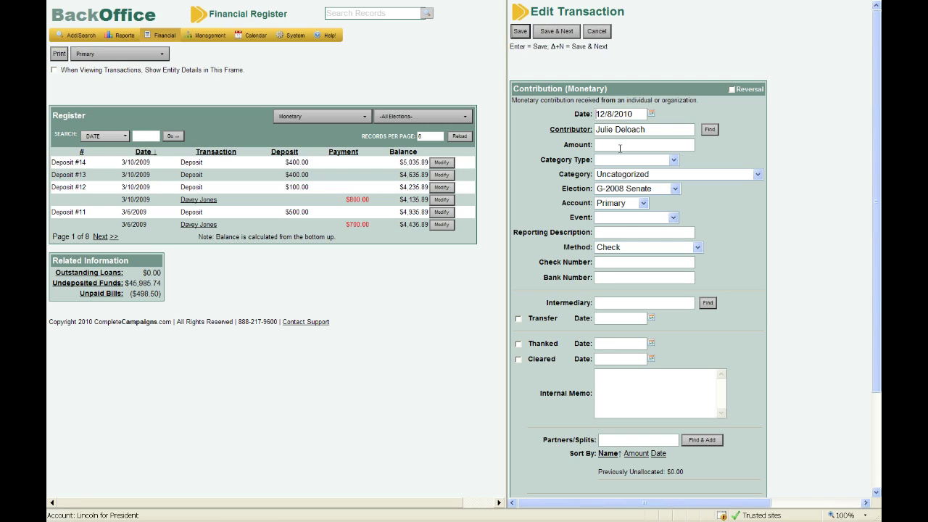
# Replace the existing contributor with the new individual chosen from the contributor suggestion list.
pyautogui.moveTo(635, 116); pyautogui.dragTo(596, 119)
pyautogui.press('Tab')
pyautogui.press('BackSpace')
pyautogui.write('davey')
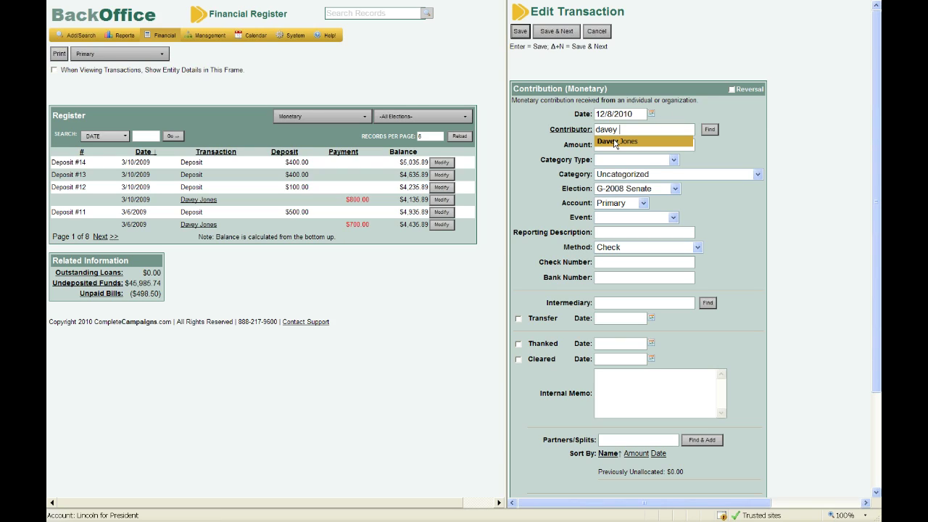
pyautogui.click(615, 142)
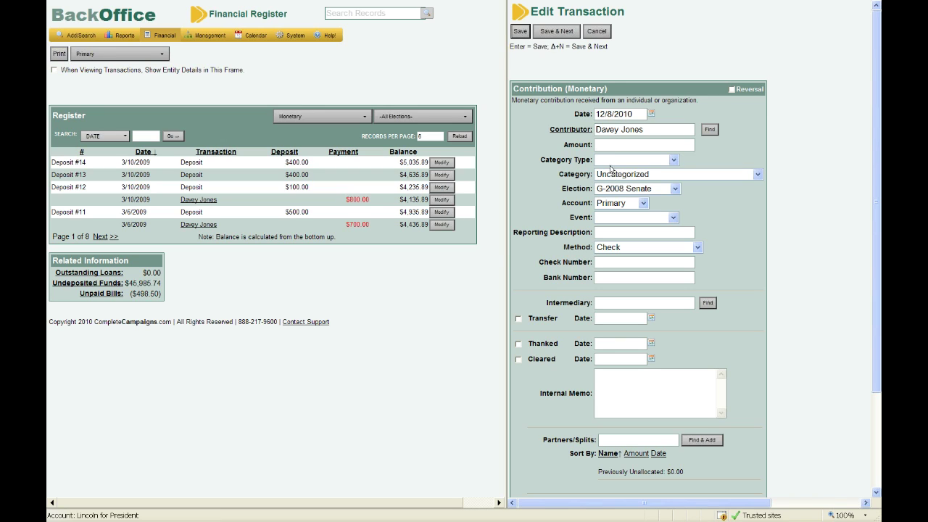
pyautogui.click(604, 144)
# Enter 100 as the contribution amount and keep G-2008 Senate as the election.
pyautogui.write('100')
pyautogui.click(626, 190)
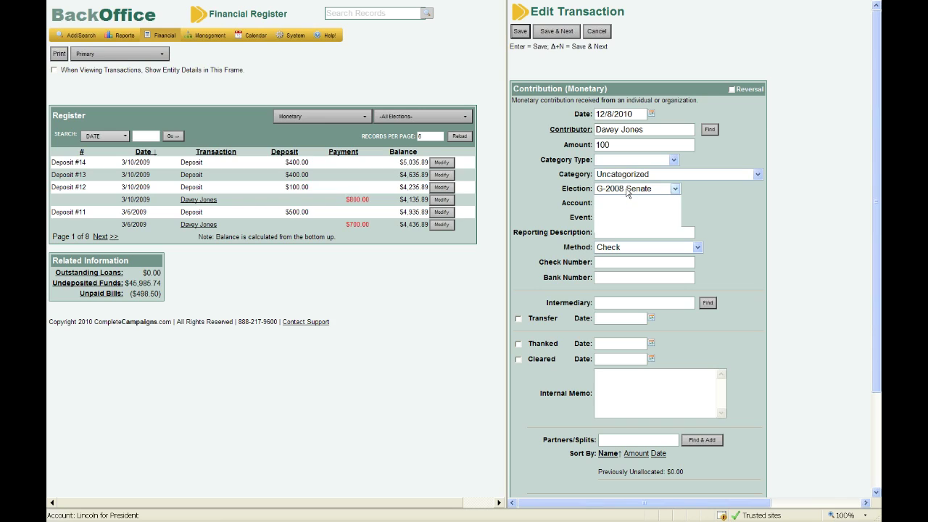
pyautogui.click(628, 190)
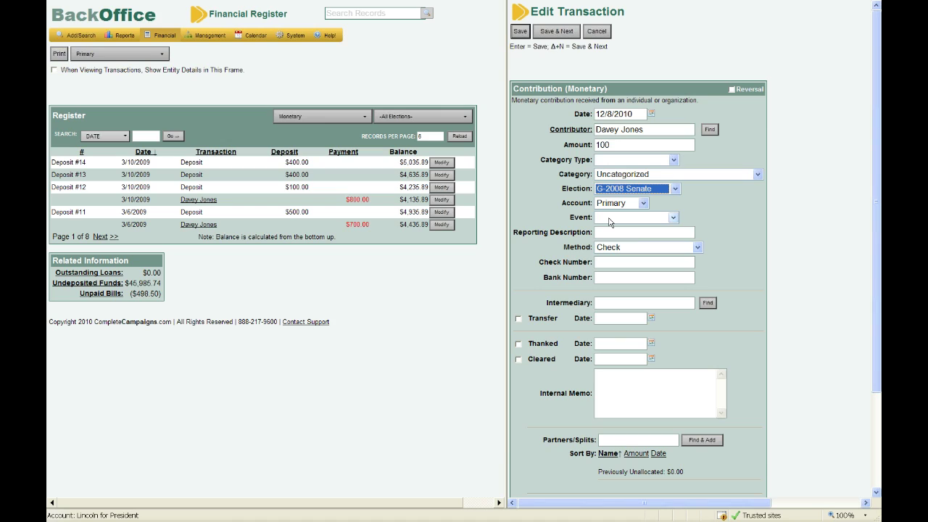
pyautogui.click(731, 237)
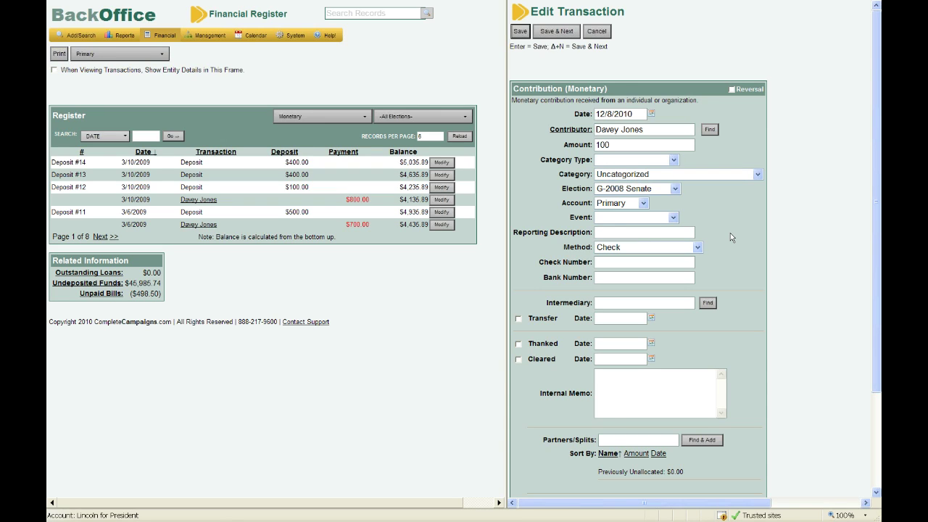
# Change the payment method of the 100 contribution to Cash in the Edit Transaction form.
pyautogui.scroll(-1, 731, 237)
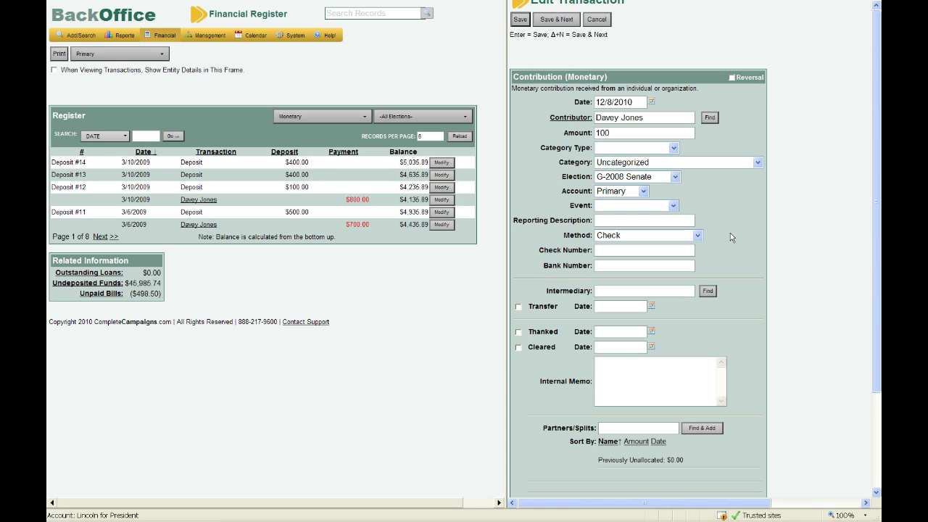
pyautogui.scroll(-3, 730, 237)
pyautogui.click(617, 157)
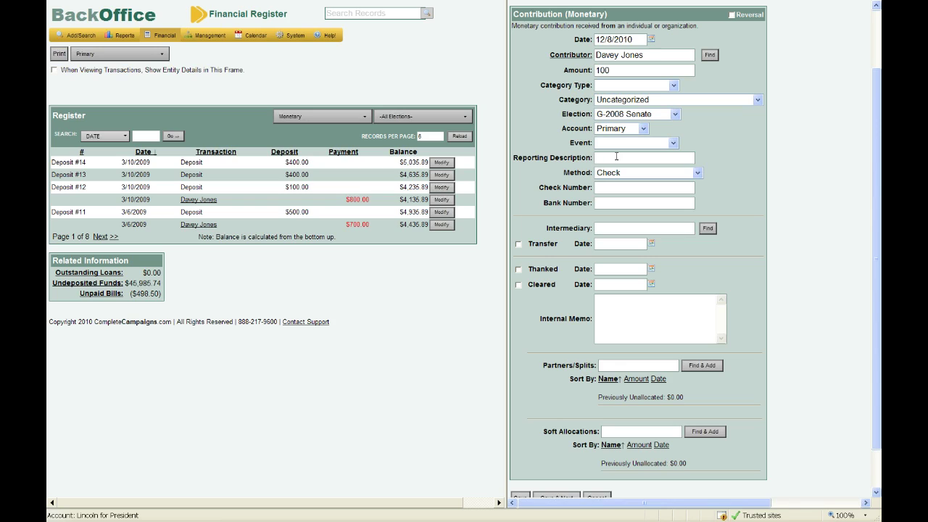
pyautogui.click(698, 174)
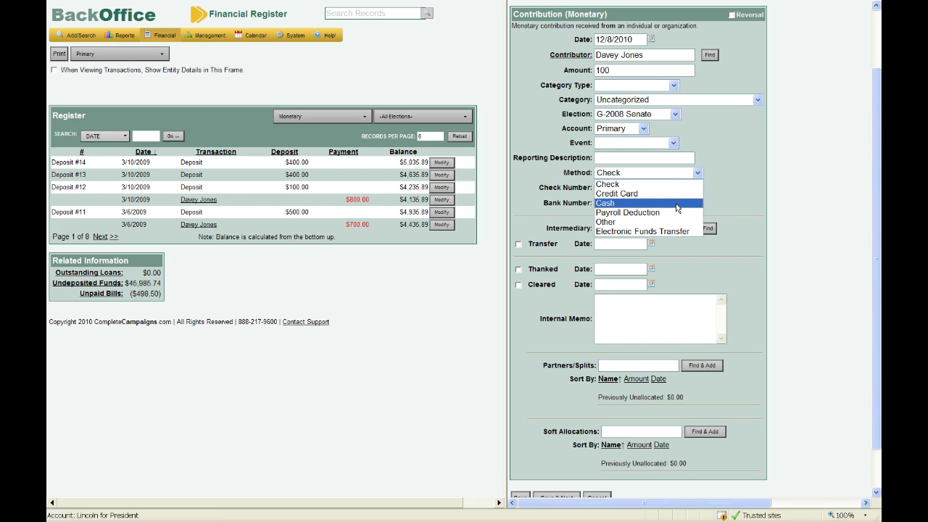
pyautogui.click(676, 203)
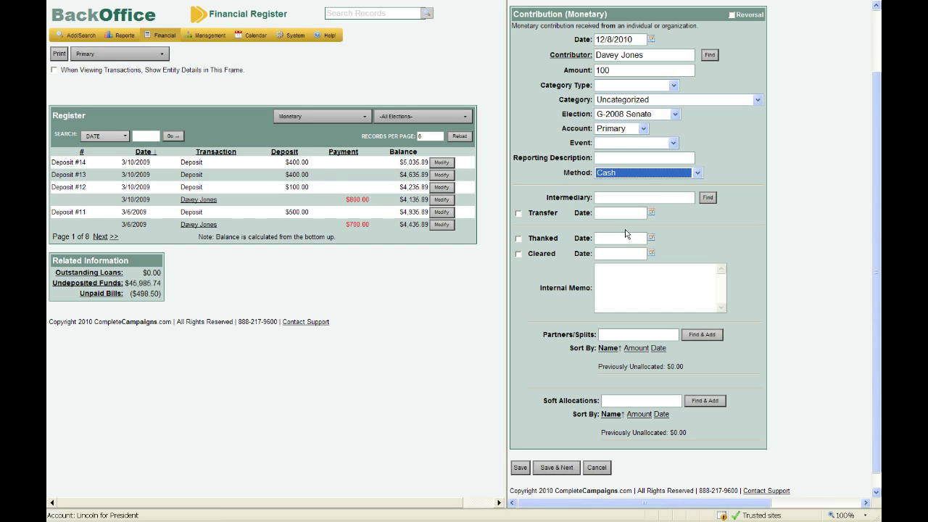
pyautogui.click(632, 254)
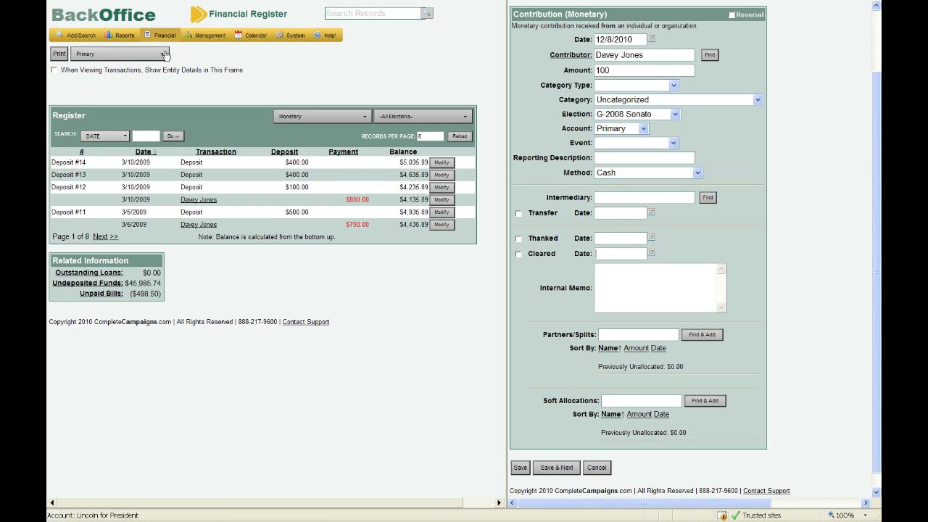
pyautogui.moveTo(161, 38)
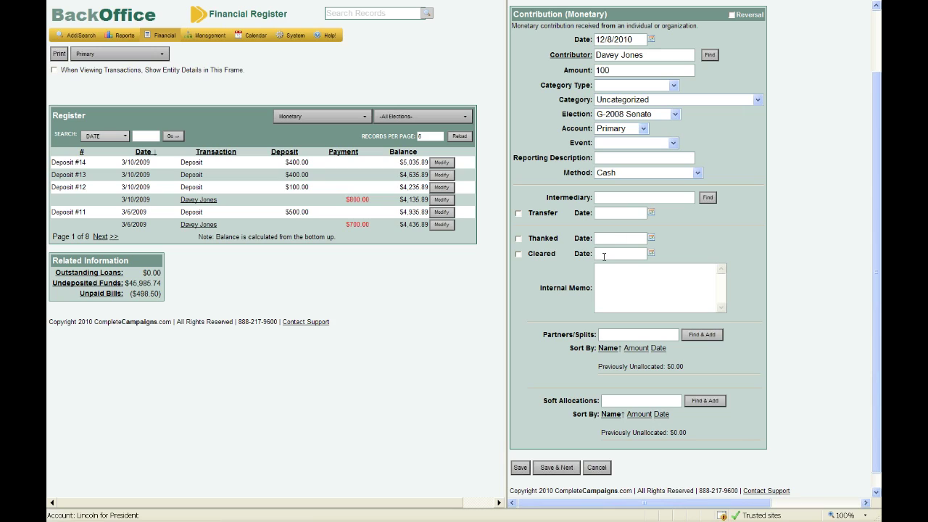
# Search for the split partner by name and select the matching individual, not the same-named organizations.
pyautogui.click(607, 286)
pyautogui.click(701, 336)
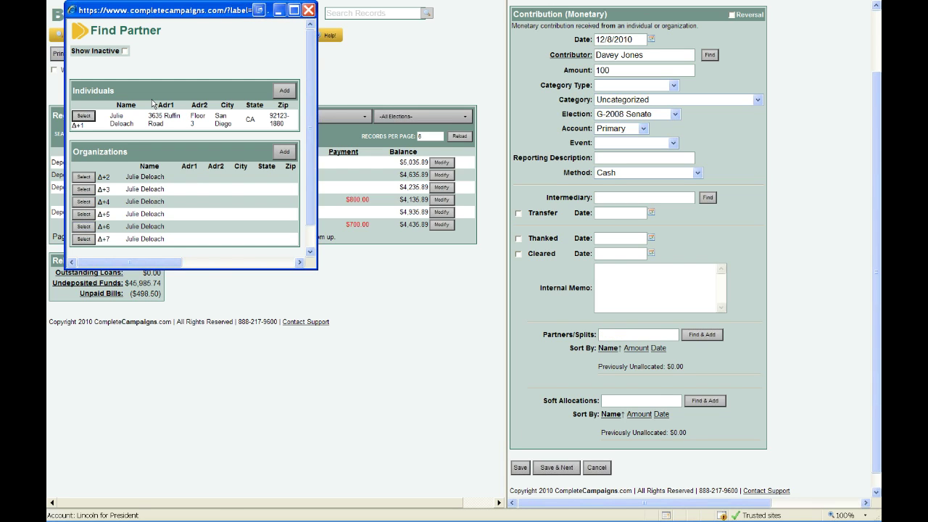
pyautogui.click(83, 115)
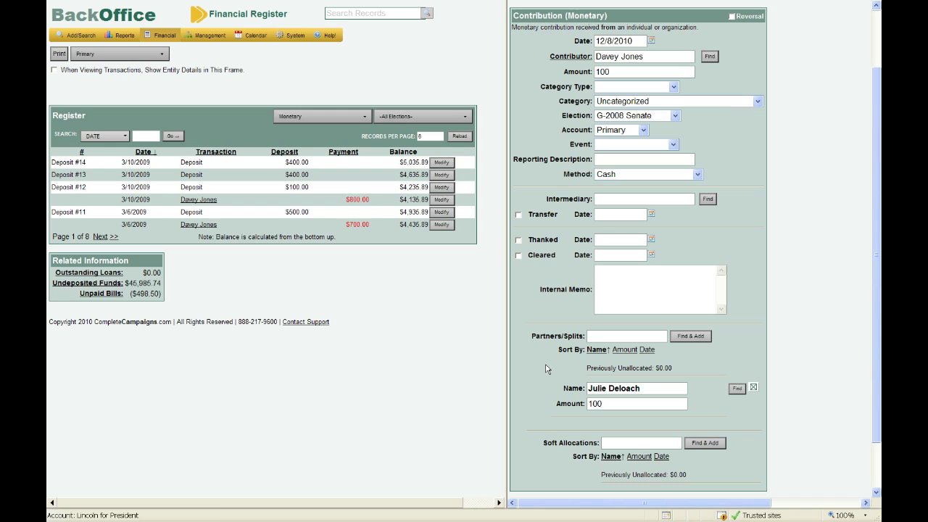
# Save the transaction to the Financial Register and confirm the contributor change.
pyautogui.press('Return')
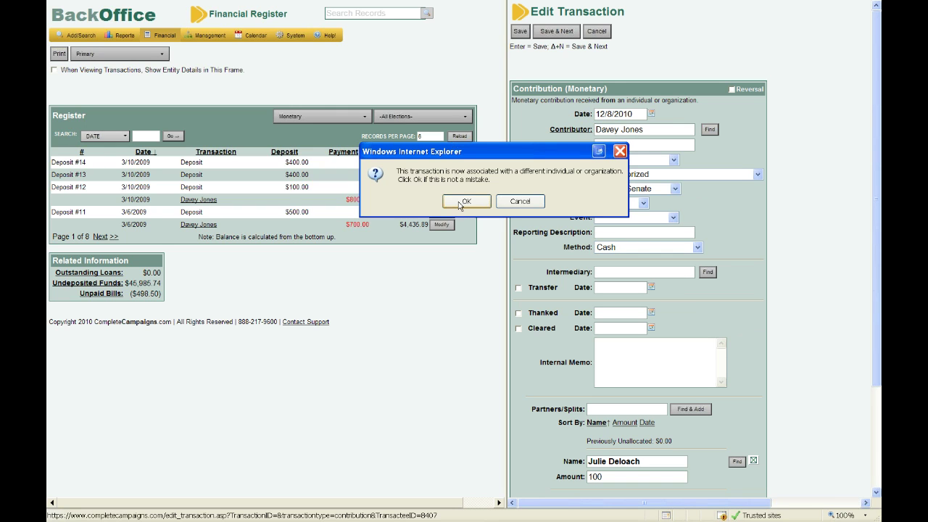
pyautogui.click(464, 201)
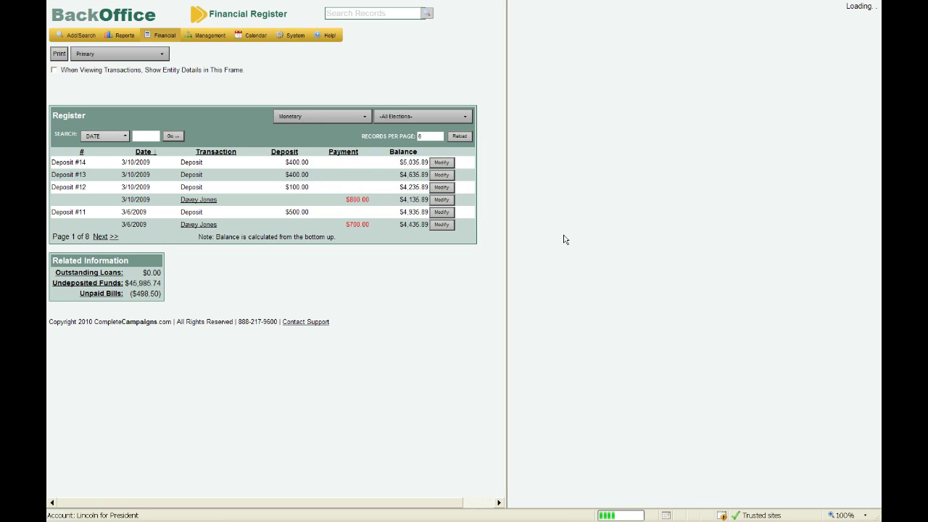
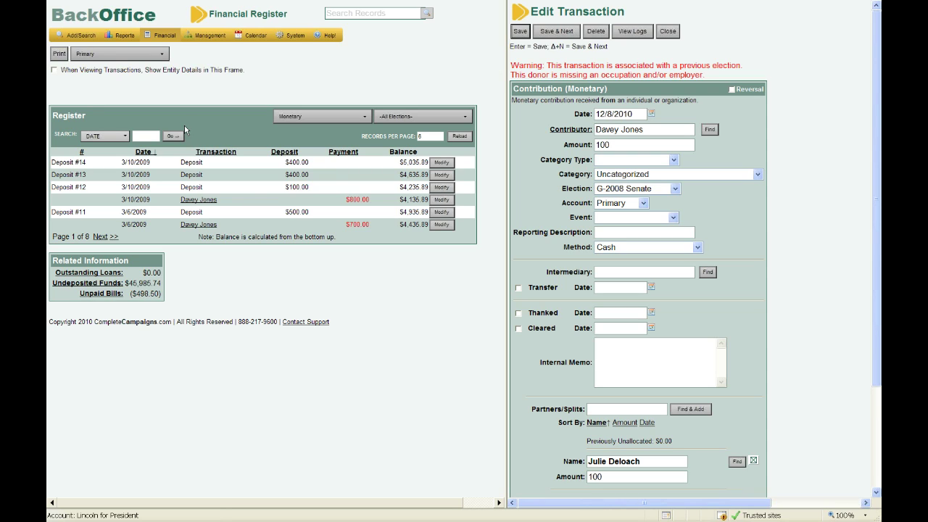
# Go back to My Dashboard from the financial register using the BackOffice logo.
pyautogui.click(115, 21)
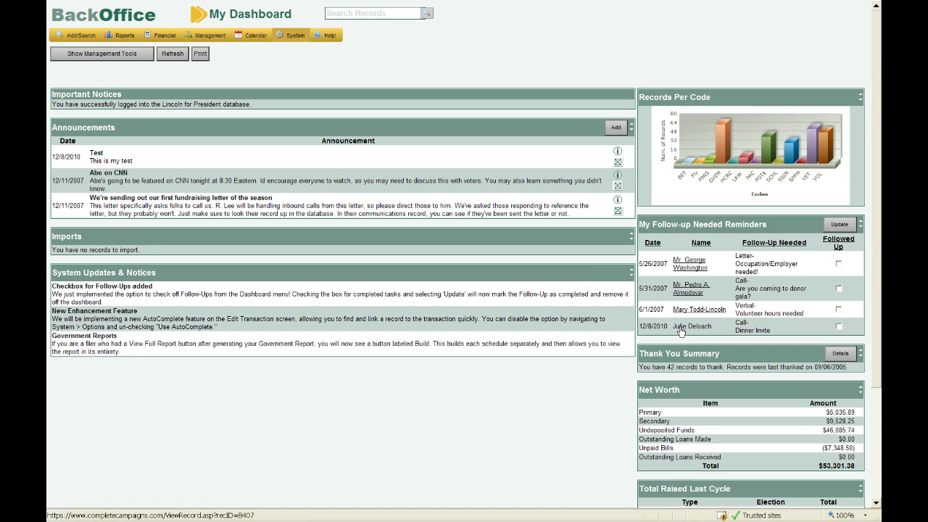
# Mark the 12/8/2010 Dinner Invite follow-up as Followed Up and update the reminders.
pyautogui.click(839, 327)
pyautogui.click(839, 327)
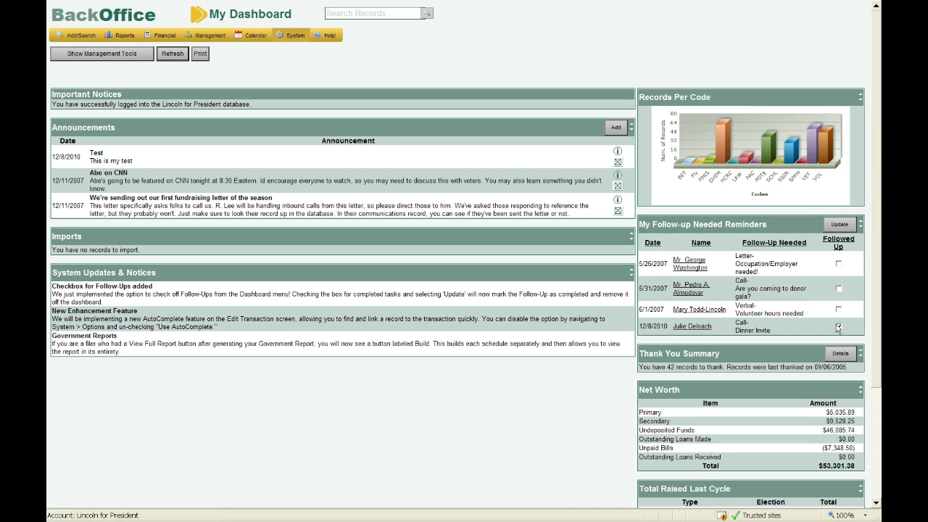
pyautogui.click(837, 225)
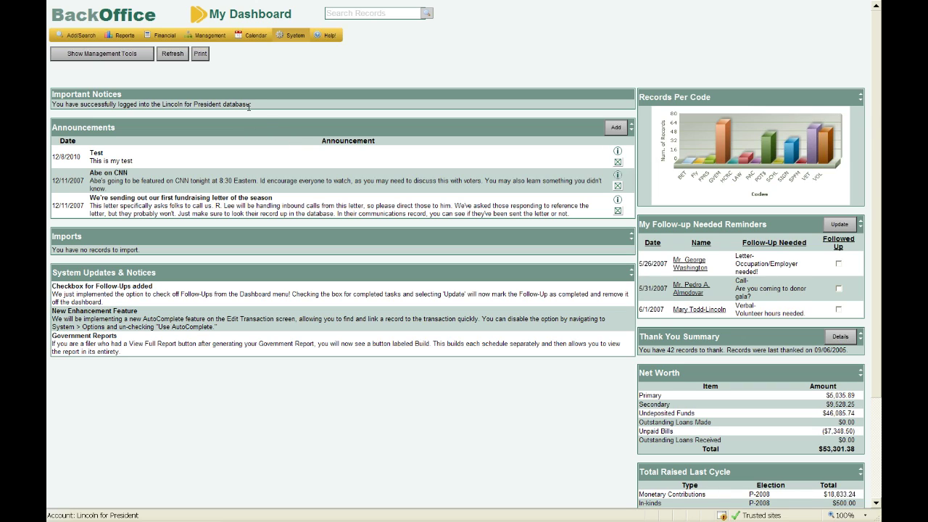
pyautogui.click(214, 42)
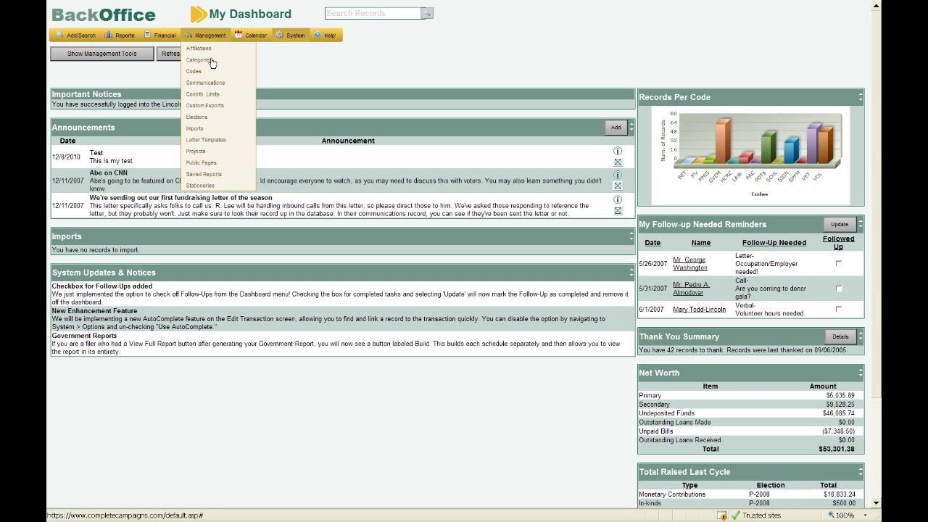
# Open Management > Codes, look through the code list, and begin adding a code.
pyautogui.click(212, 72)
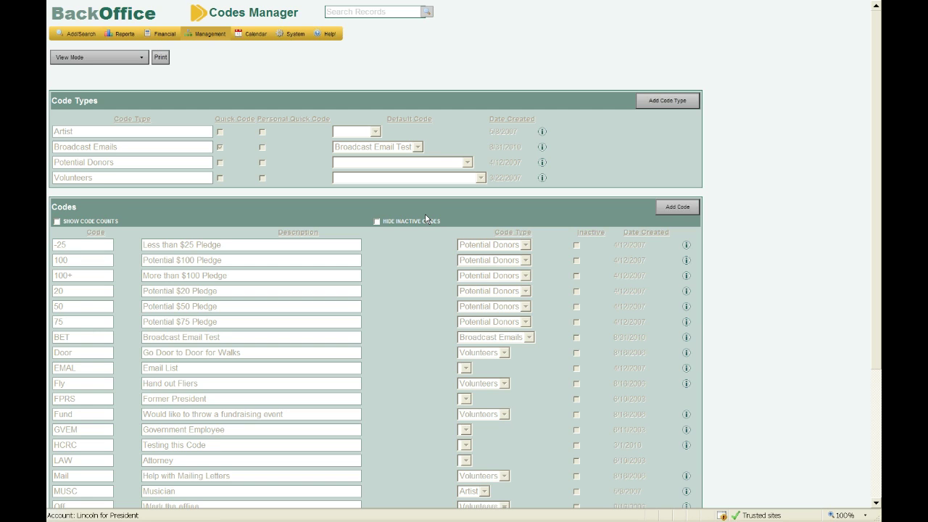
pyautogui.scroll(-4, 193, 464)
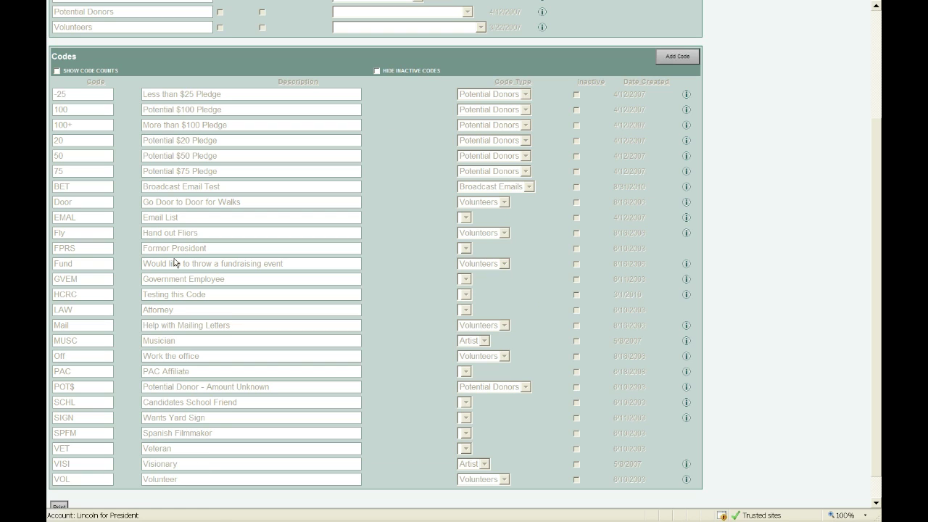
pyautogui.click(677, 60)
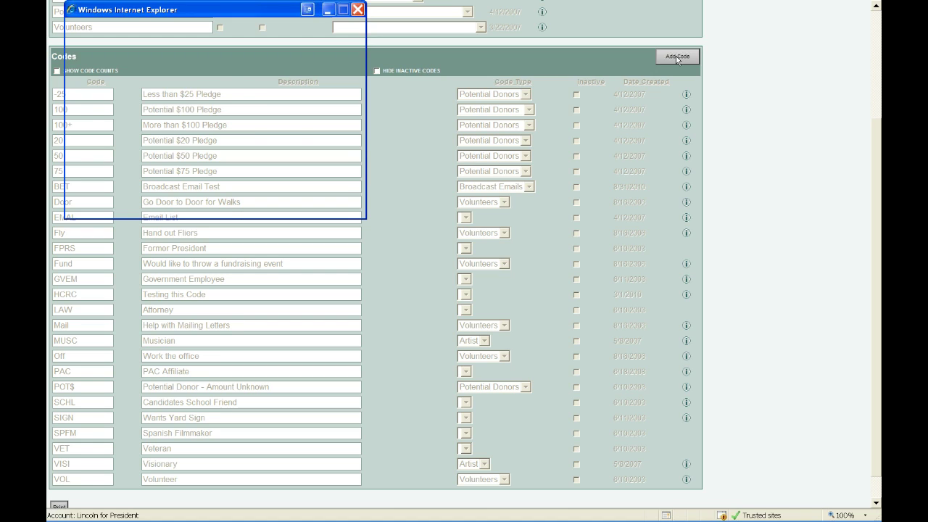
# Add the code 'Dog' with the description 'House has a dog'.
pyautogui.click(171, 63)
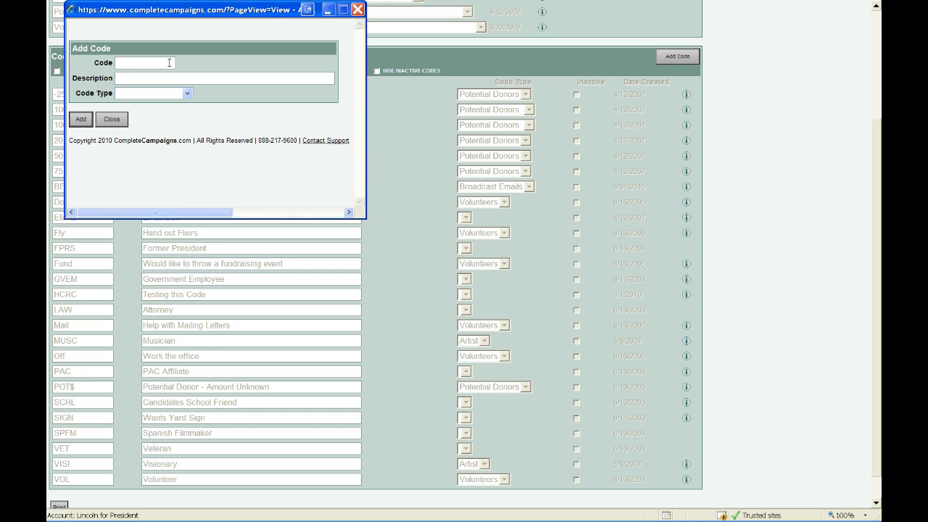
pyautogui.write('Dog')
pyautogui.click(184, 78)
pyautogui.write('House has a dog')
pyautogui.click(105, 120)
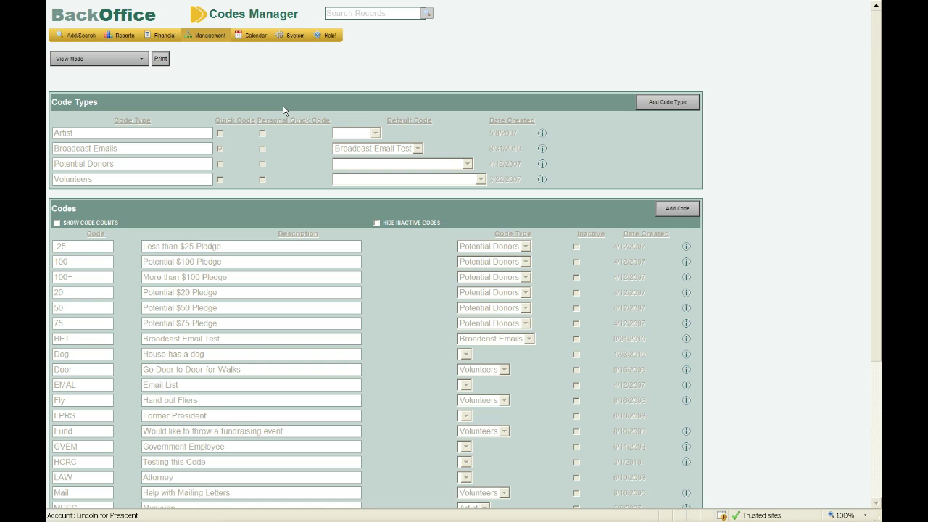
# Change the Codes Manager View Mode to Edit Mode.
pyautogui.click(120, 62)
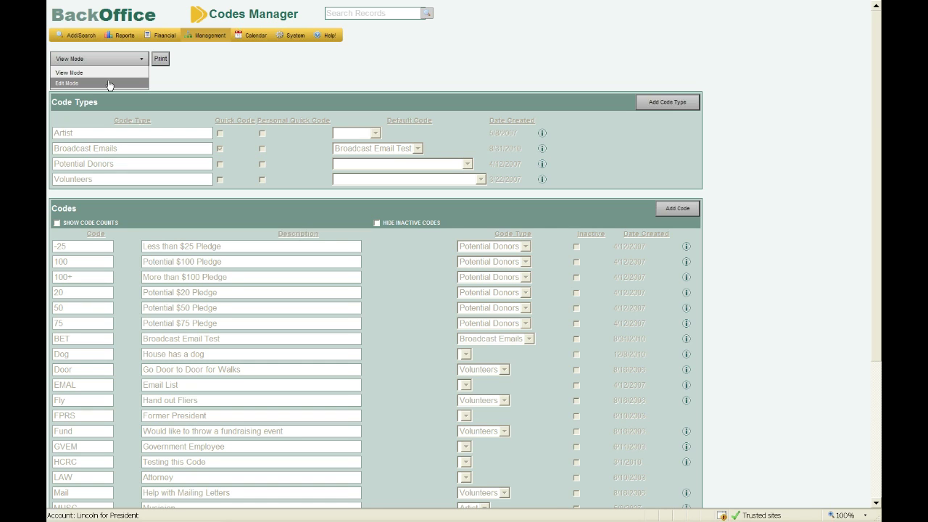
pyautogui.click(110, 83)
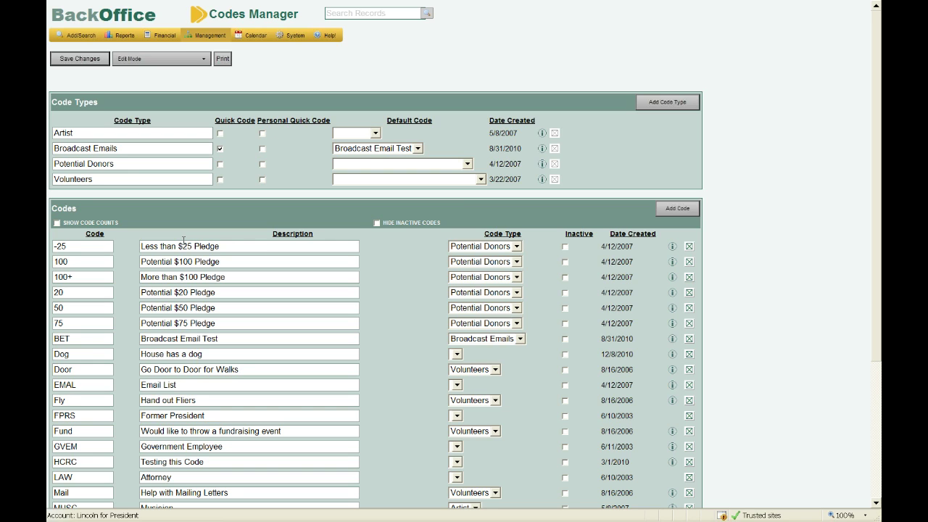
# Review the code list with its counts, then open Reports > Custom Report Generator.
pyautogui.scroll(-1, 183, 240)
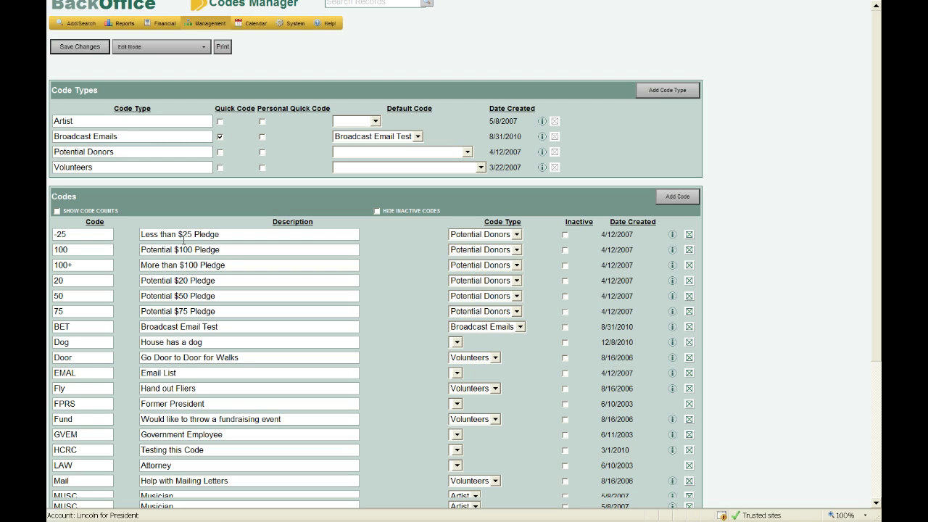
pyautogui.scroll(-2, 183, 234)
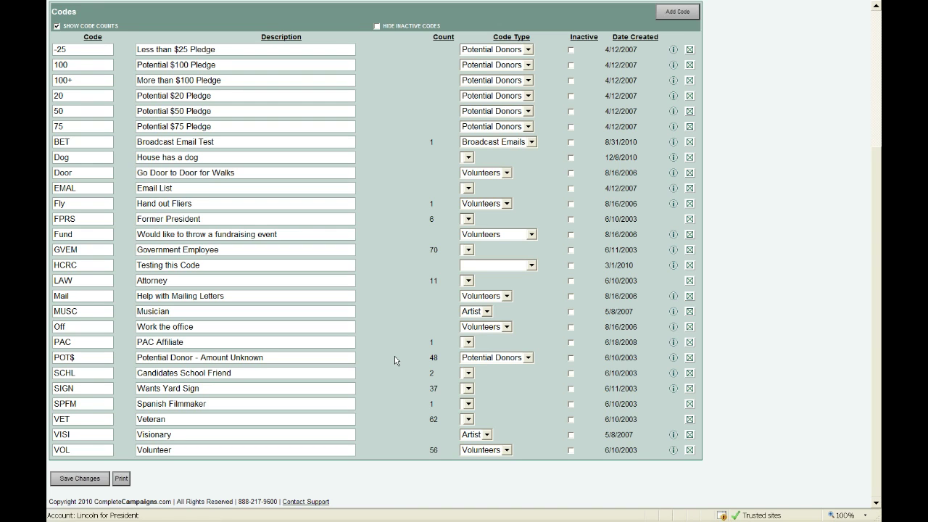
pyautogui.scroll(1, 394, 356)
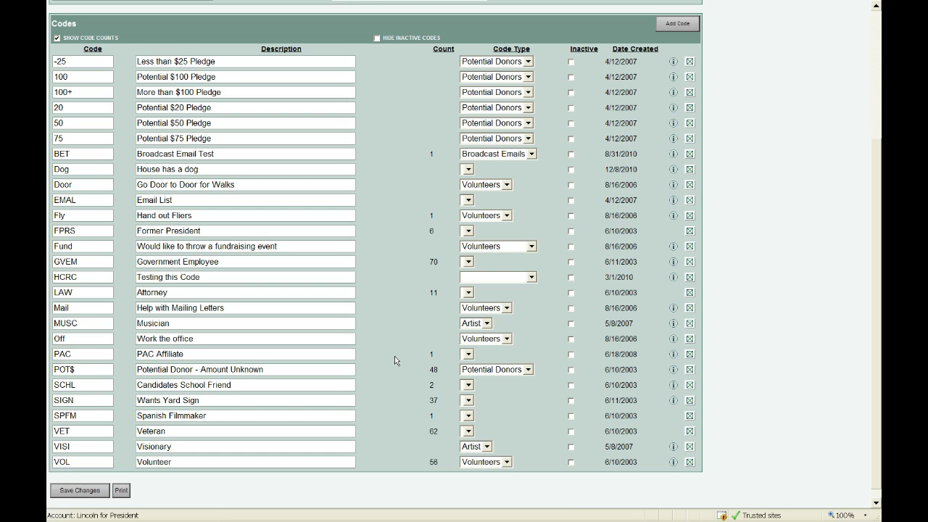
pyautogui.scroll(3, 394, 360)
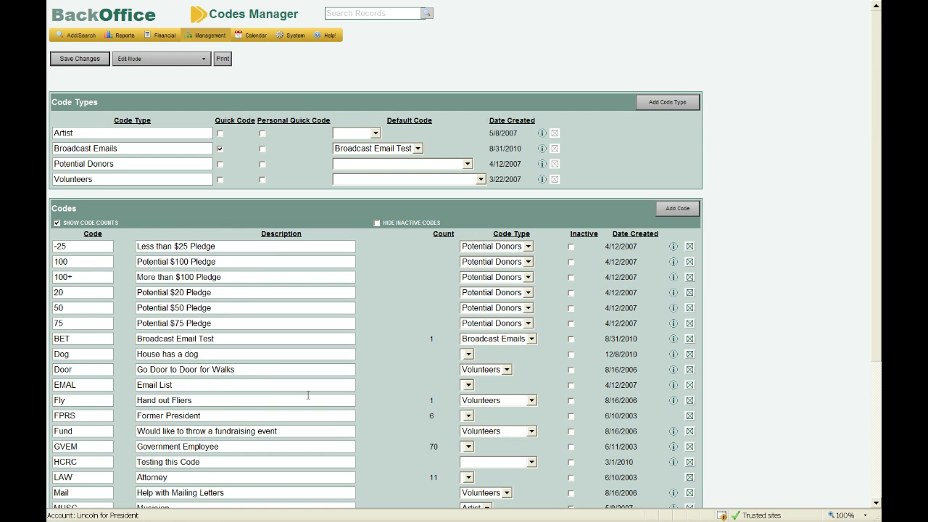
pyautogui.moveTo(119, 35)
pyautogui.click(137, 48)
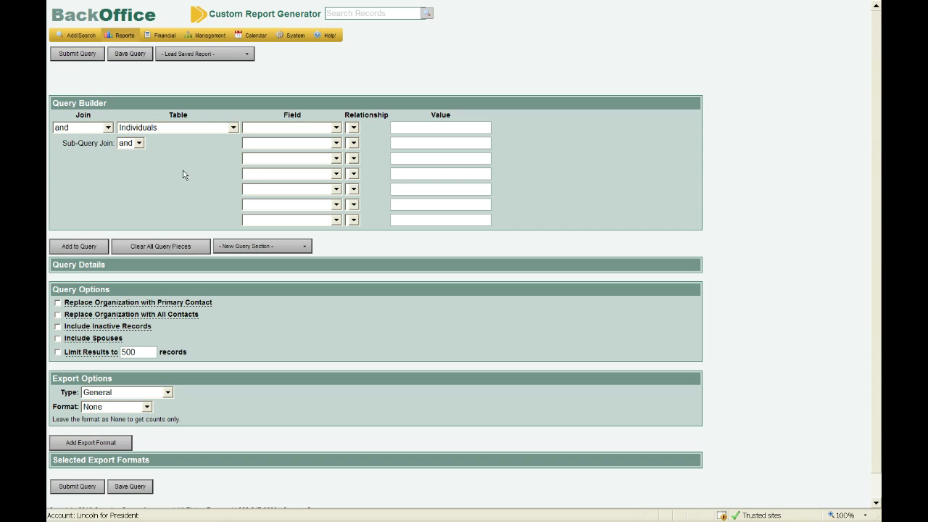
# Build a query condition: Codes table, Code field exactly matches Fly(Hand out Fliers).
pyautogui.click(208, 130)
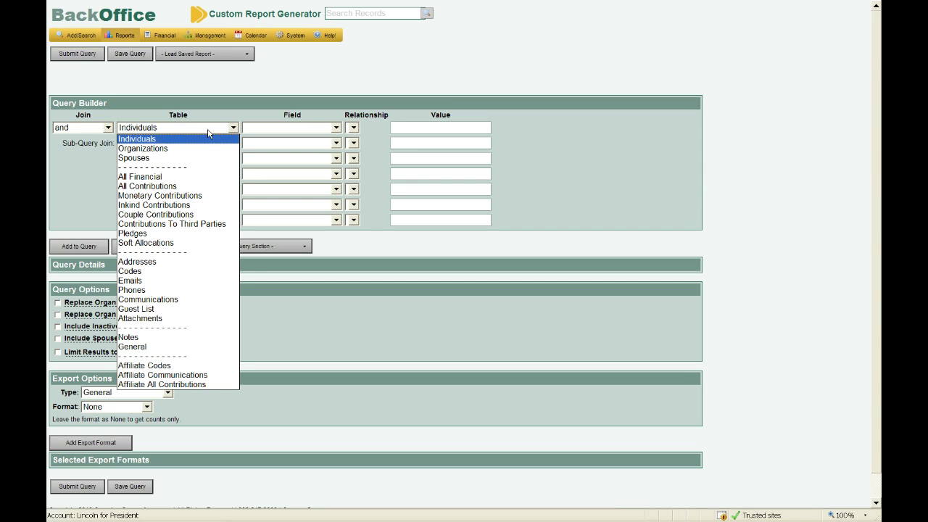
pyautogui.click(213, 271)
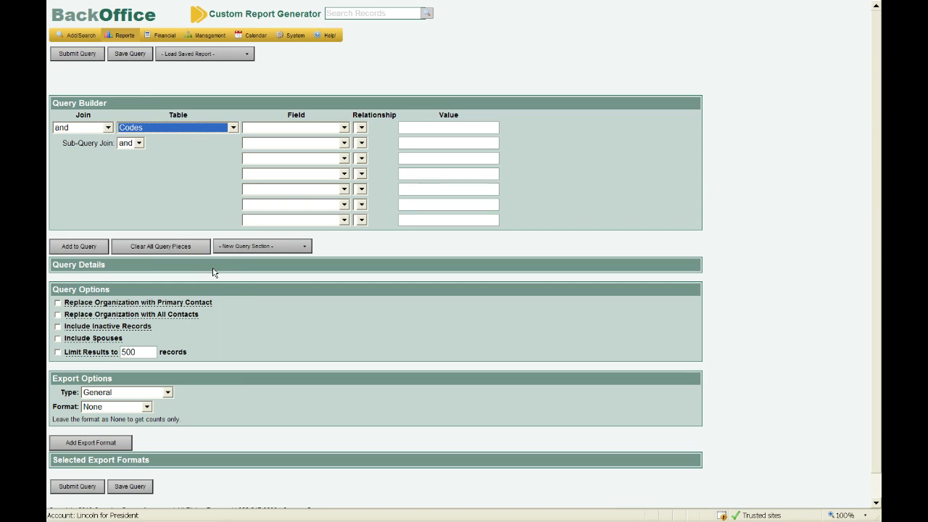
pyautogui.click(305, 129)
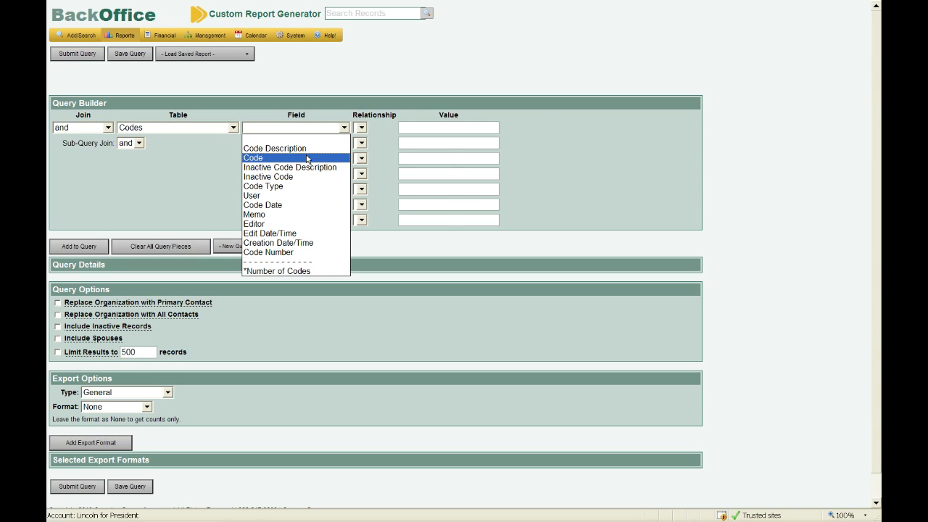
pyautogui.click(306, 158)
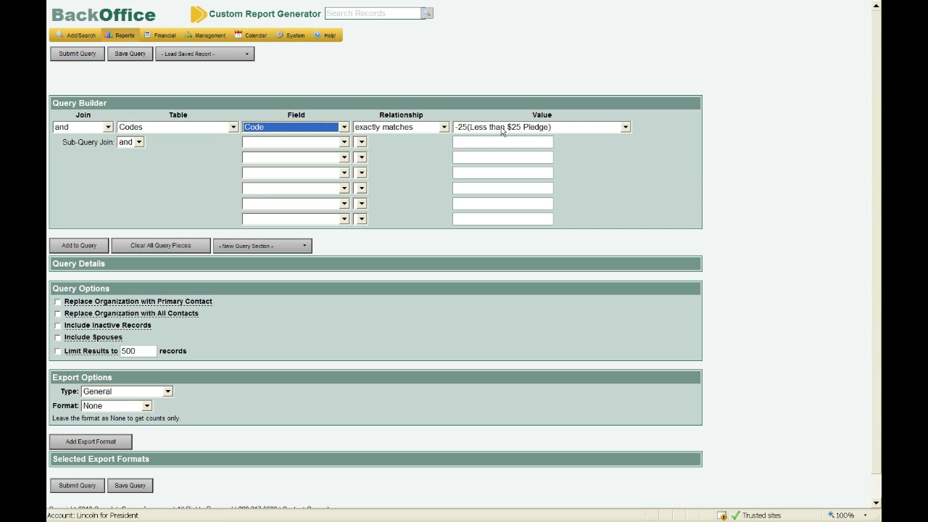
pyautogui.click(502, 129)
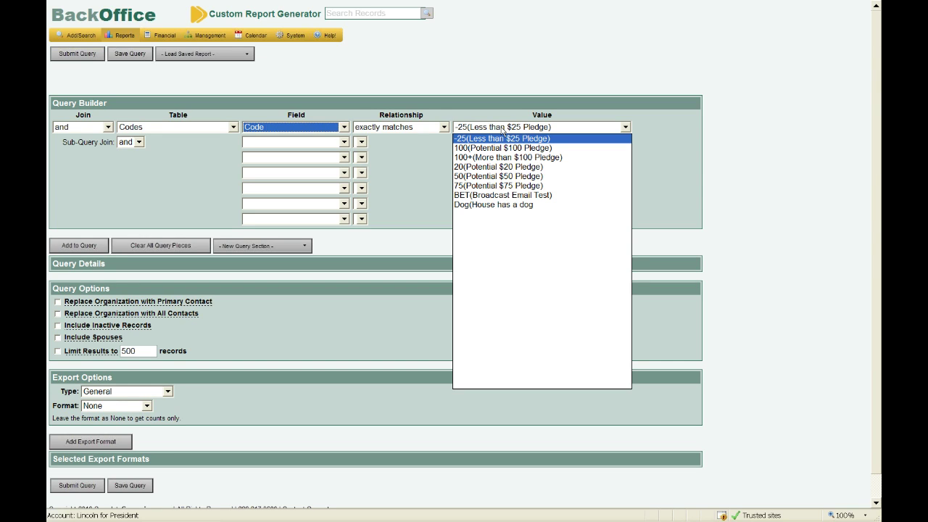
pyautogui.click(533, 233)
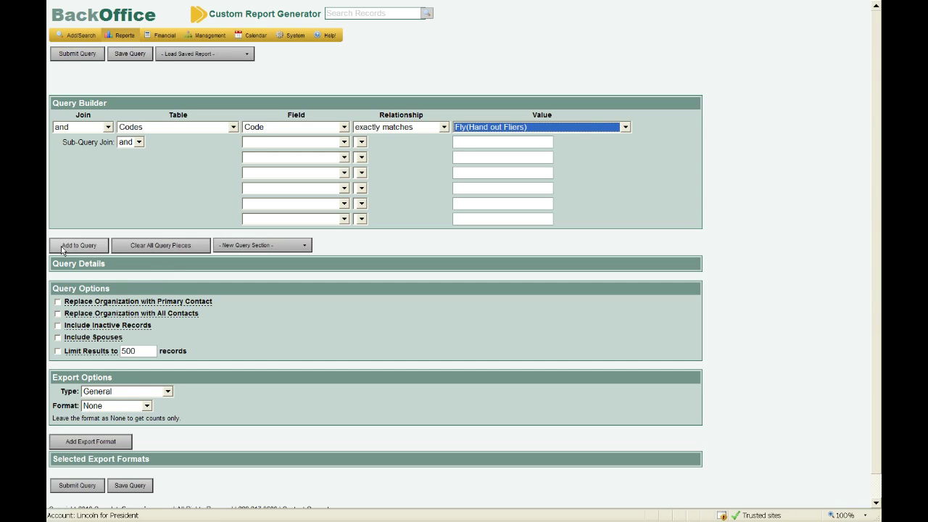
# Add the Fly(Hand out Fliers) code condition to the Query Details.
pyautogui.click(90, 251)
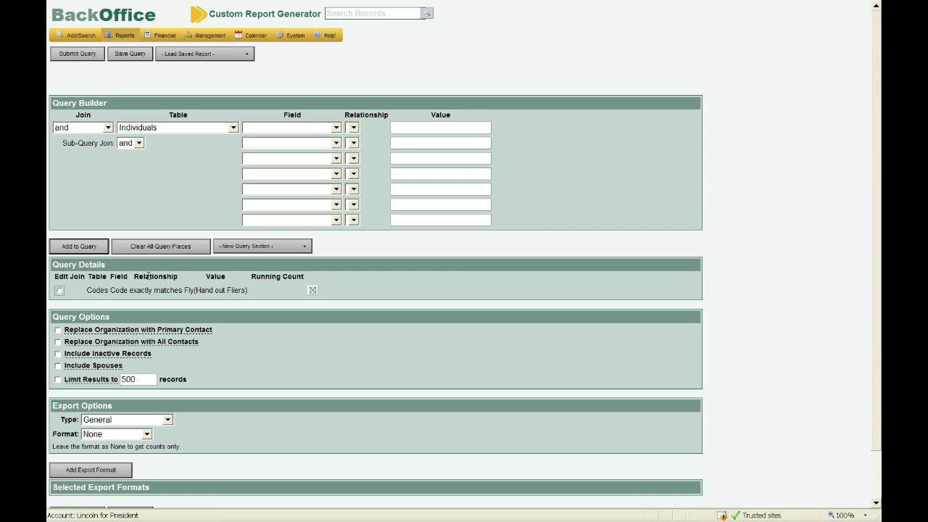
pyautogui.scroll(-1, 148, 276)
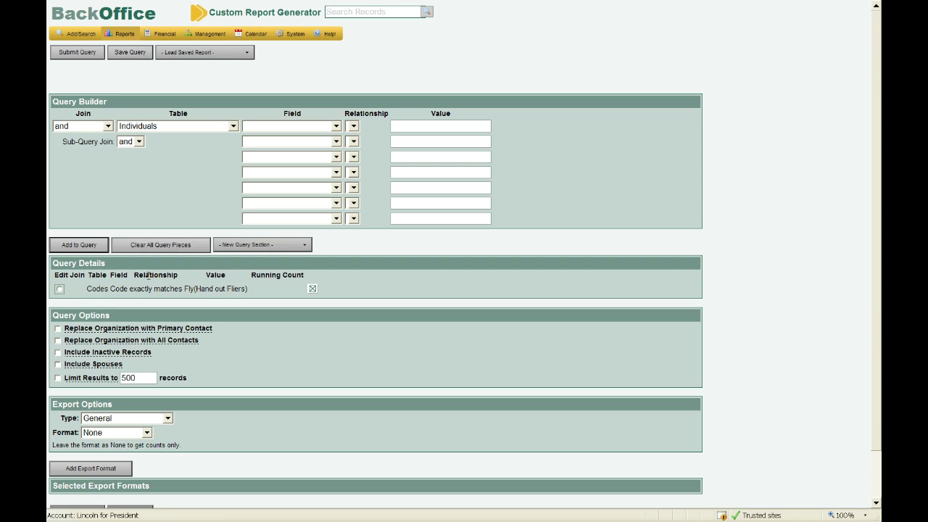
# Submit the Fly code query and check that its running count is 1.
pyautogui.scroll(1, 148, 277)
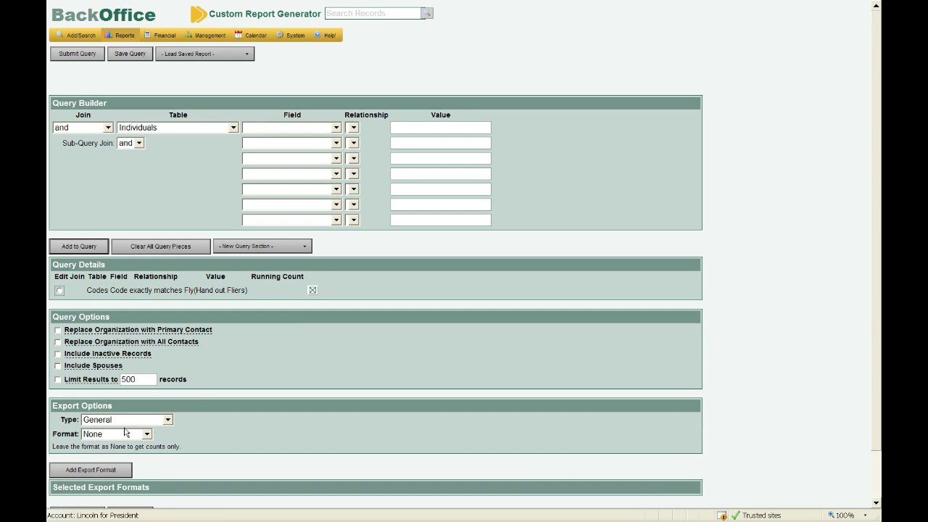
pyautogui.click(78, 57)
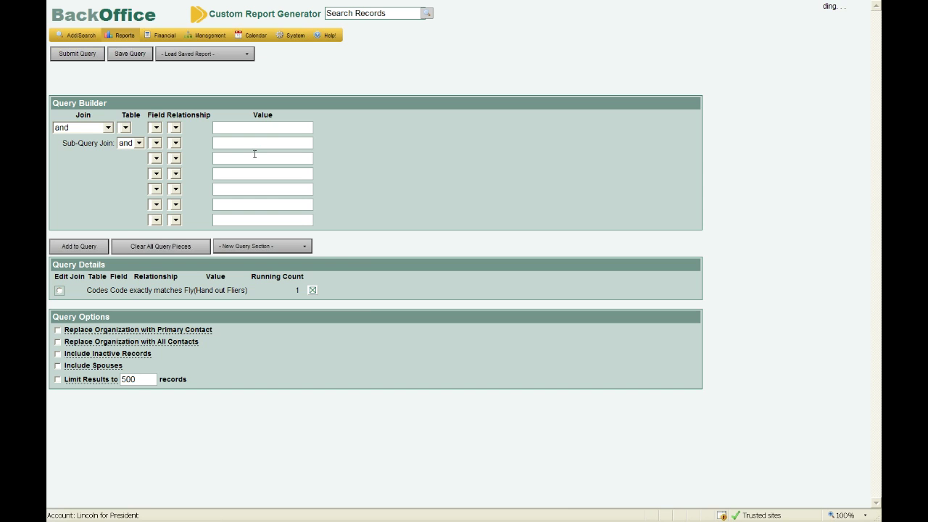
pyautogui.doubleClick(297, 290)
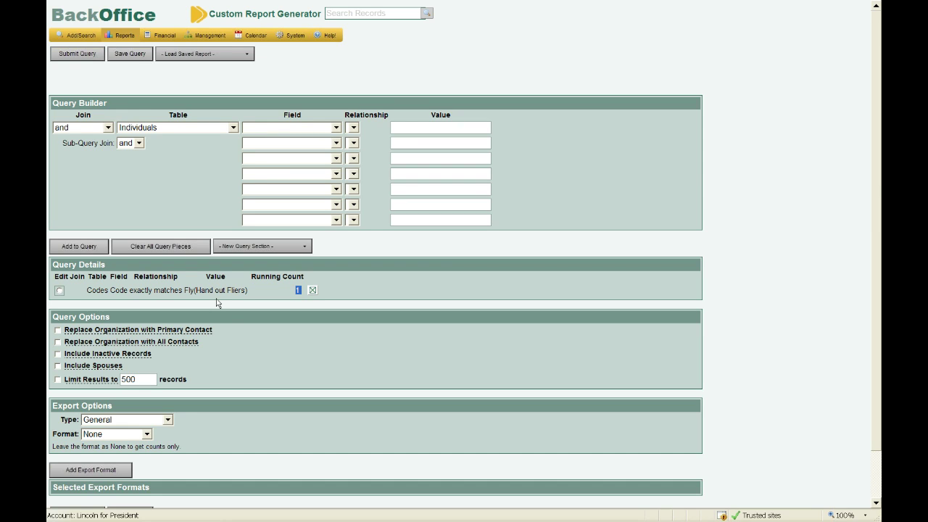
# Set the export format to Hyperlinks and submit the query to generate the report.
pyautogui.scroll(-1, 216, 303)
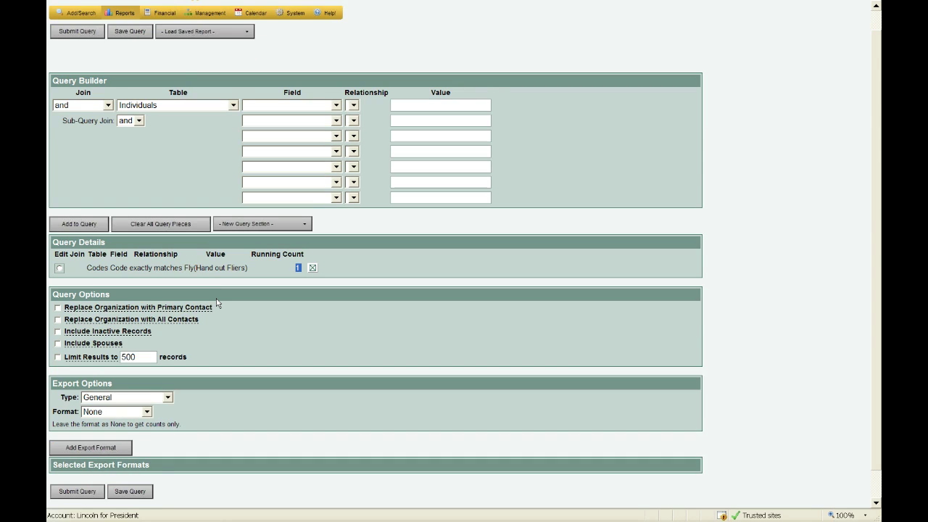
pyautogui.scroll(-1, 216, 303)
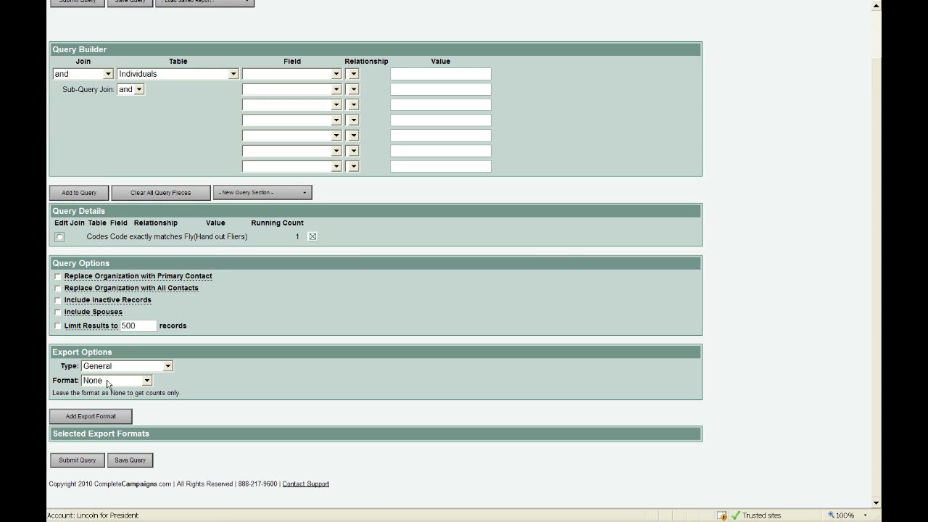
pyautogui.click(108, 381)
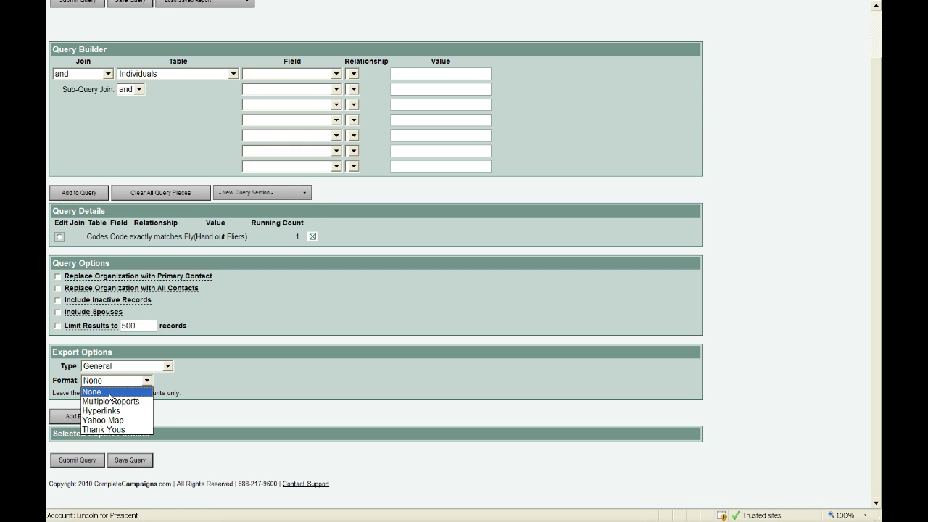
pyautogui.click(112, 412)
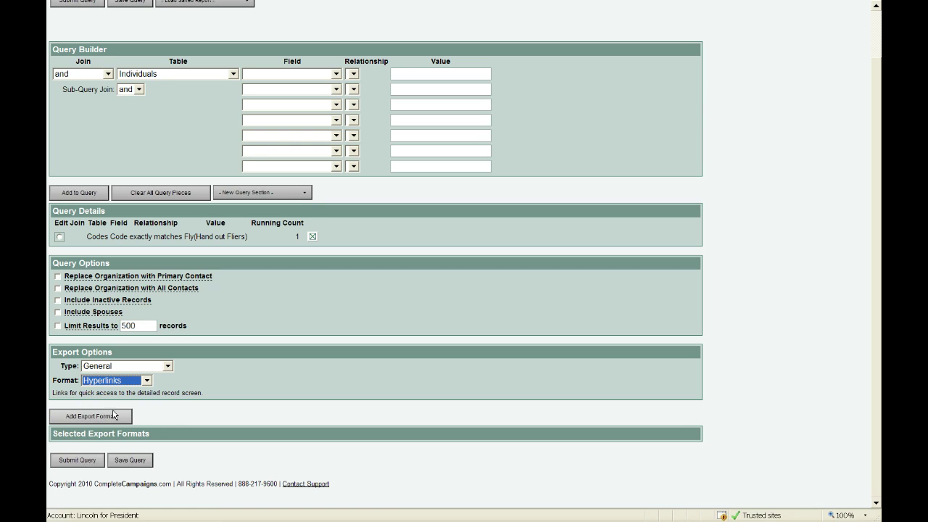
pyautogui.click(74, 461)
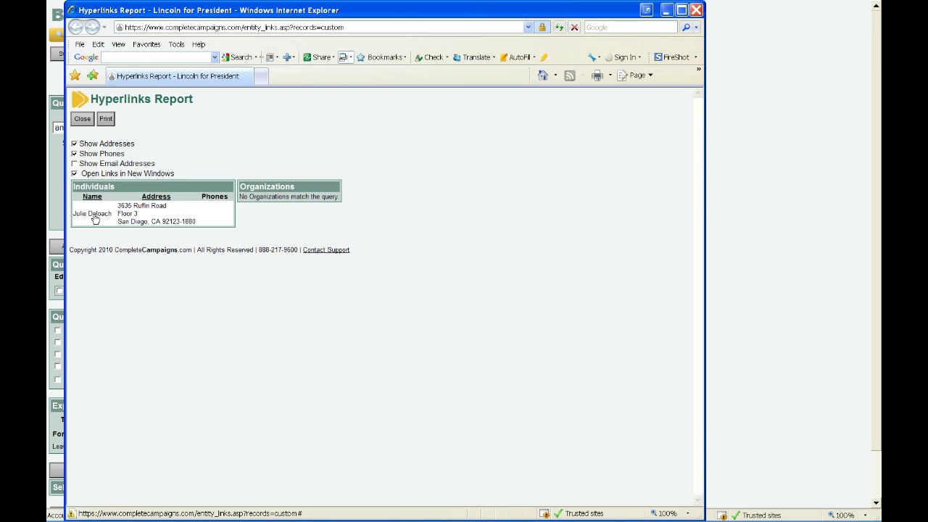
# Review the matching individual's full record, then close it and the Hyperlinks report.
pyautogui.click(94, 219)
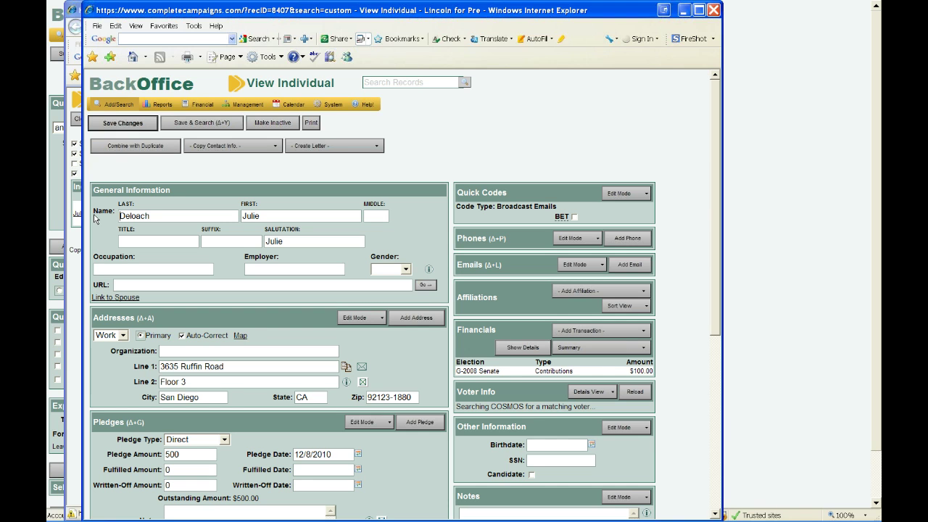
pyautogui.scroll(-2, 328, 279)
pyautogui.hotkey('alt', 'F4')
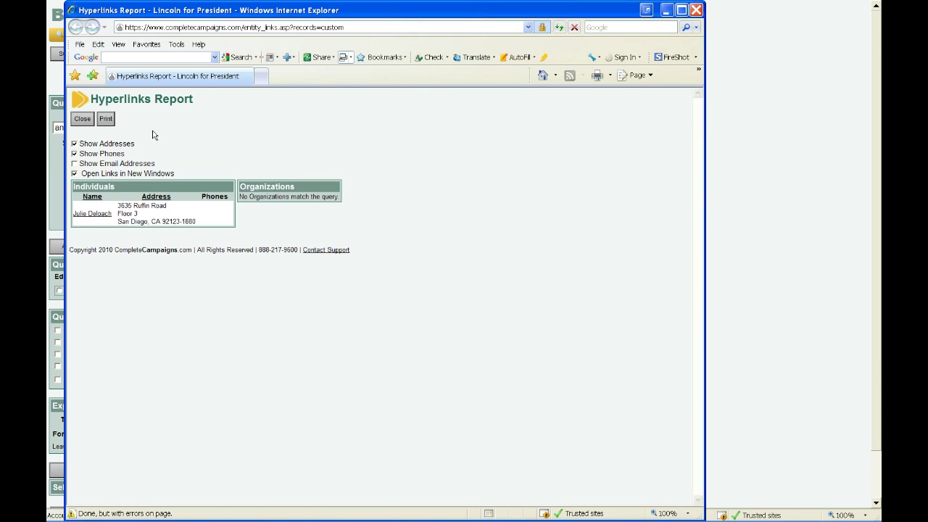
pyautogui.click(88, 126)
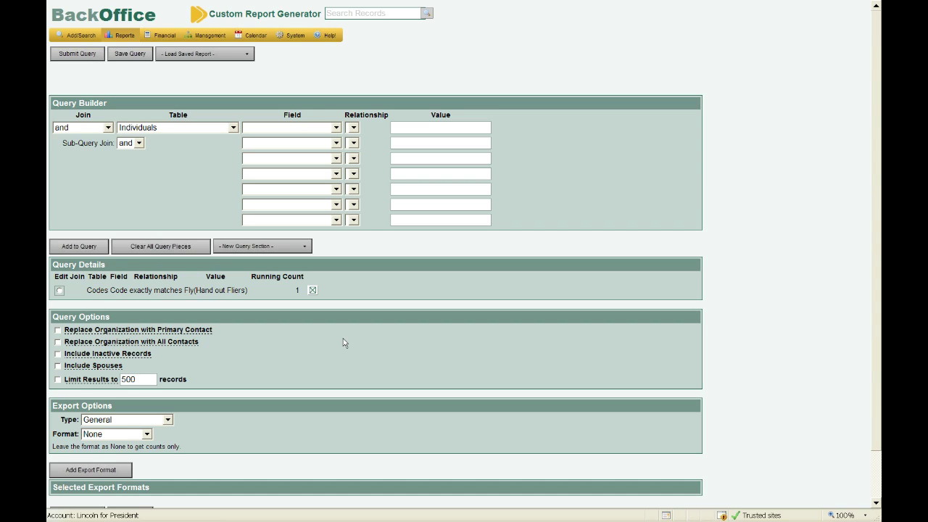
# Switch the export type to Export, Custom Export (Merge File), and submit the query.
pyautogui.click(140, 425)
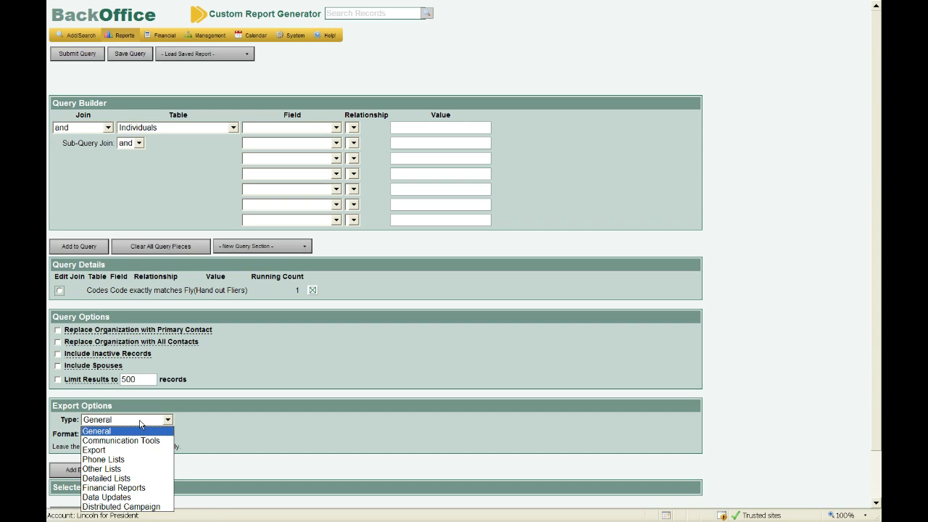
pyautogui.click(132, 451)
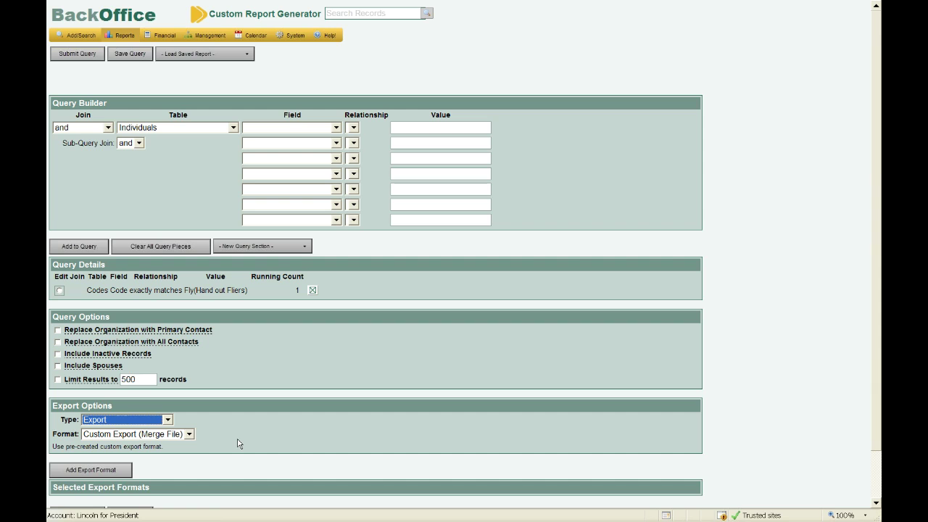
pyautogui.scroll(-2, 239, 444)
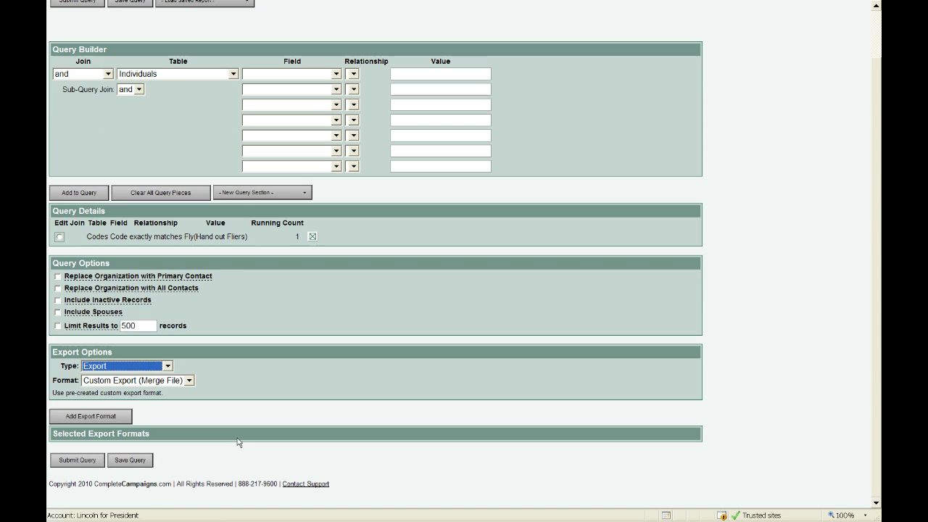
pyautogui.click(88, 464)
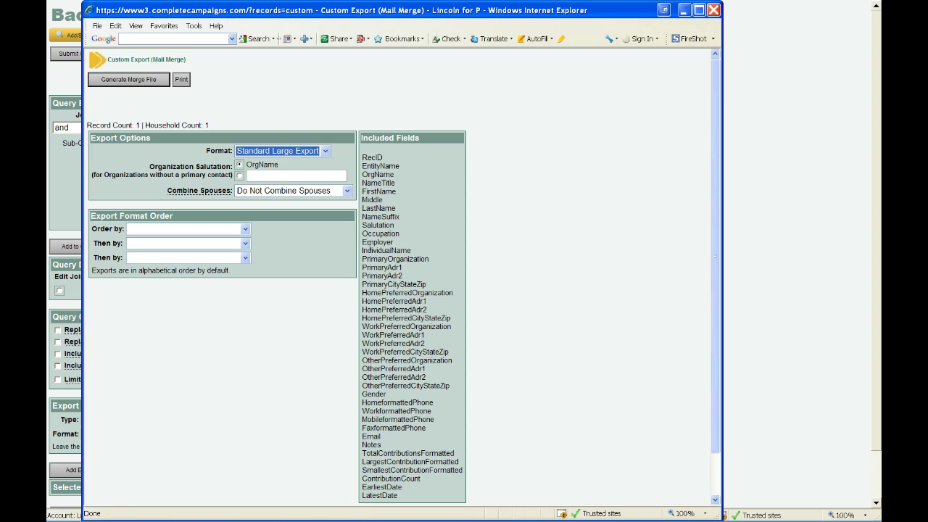
# Generate a Standard Letters merge file and download the resulting CSV.
pyautogui.click(288, 153)
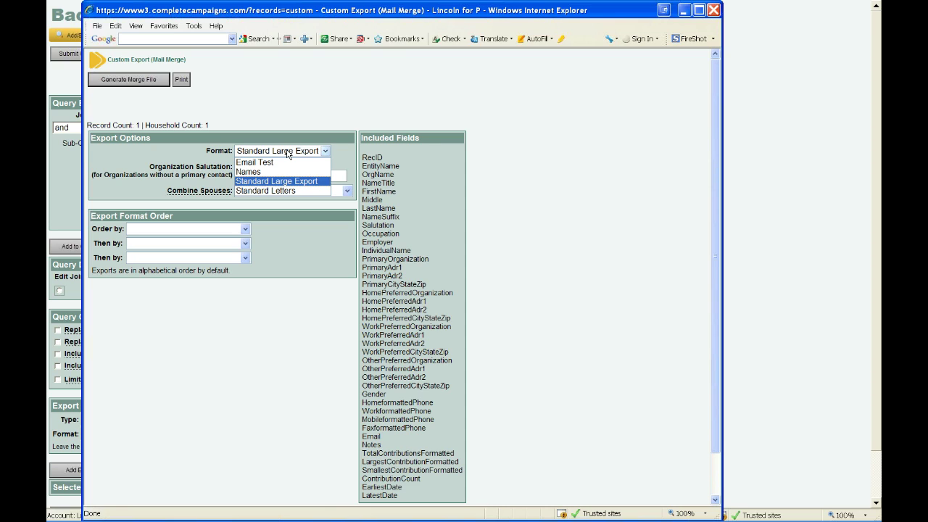
pyautogui.click(279, 190)
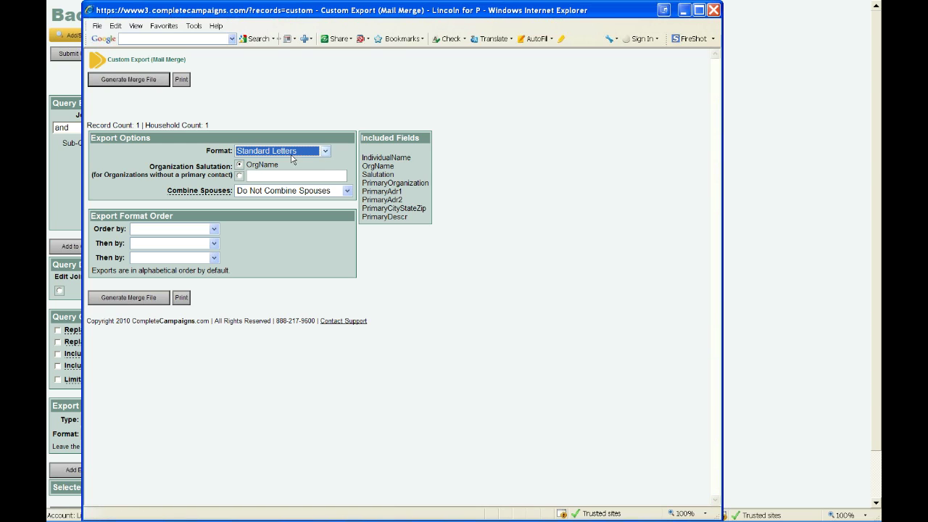
pyautogui.click(114, 84)
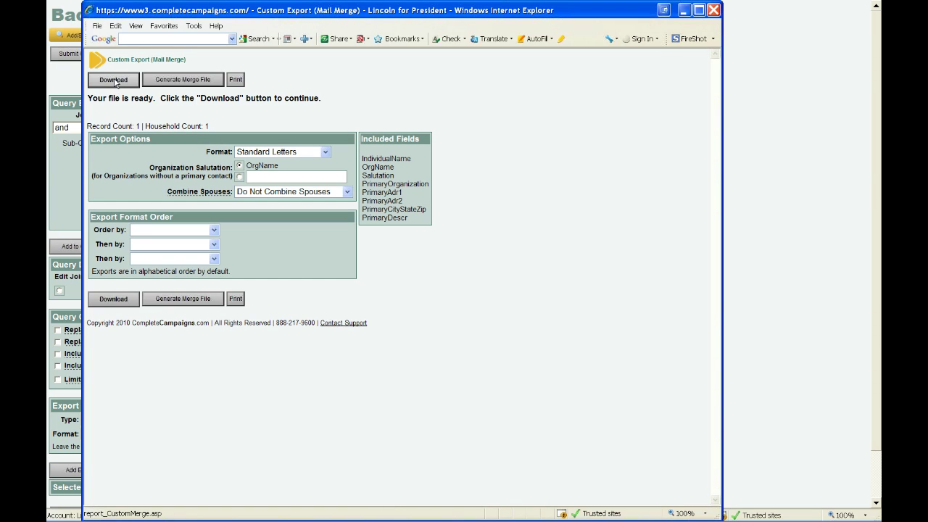
pyautogui.click(115, 81)
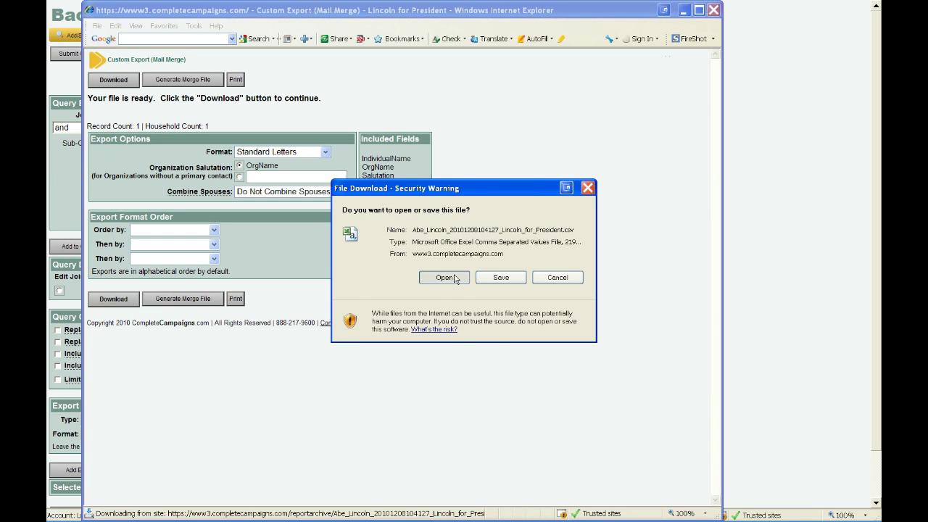
# Open the downloaded CSV and auto-fit columns A, E, F, G and H.
pyautogui.click(443, 331)
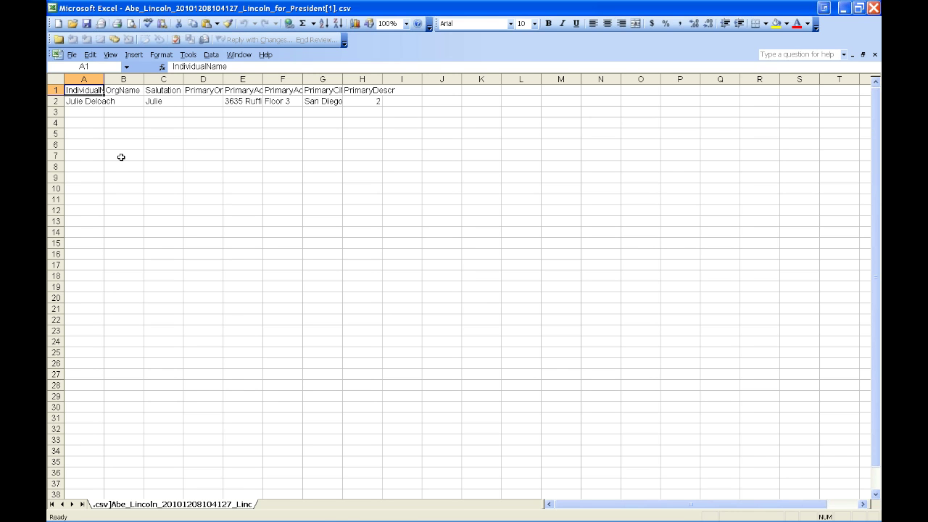
pyautogui.doubleClick(104, 78)
pyautogui.doubleClick(282, 78)
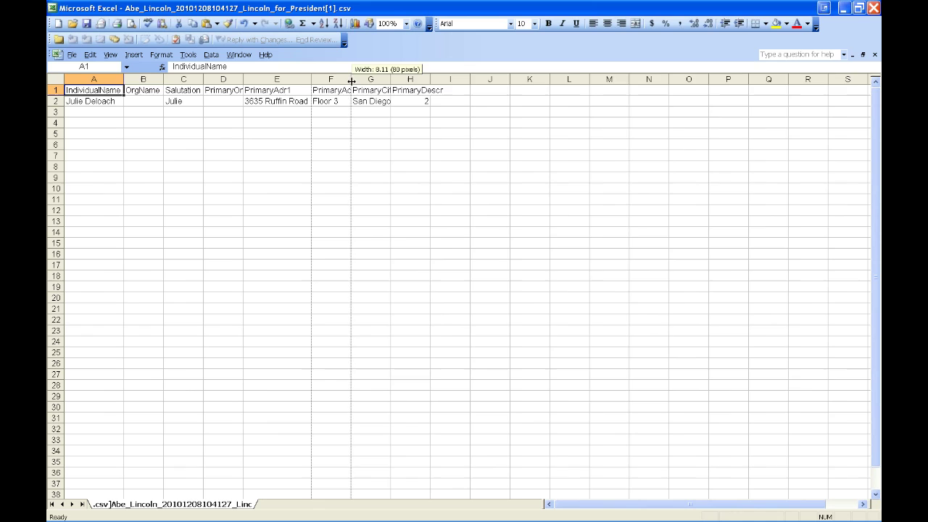
pyautogui.doubleClick(351, 78)
pyautogui.doubleClick(402, 78)
pyautogui.doubleClick(507, 78)
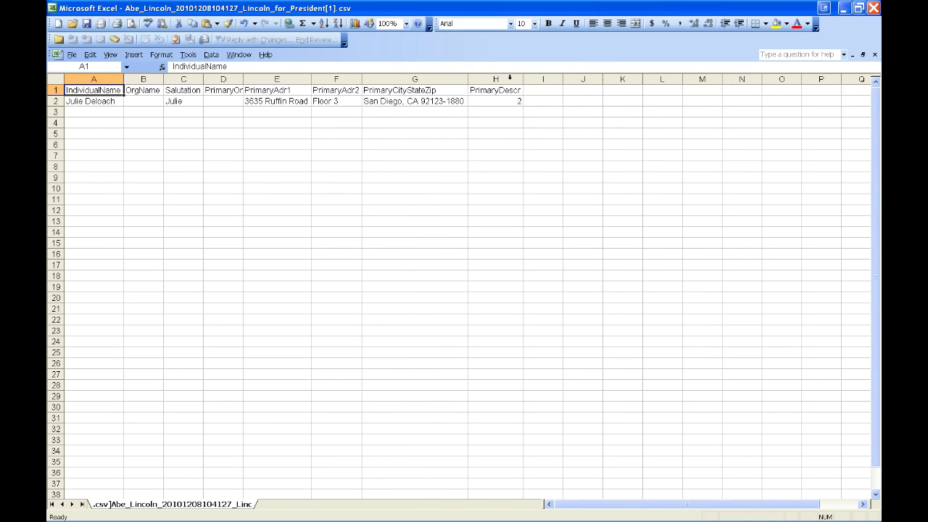
# Close Excel without saving the column changes.
pyautogui.click(874, 8)
pyautogui.click(873, 8)
pyautogui.press('n')
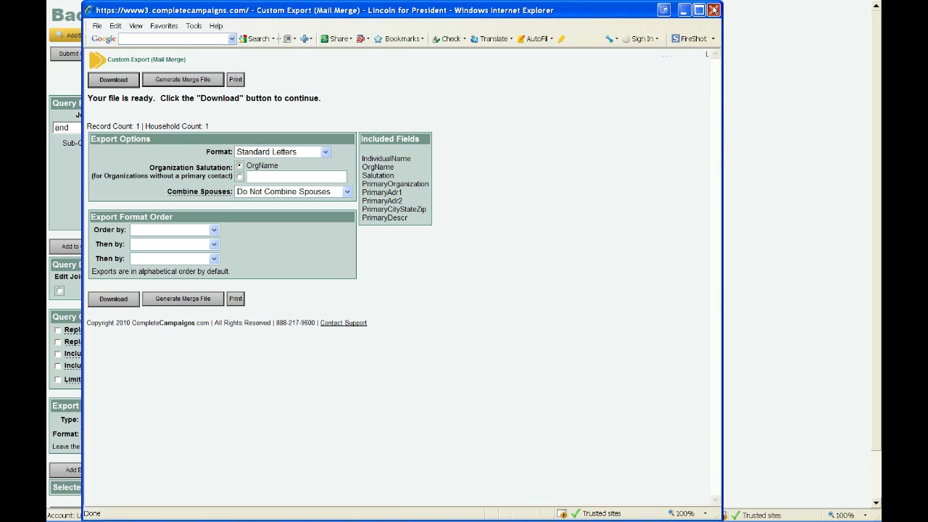
# Close the Custom Export (Mail Merge) window to return to the Custom Report Generator.
pyautogui.click(714, 9)
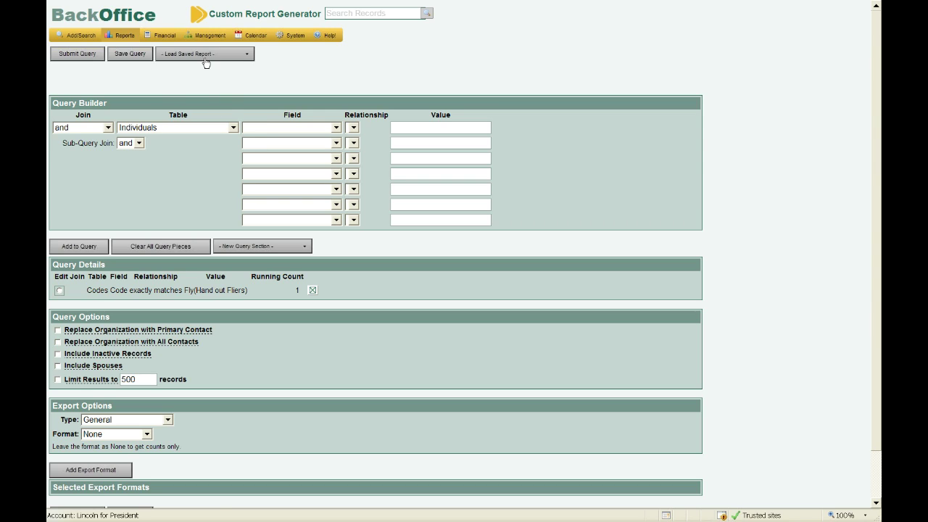
pyautogui.moveTo(207, 36)
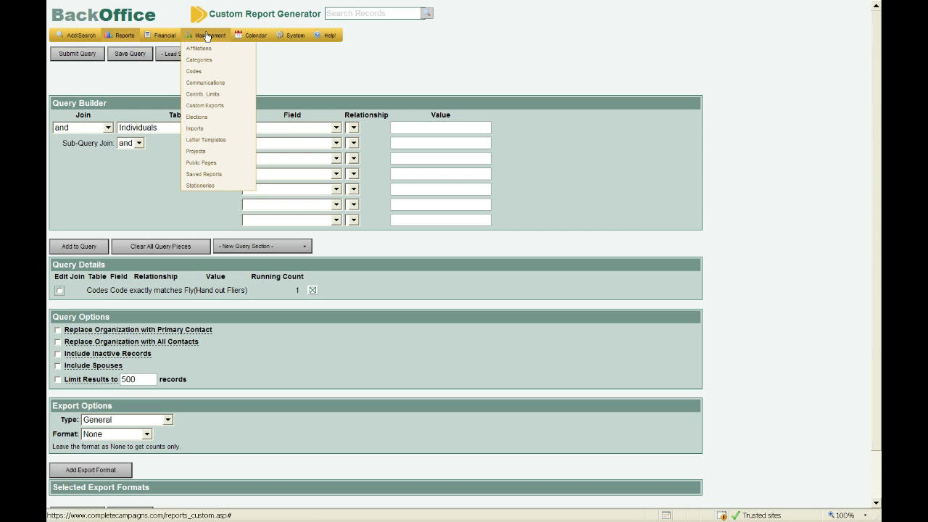
# From Management > Public Pages, add a new public page named Signup.
pyautogui.click(223, 163)
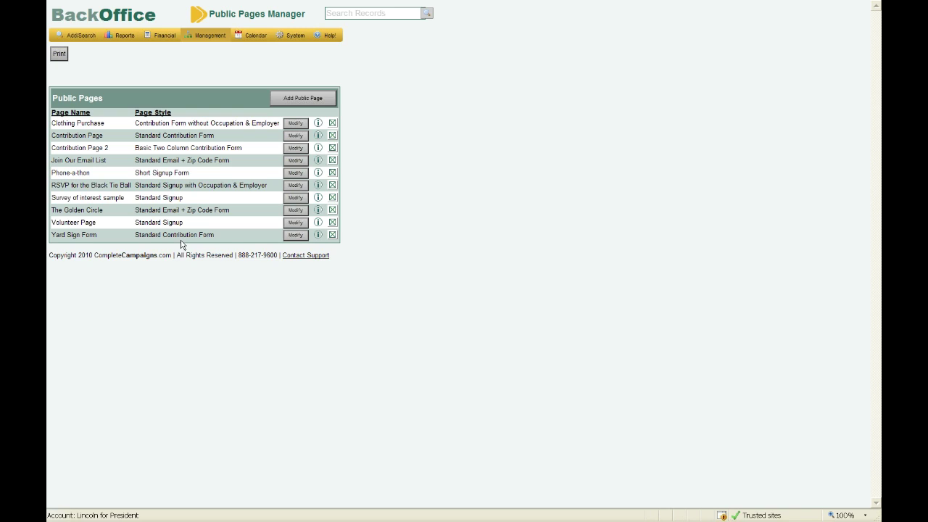
pyautogui.click(318, 103)
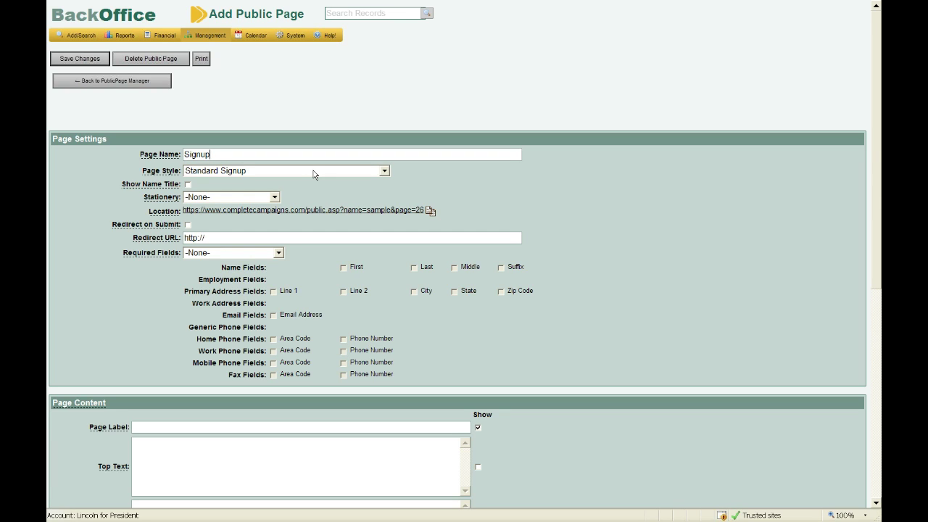
pyautogui.click(314, 171)
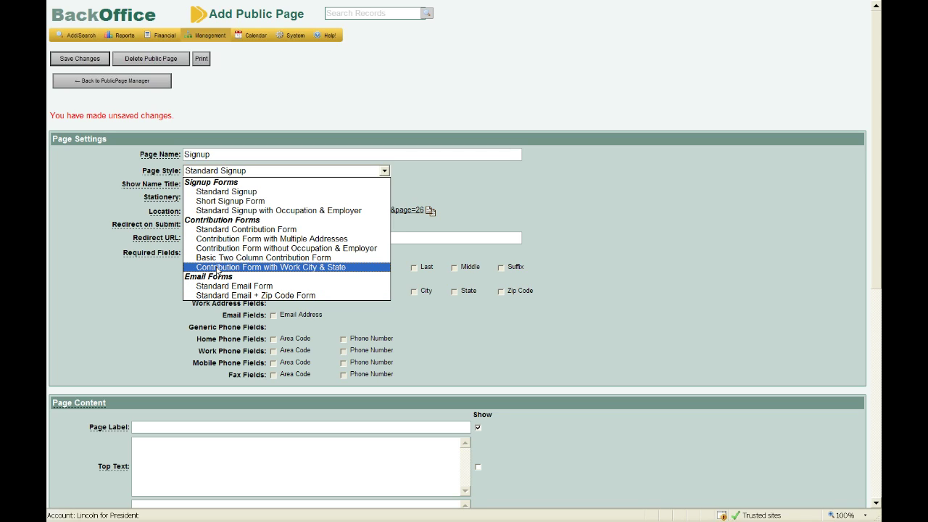
pyautogui.click(226, 191)
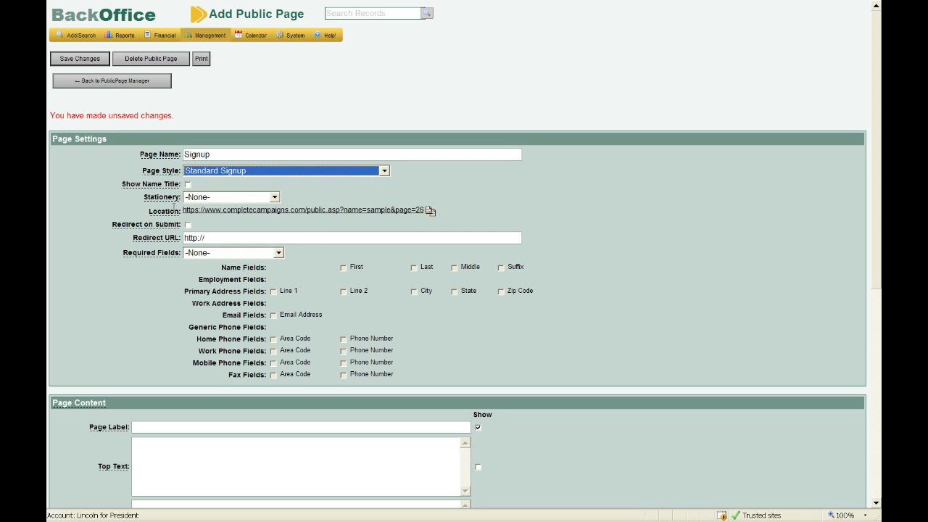
pyautogui.click(121, 209)
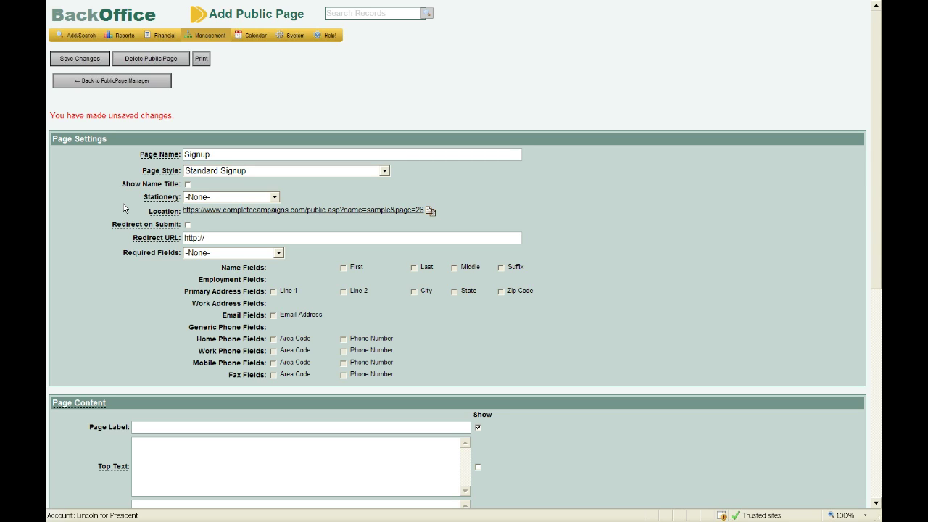
pyautogui.scroll(-1, 124, 208)
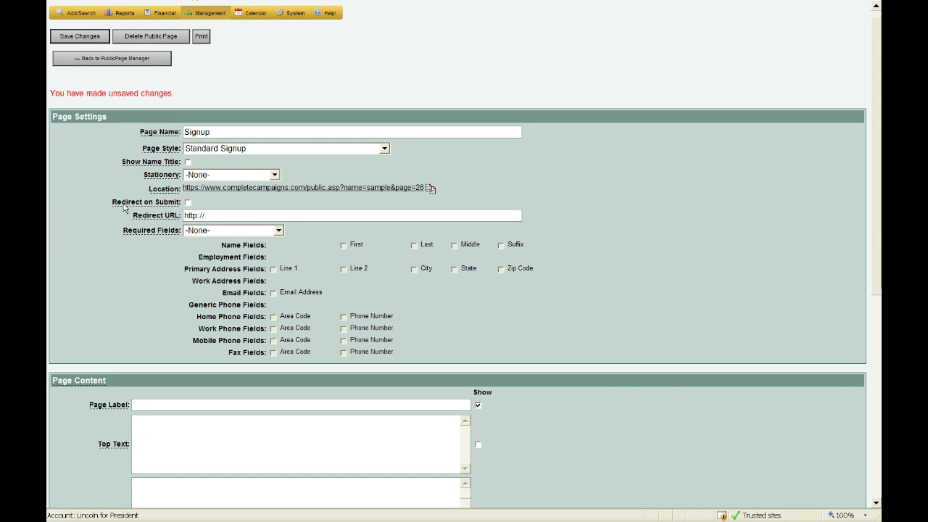
pyautogui.scroll(-2, 124, 209)
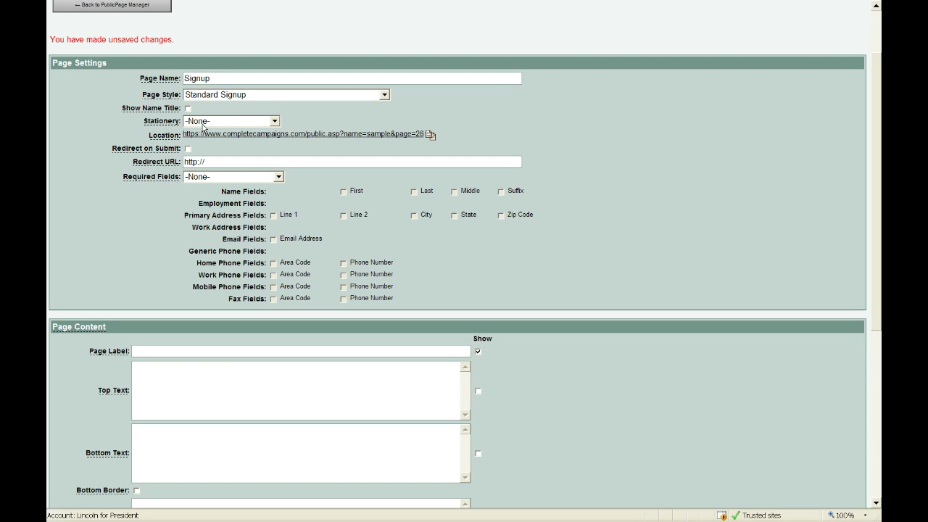
# Keep Stationery at -None- and set Required Fields to Specify Required Fields.
pyautogui.click(203, 123)
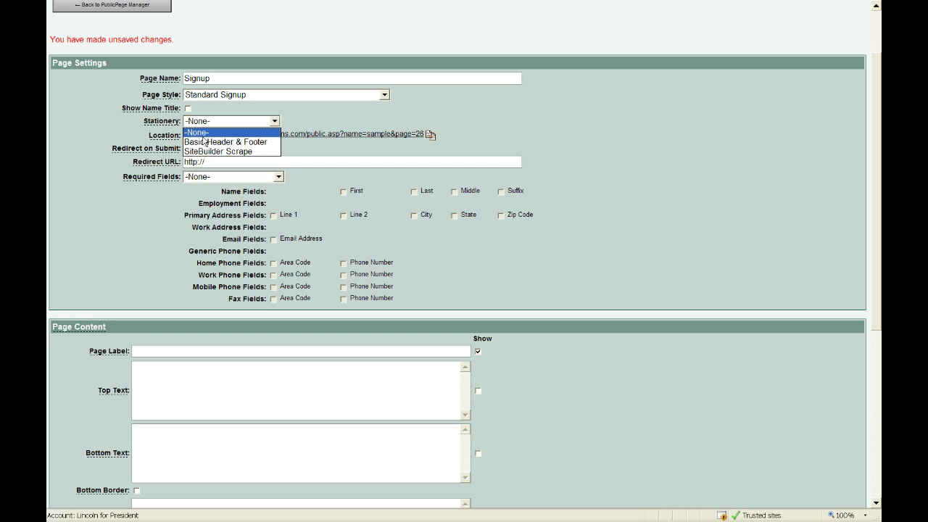
pyautogui.click(105, 150)
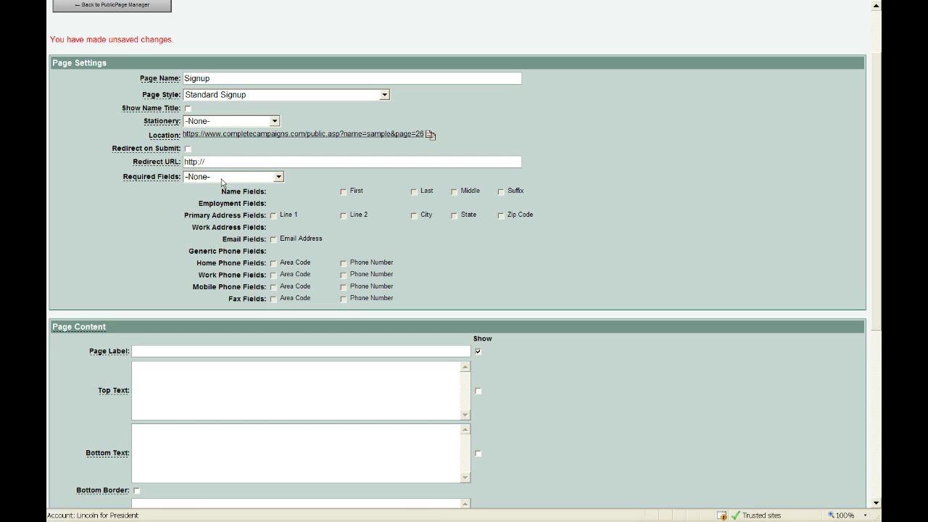
pyautogui.click(223, 178)
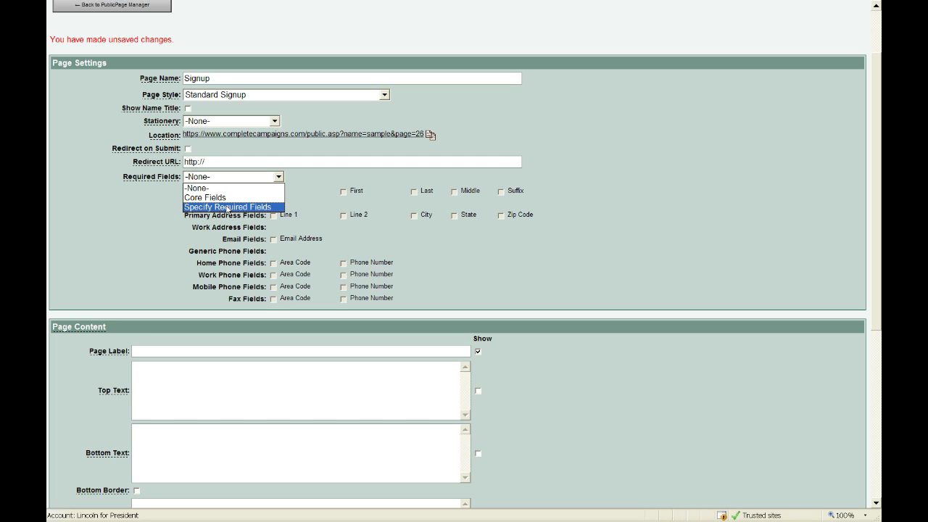
pyautogui.click(227, 207)
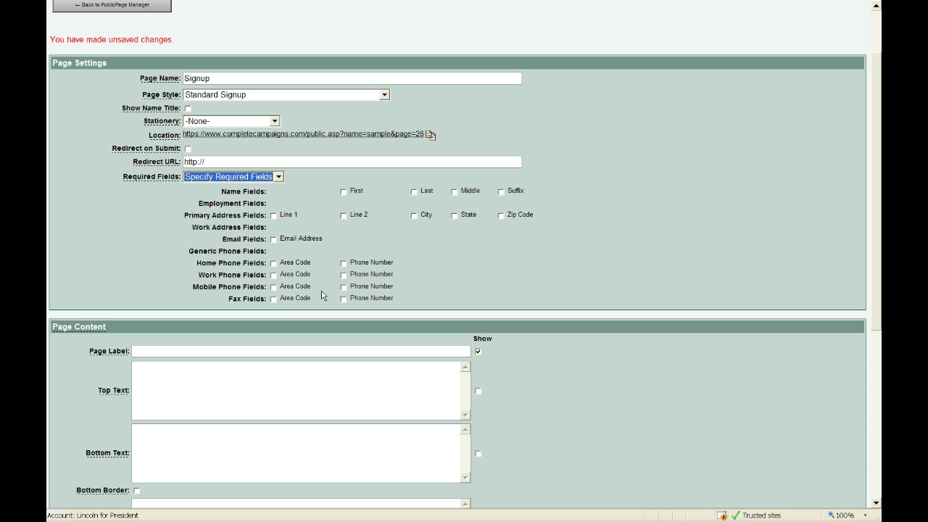
pyautogui.scroll(-3, 322, 296)
# Enter a personalised 'Signup' page label and save the new public page.
pyautogui.click(208, 274)
pyautogui.write("Julie's Signup")
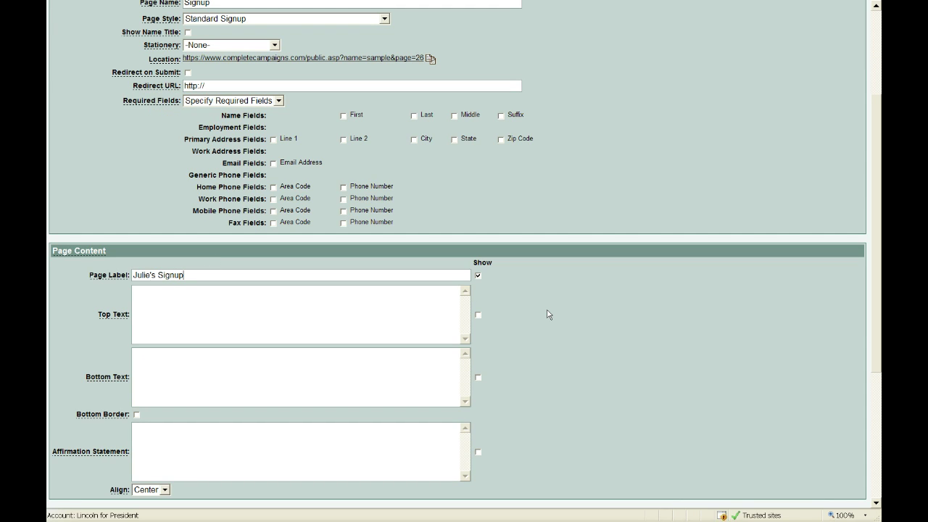
pyautogui.scroll(-1, 549, 315)
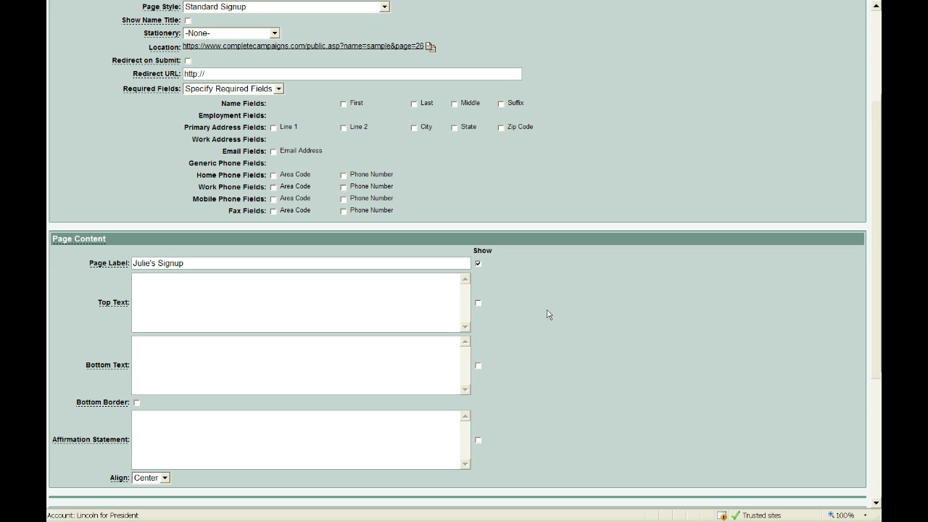
pyautogui.scroll(-3, 549, 315)
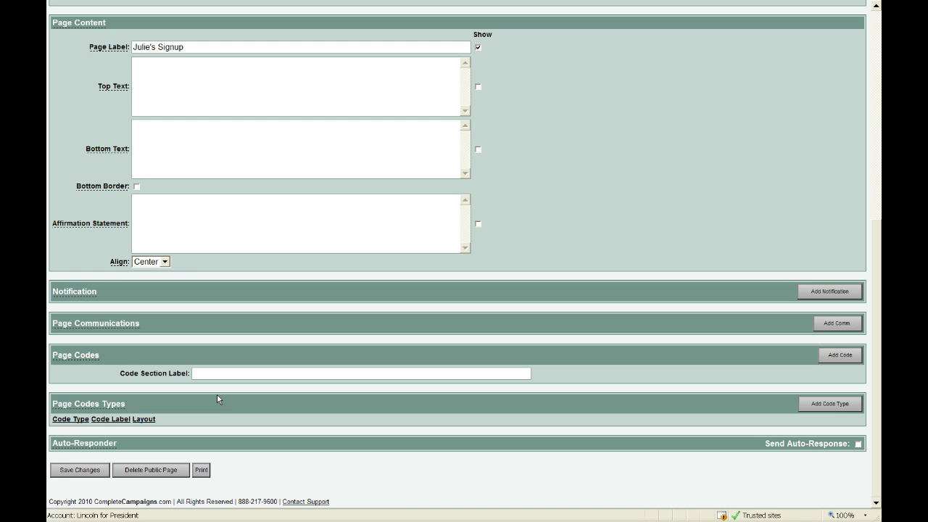
pyautogui.click(216, 394)
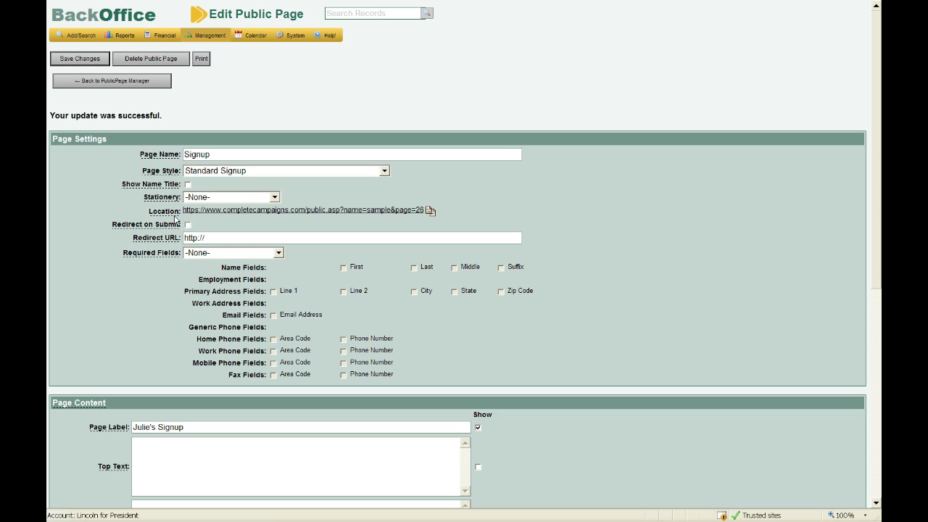
pyautogui.click(229, 214)
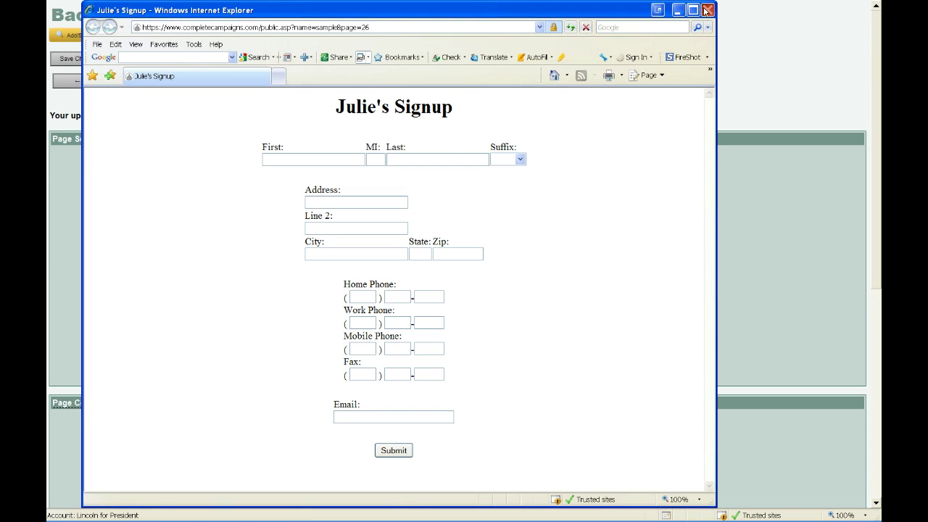
pyautogui.click(707, 10)
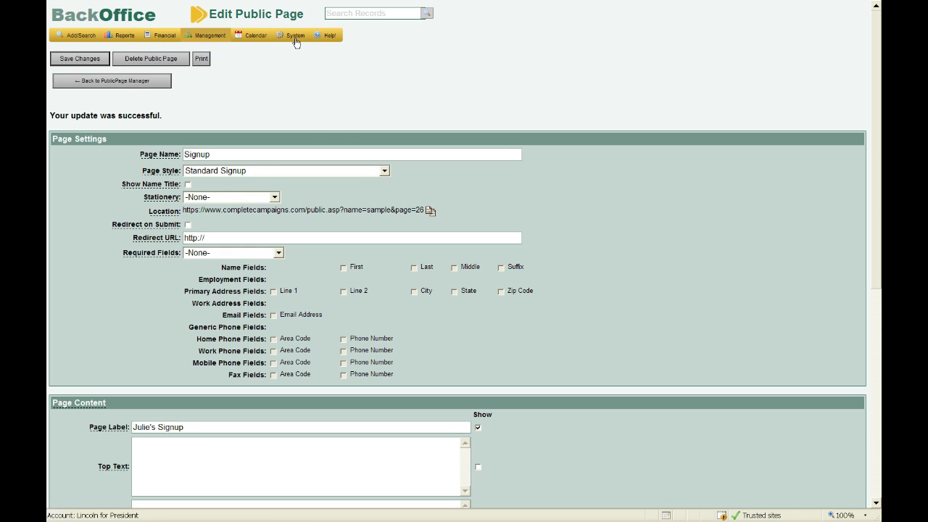
# Go to System > Users and open a blank Add User form.
pyautogui.moveTo(296, 37)
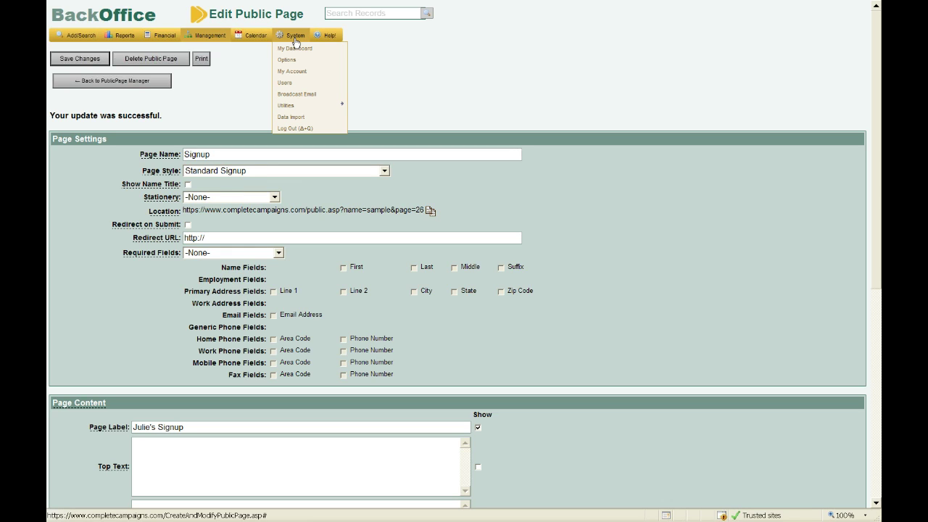
pyautogui.click(296, 89)
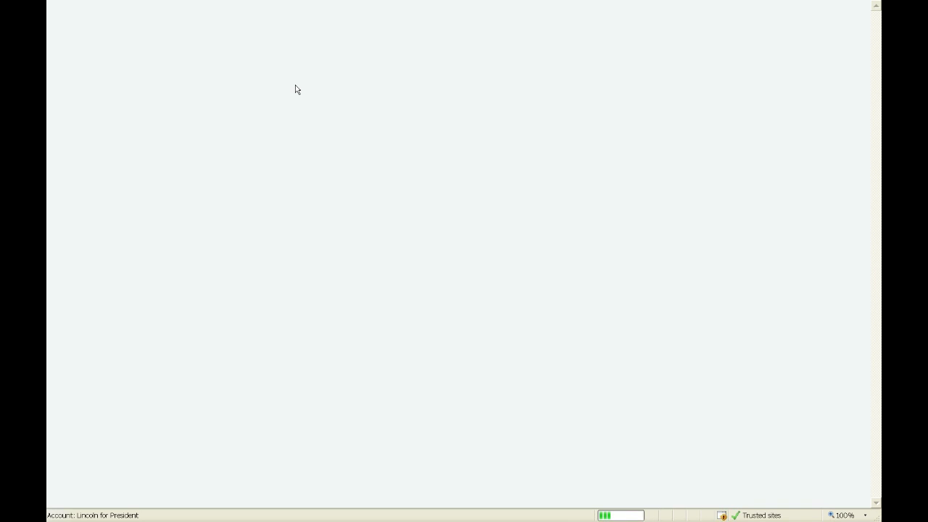
pyautogui.click(163, 103)
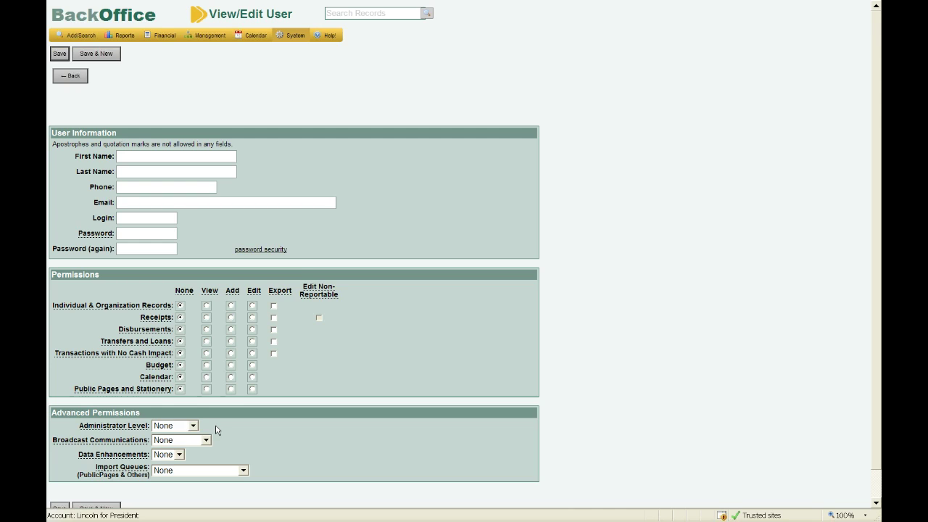
# Set Administrator Level to Financial and Broadcast Communications to Create/Send.
pyautogui.scroll(-1, 216, 430)
pyautogui.click(176, 397)
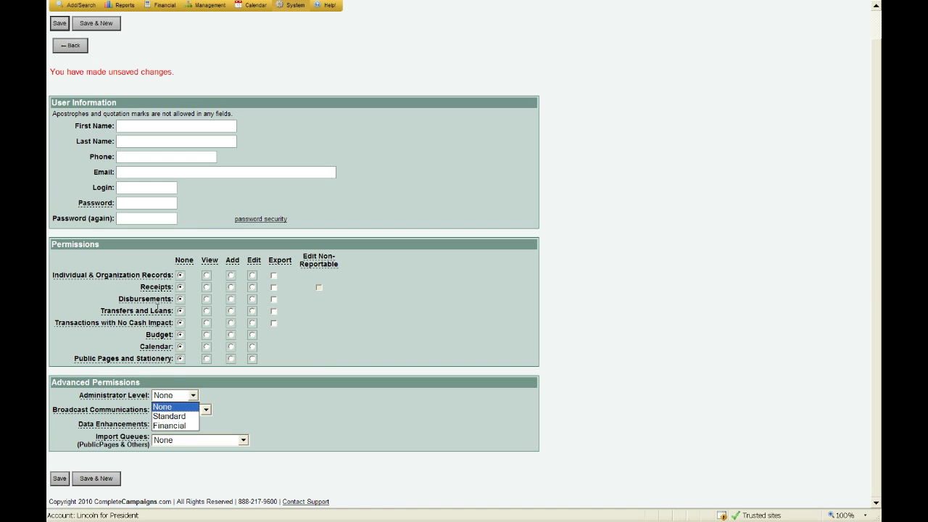
pyautogui.moveTo(163, 316)
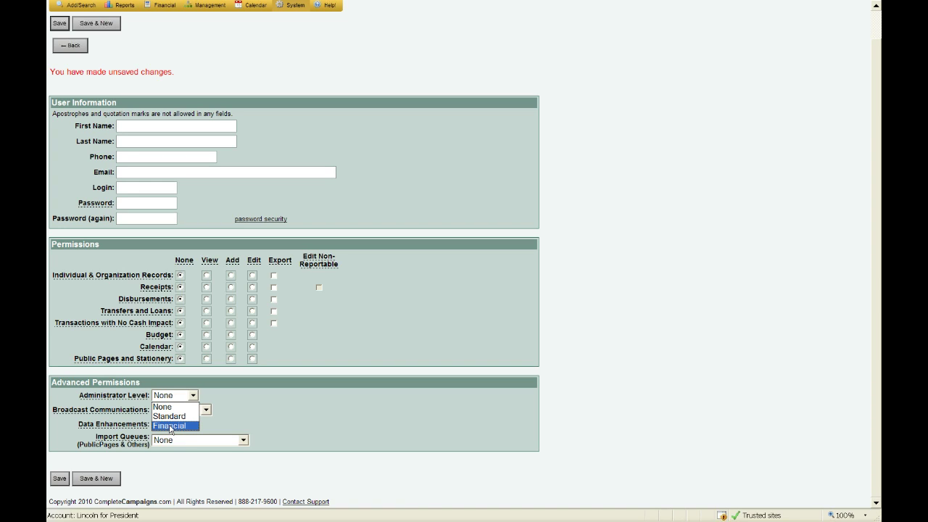
pyautogui.click(170, 426)
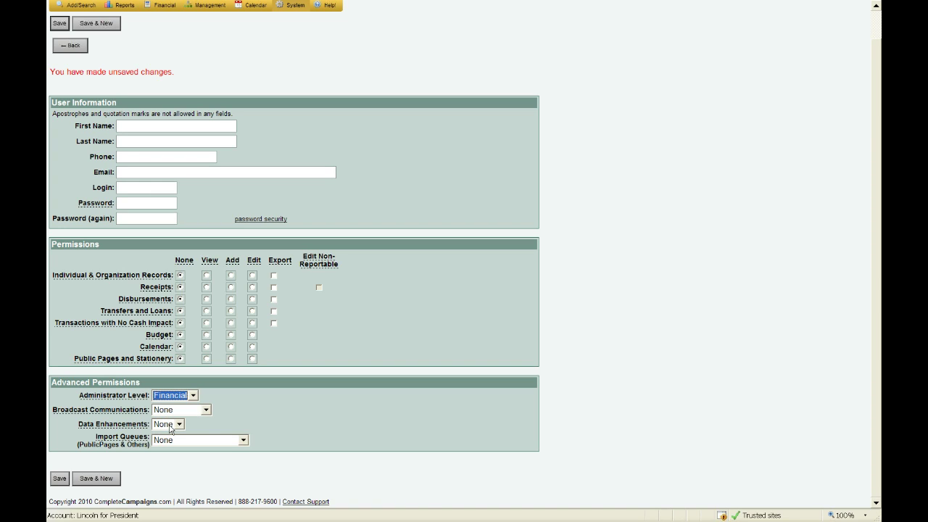
pyautogui.click(167, 411)
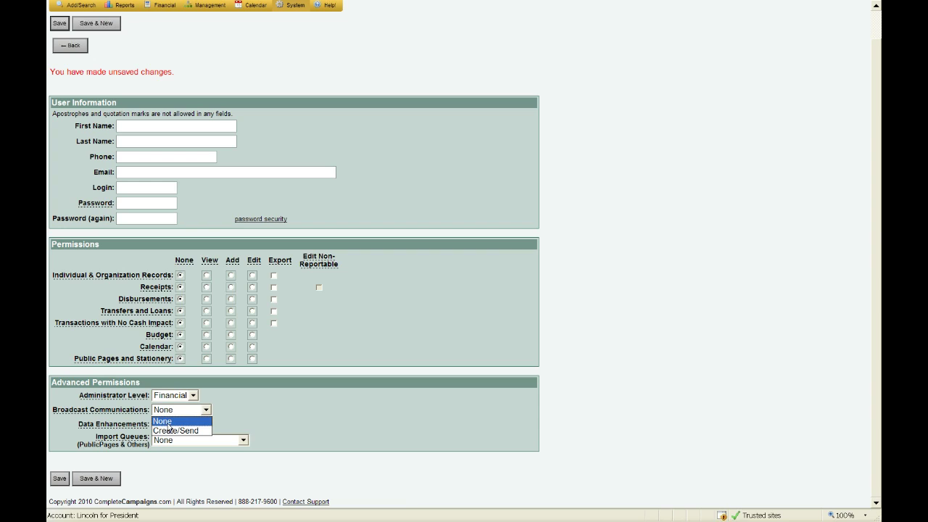
pyautogui.click(169, 430)
# Set Data Enhancements to Allow and Import Queues access to All Records.
pyautogui.click(168, 427)
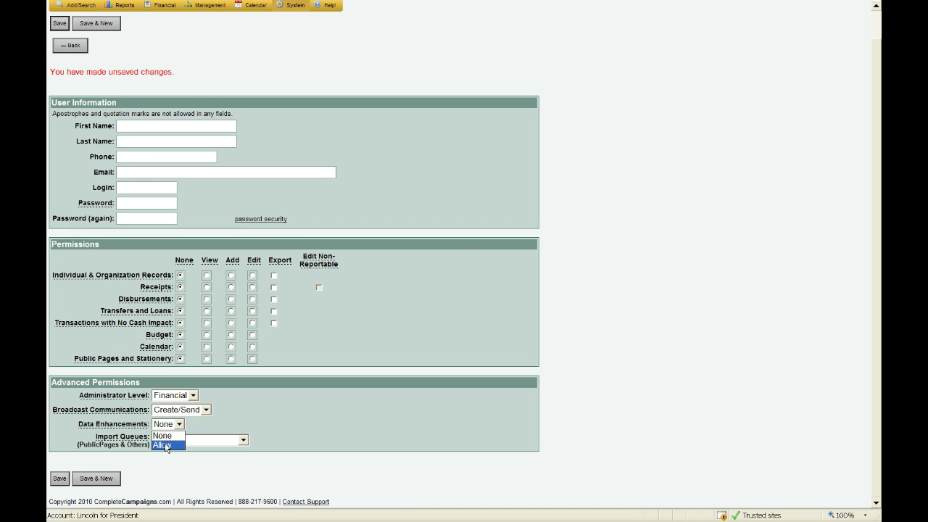
pyautogui.click(166, 445)
pyautogui.click(165, 444)
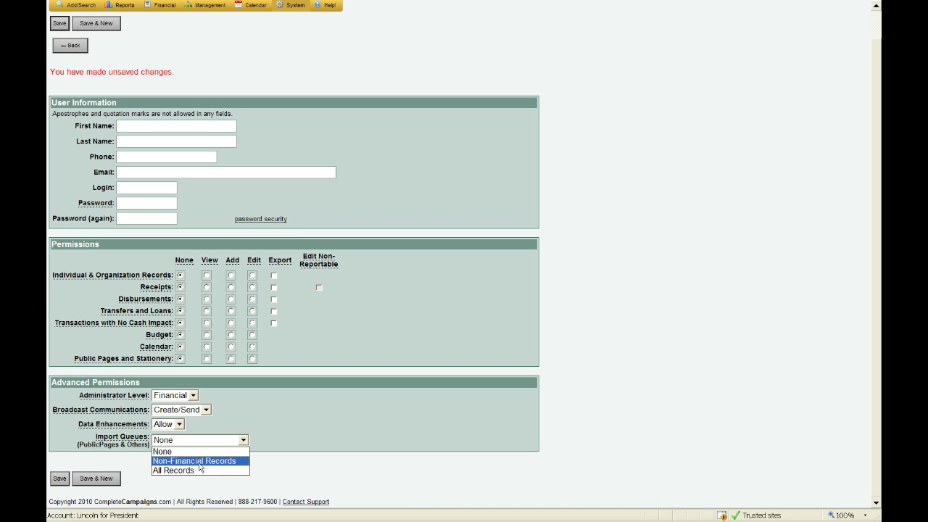
pyautogui.click(200, 464)
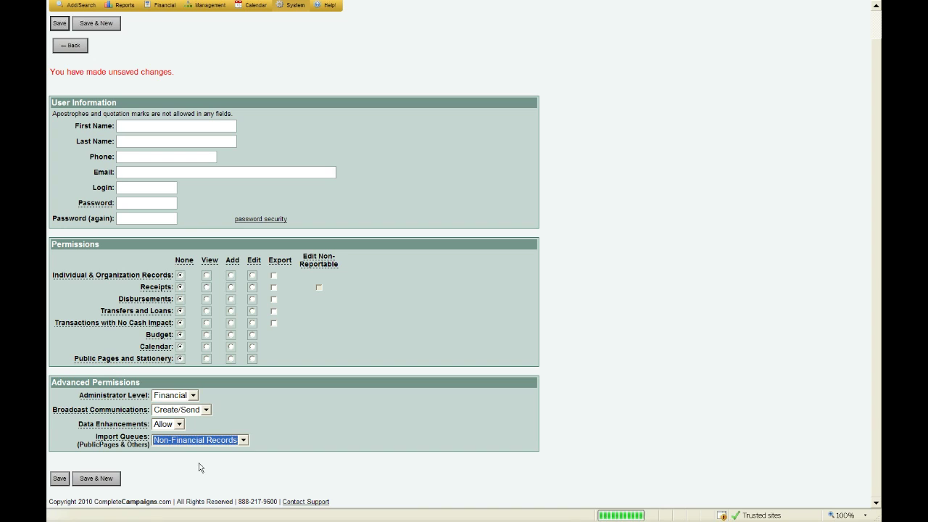
pyautogui.click(183, 440)
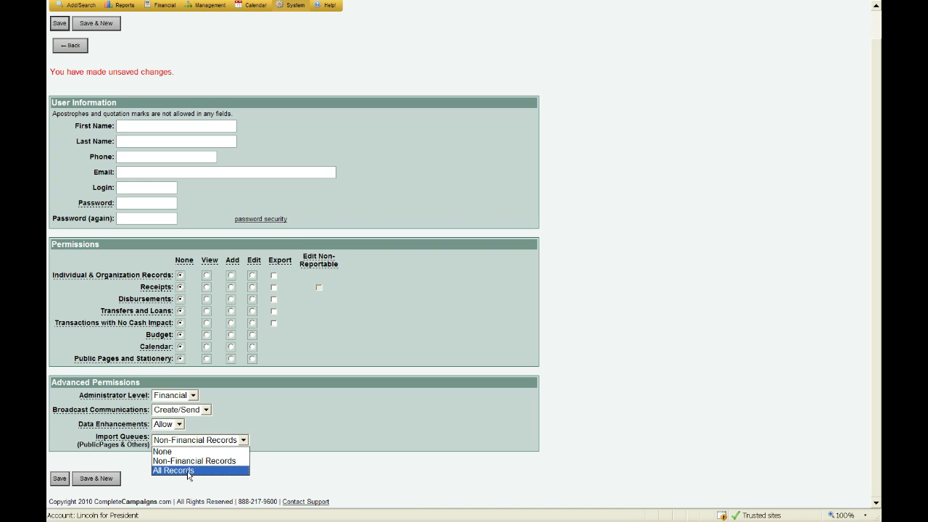
pyautogui.click(188, 470)
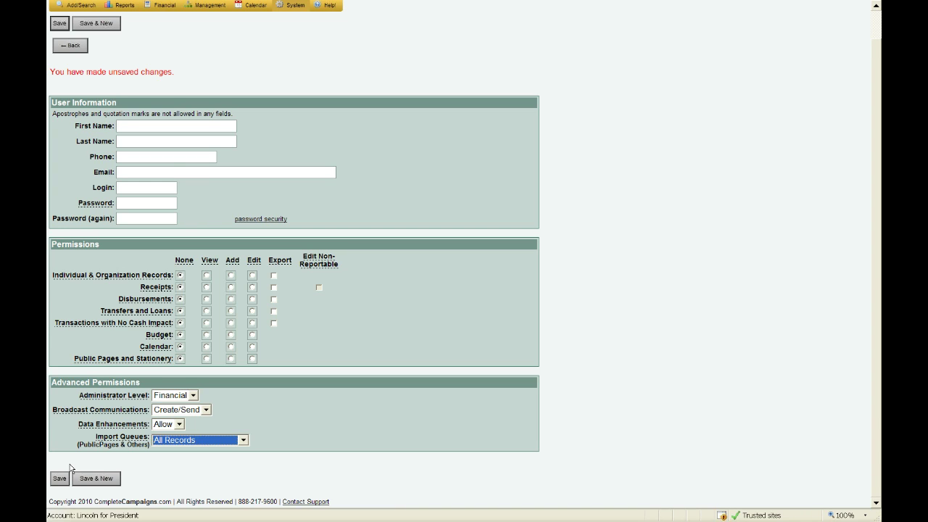
pyautogui.scroll(1, 264, 117)
pyautogui.moveTo(293, 38)
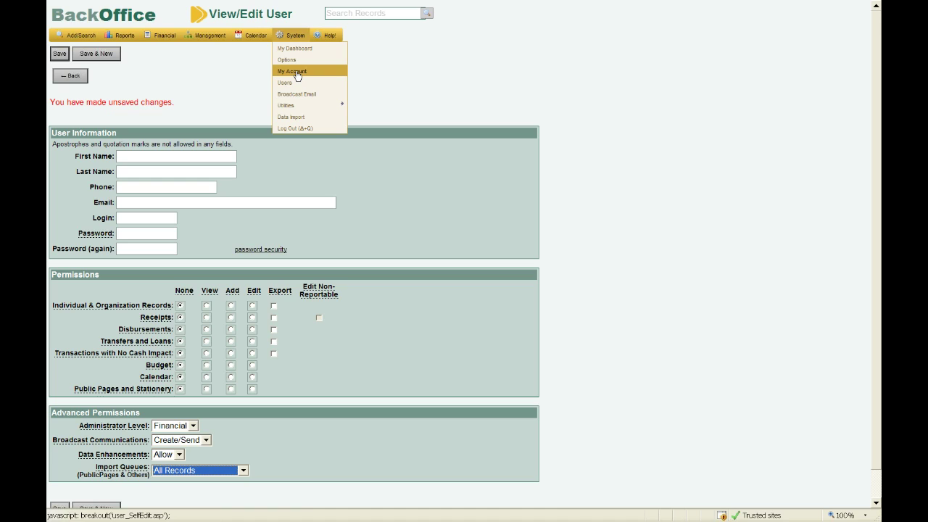
# Leave the user editor for System > My Account, answering the Save Changes prompt.
pyautogui.click(297, 76)
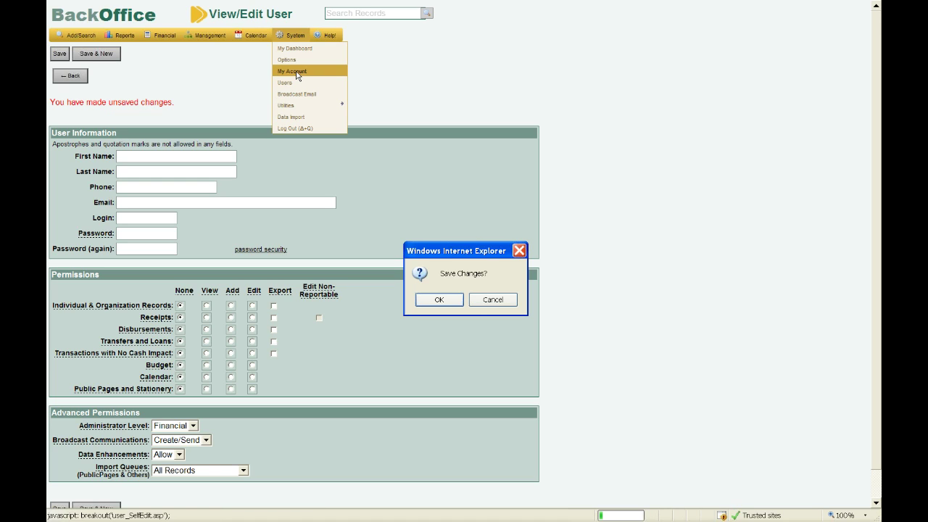
pyautogui.click(509, 306)
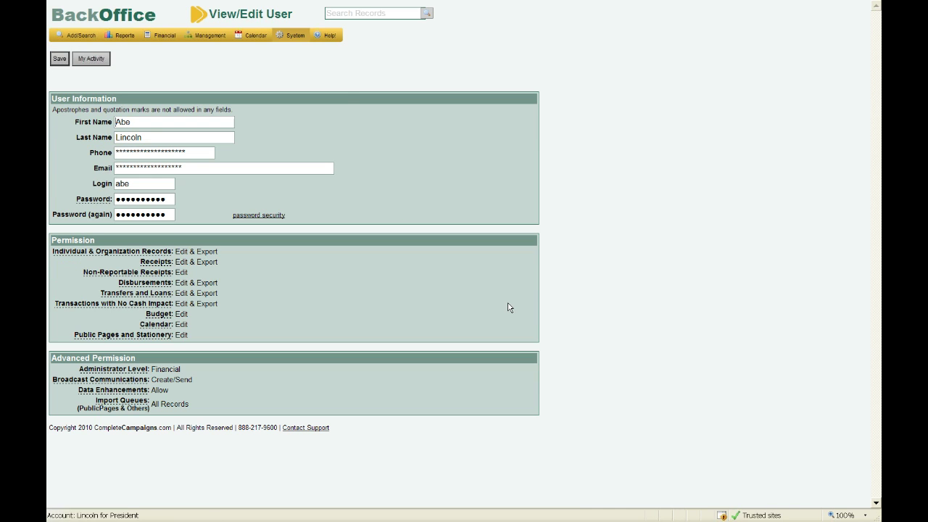
pyautogui.moveTo(296, 38)
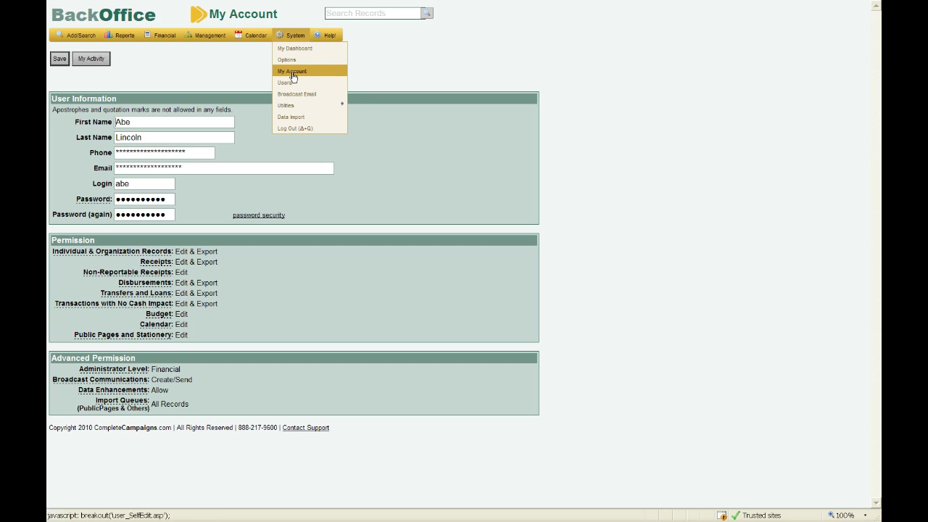
pyautogui.click(292, 71)
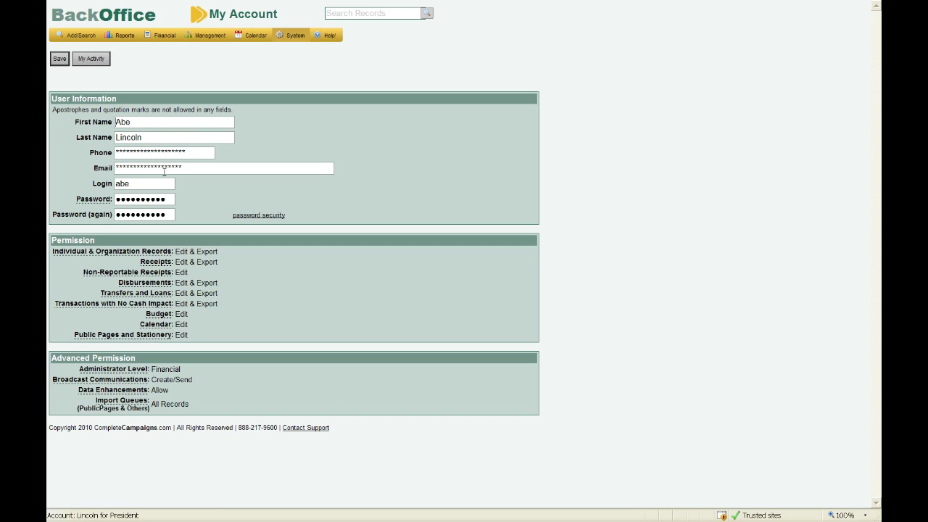
# Review the My Account login name and System menu options, then dismiss them.
pyautogui.moveTo(130, 183); pyautogui.dragTo(109, 184)
pyautogui.click(295, 38)
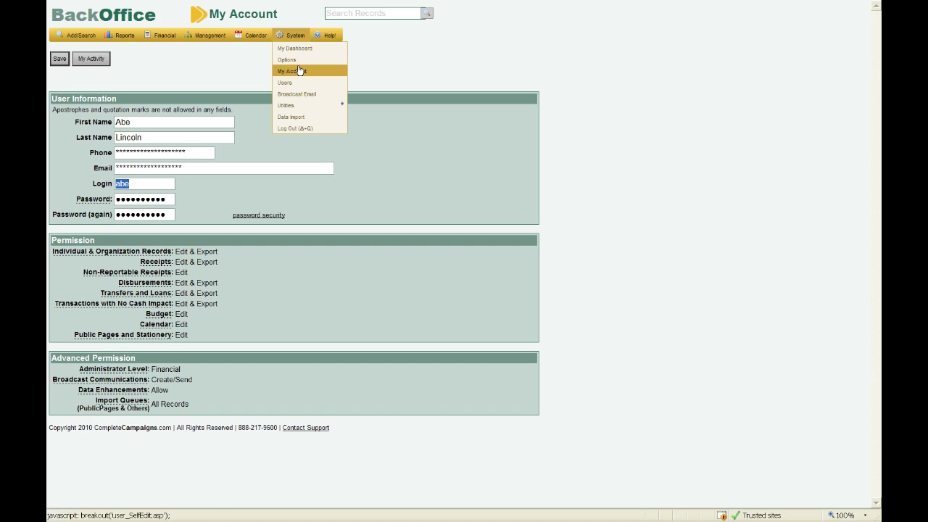
pyautogui.click(455, 90)
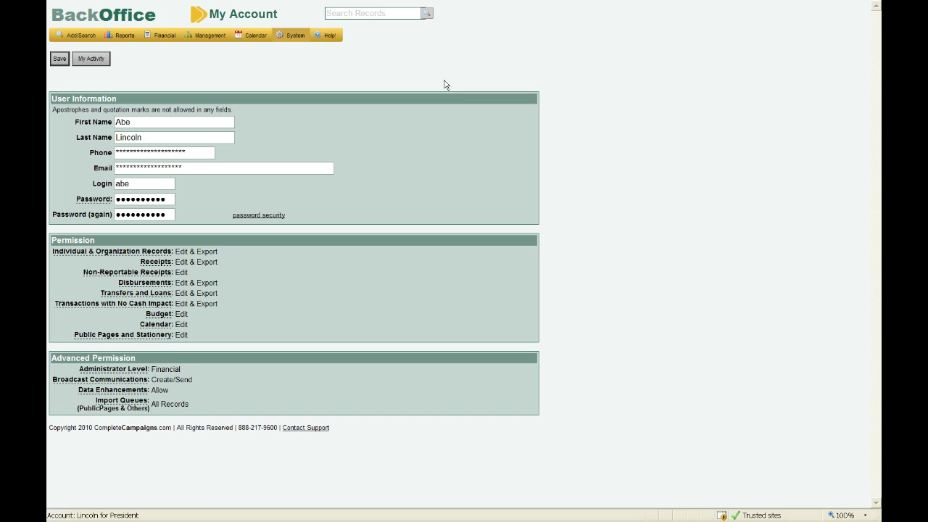
pyautogui.moveTo(334, 40)
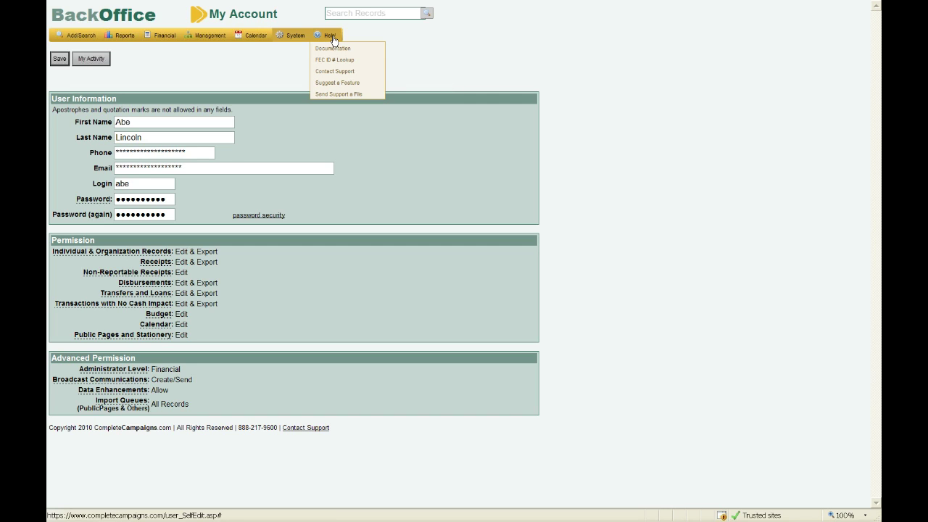
# Choose Help > Documentation to open the BackOffice Aristotle support knowledgebase.
pyautogui.click(333, 49)
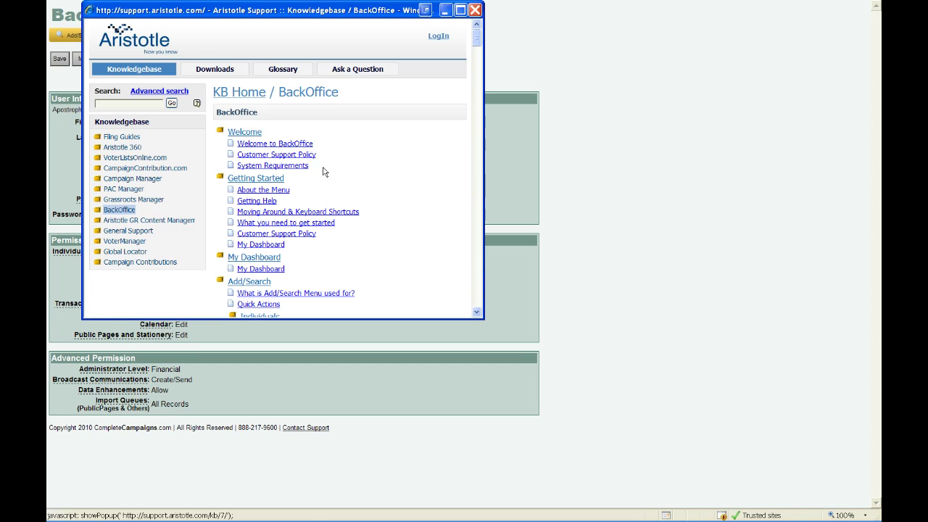
# Maximize the knowledgebase window and scroll down to the State Reporting, Financial and Management sections.
pyautogui.click(459, 9)
pyautogui.scroll(-4, 472, 126)
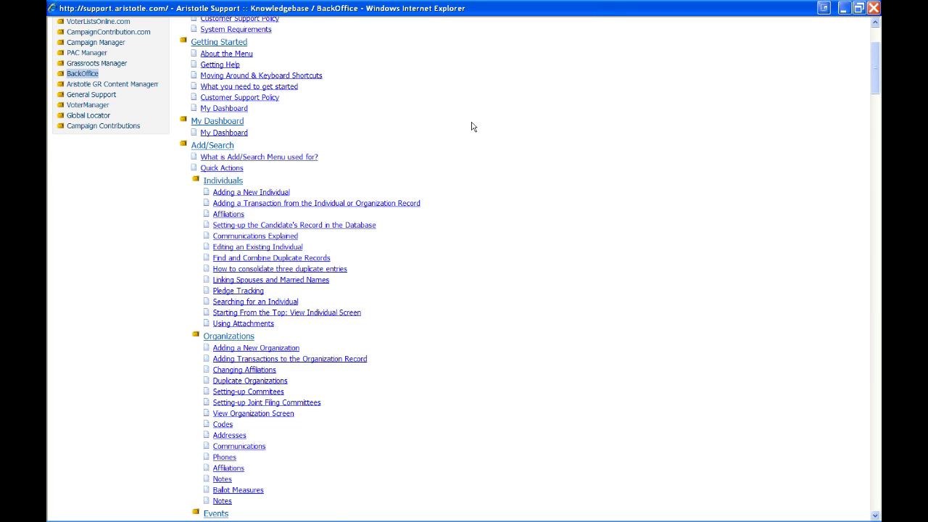
pyautogui.scroll(-7, 472, 126)
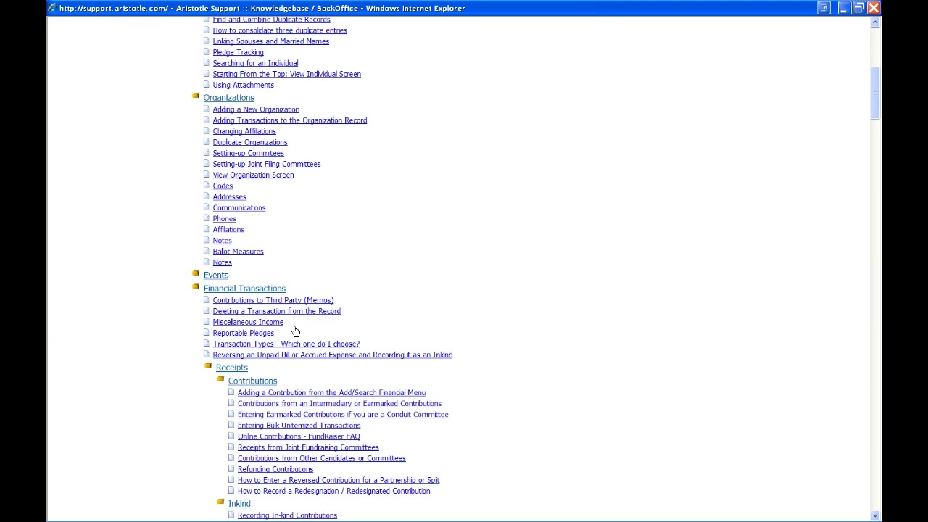
pyautogui.scroll(-20, 295, 332)
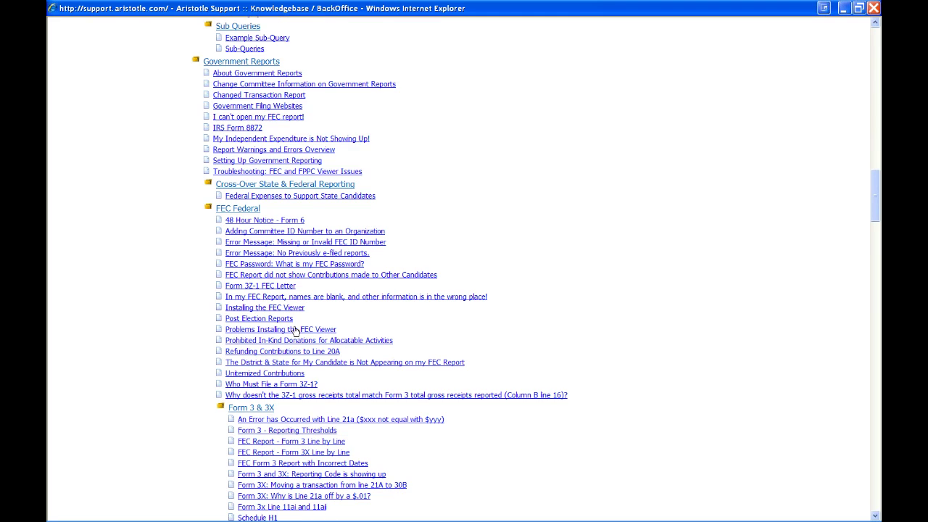
pyautogui.scroll(-7, 295, 331)
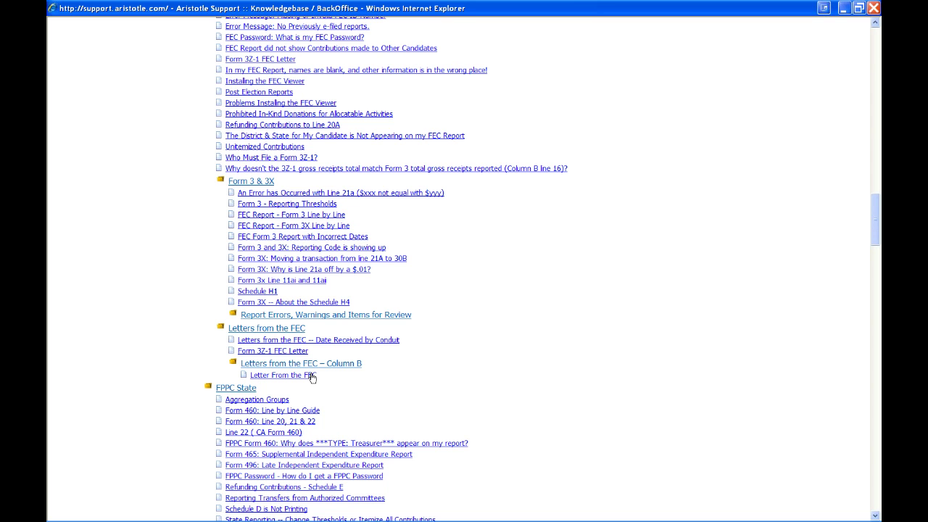
pyautogui.scroll(-12, 312, 377)
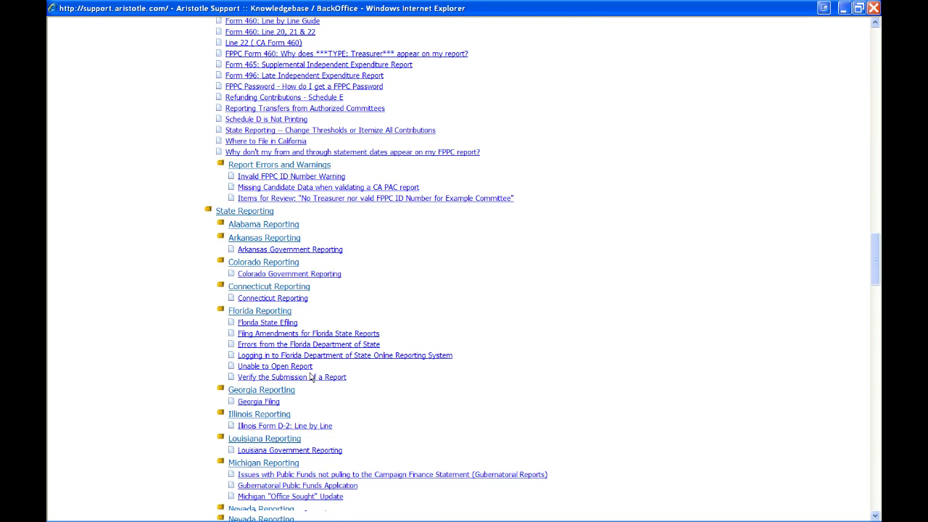
pyautogui.scroll(-14, 310, 376)
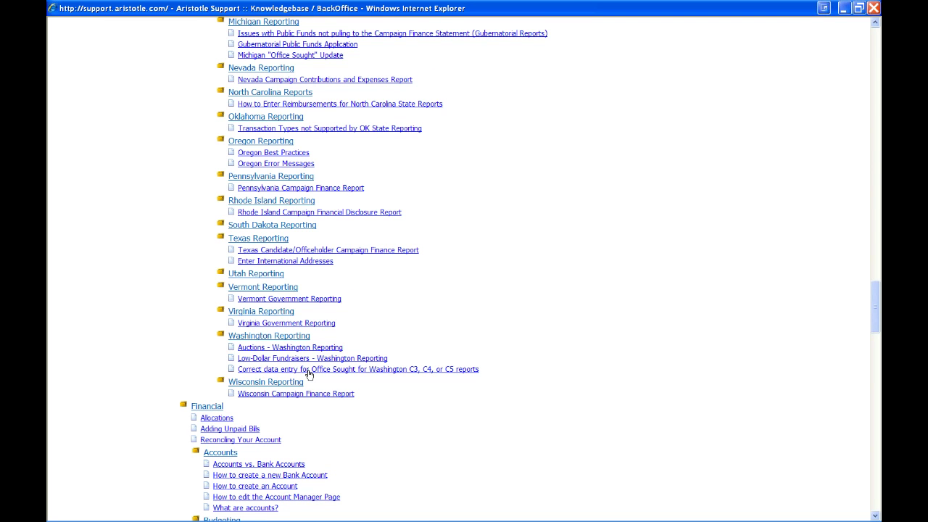
pyautogui.scroll(-12, 308, 374)
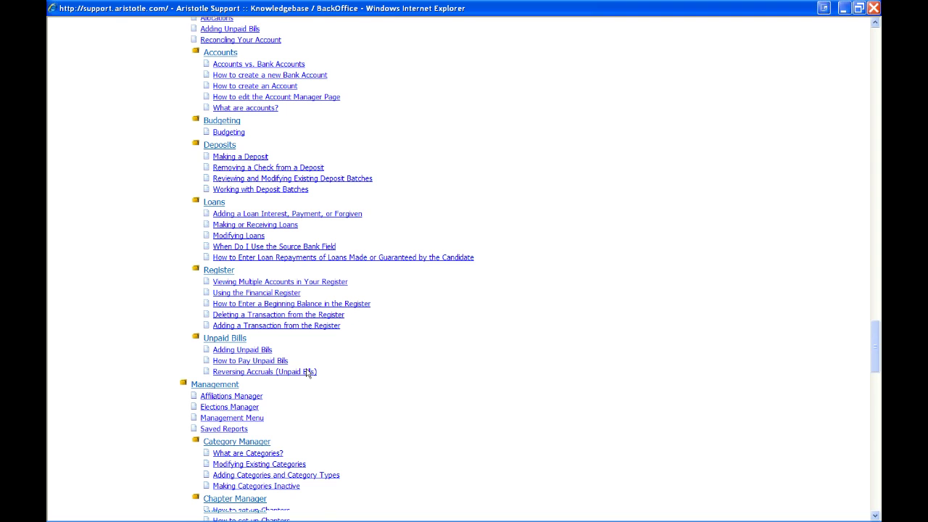
pyautogui.scroll(-5, 245, 268)
# Open the 'What are Codes?' article, then view and close the Contact Support form.
pyautogui.click(245, 266)
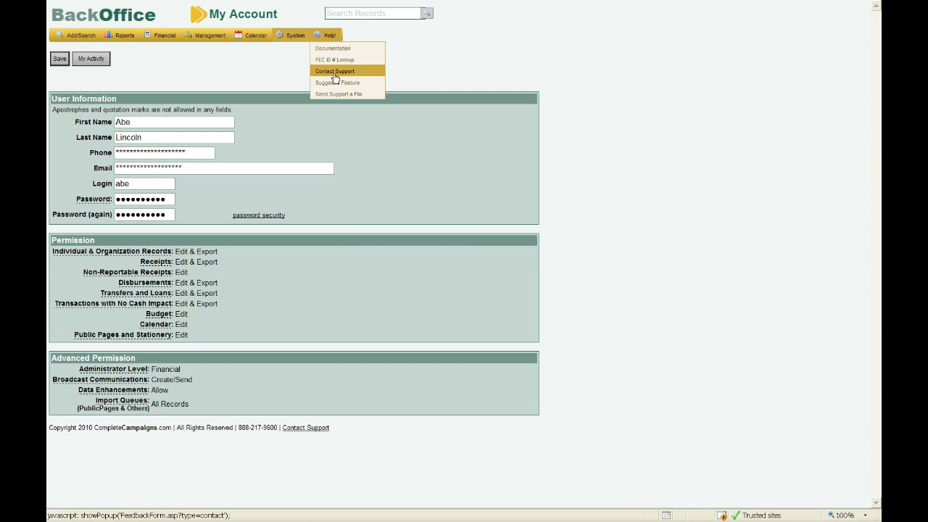
pyautogui.click(333, 74)
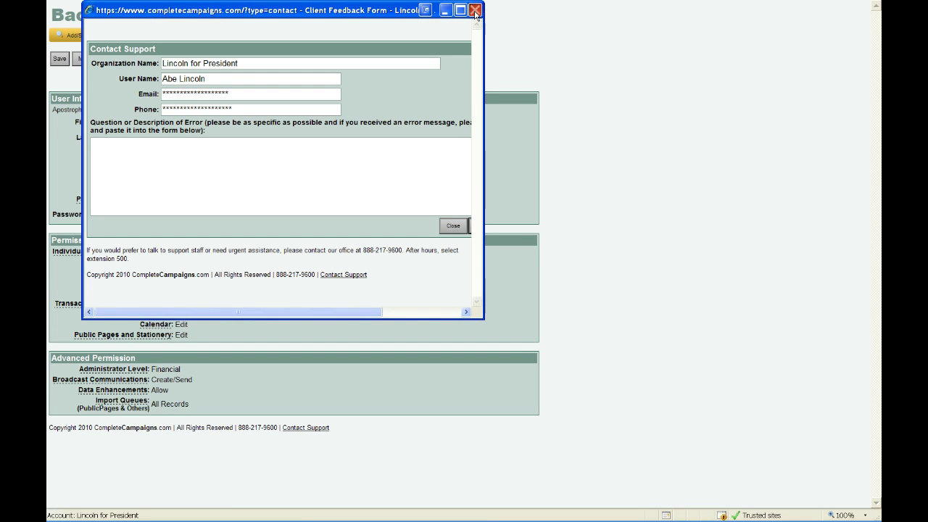
pyautogui.click(475, 10)
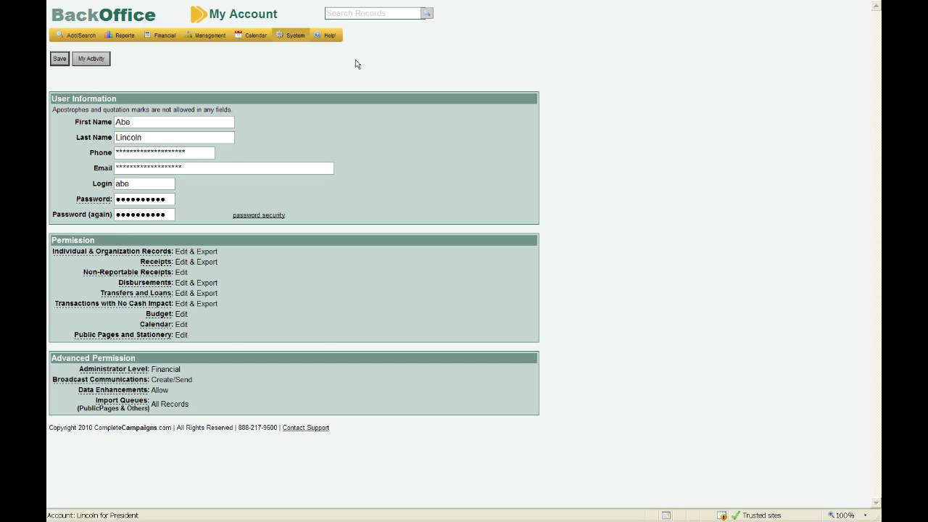
pyautogui.moveTo(294, 38)
pyautogui.moveTo(86, 37)
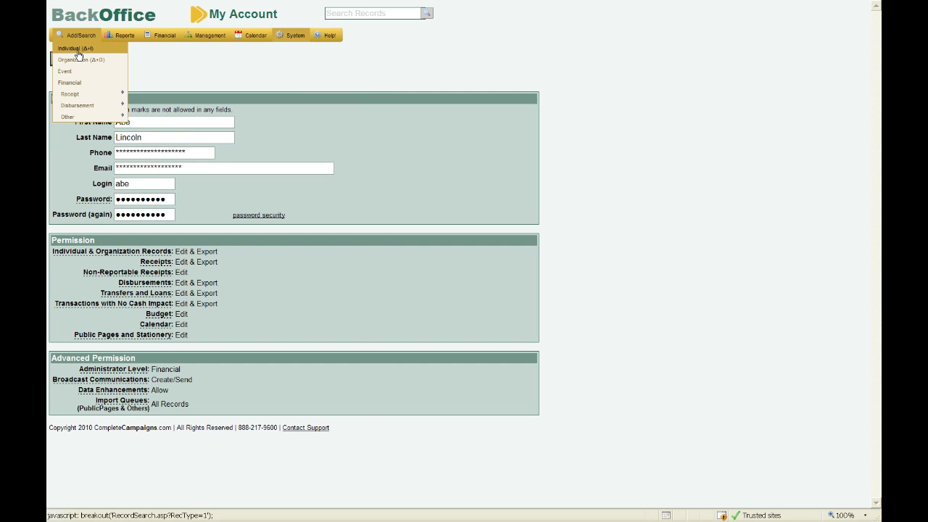